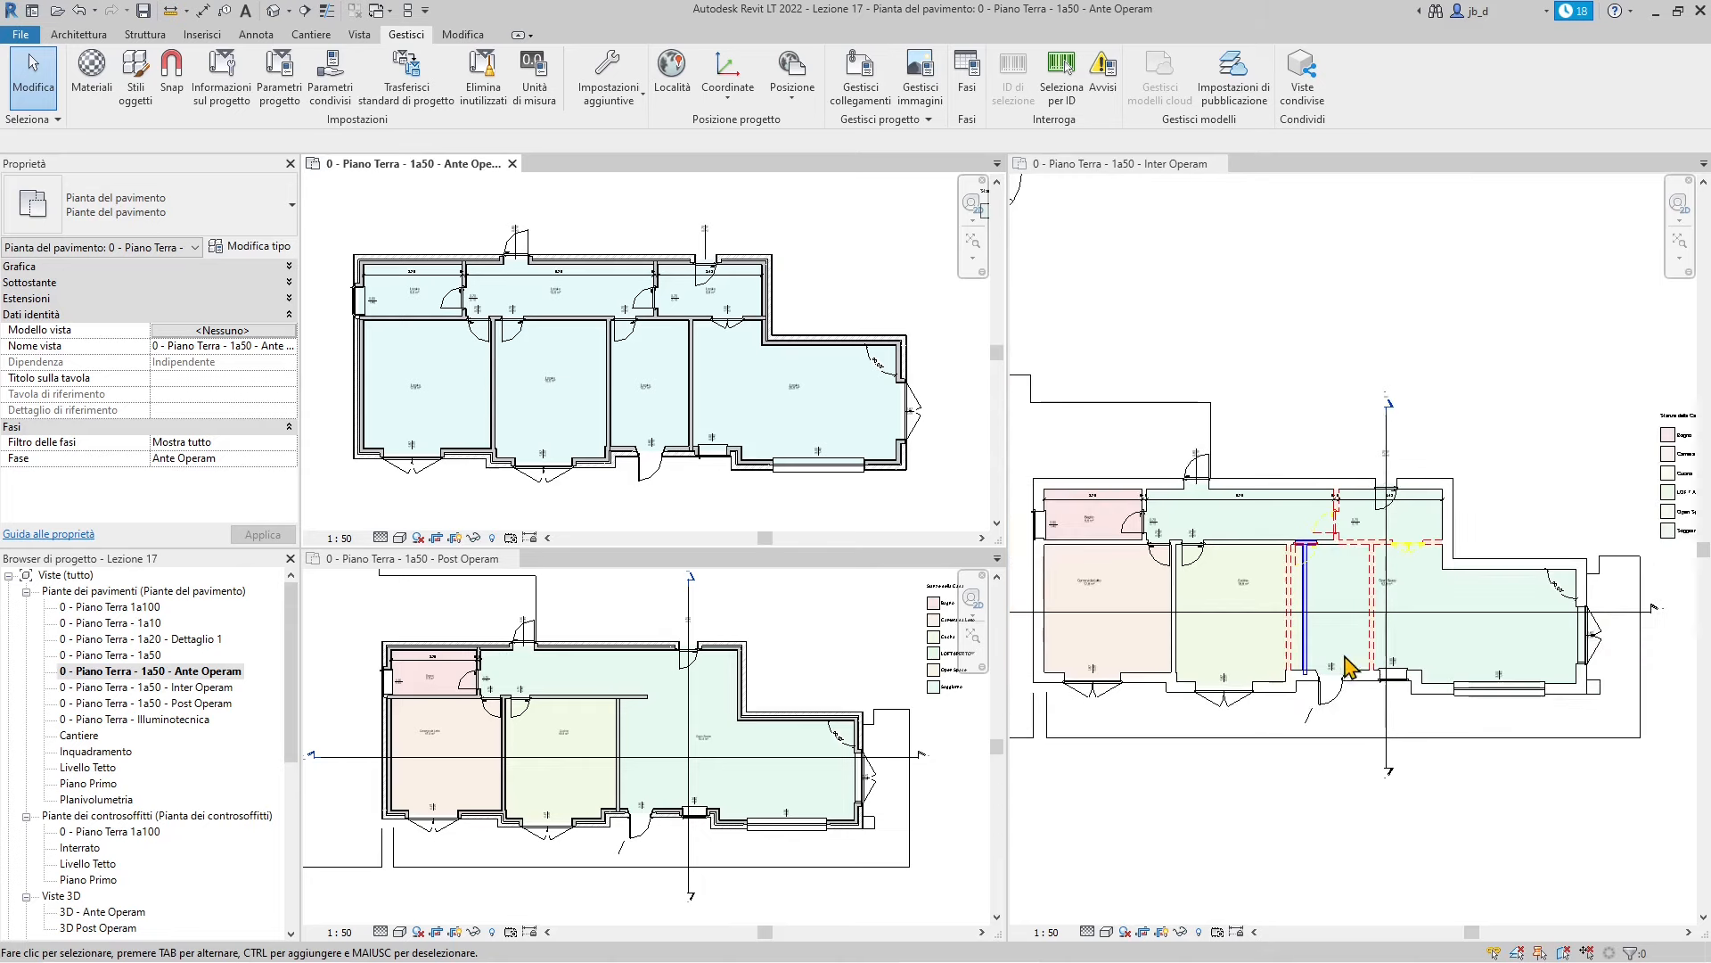
# Zoom in and out on the plan to inspect the demolished walls
pyautogui.scroll(1, 1248, 640)
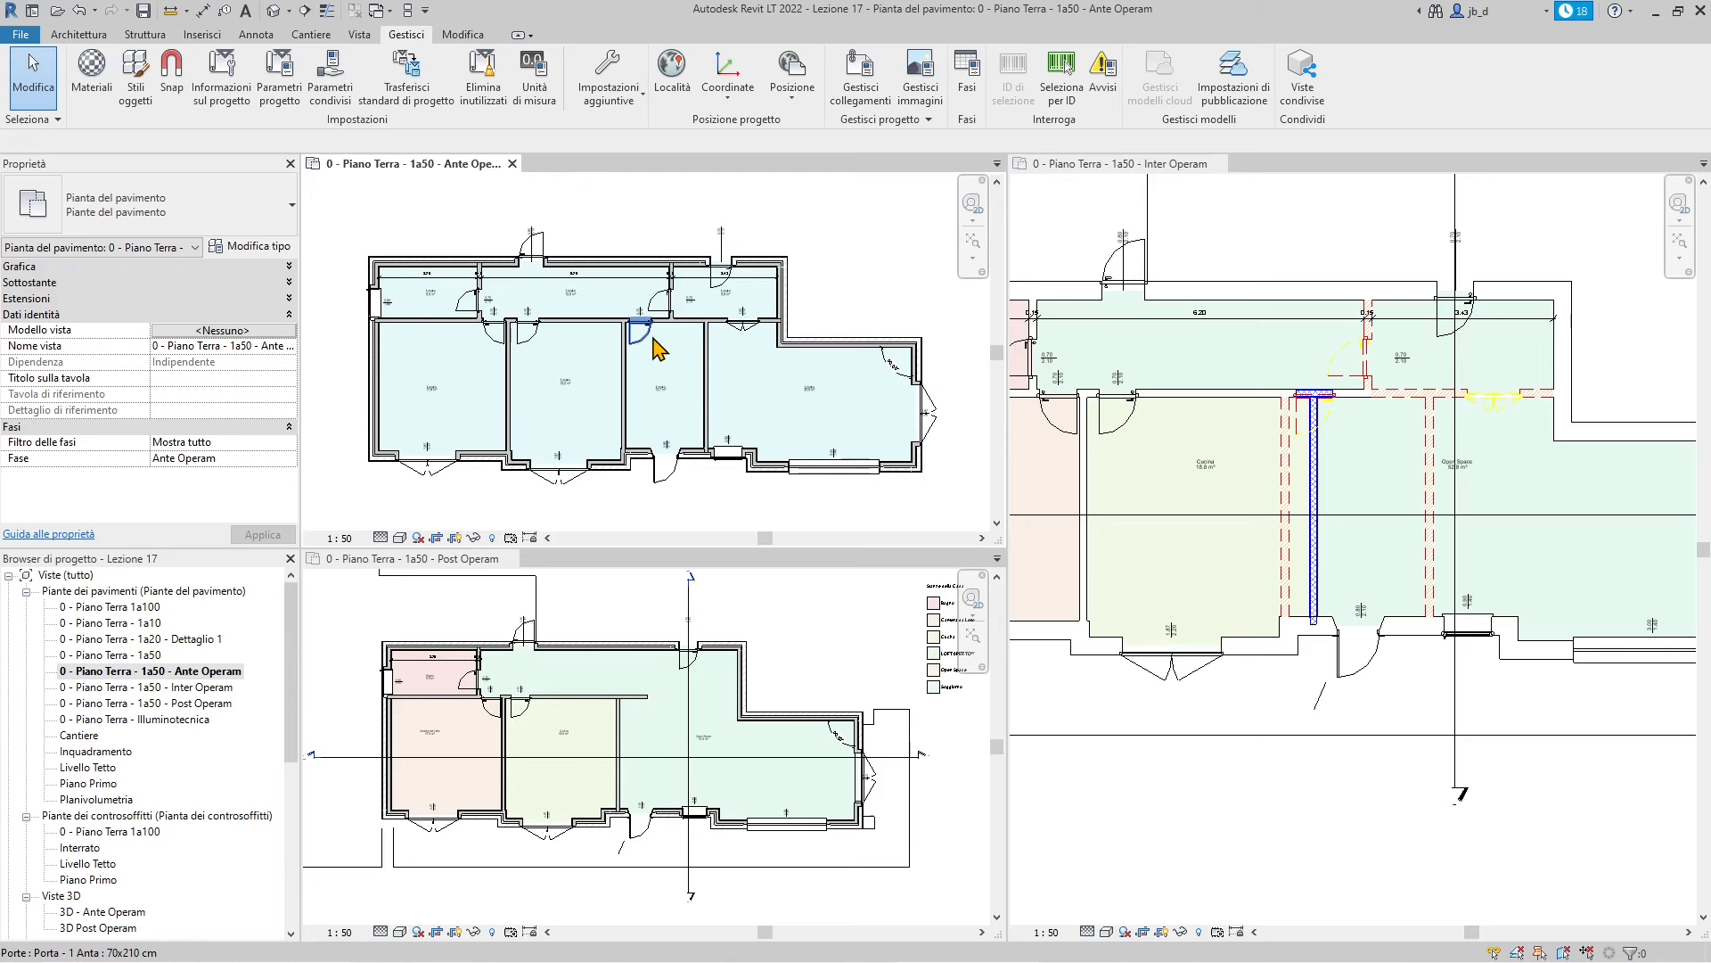
pyautogui.scroll(-1, 656, 339)
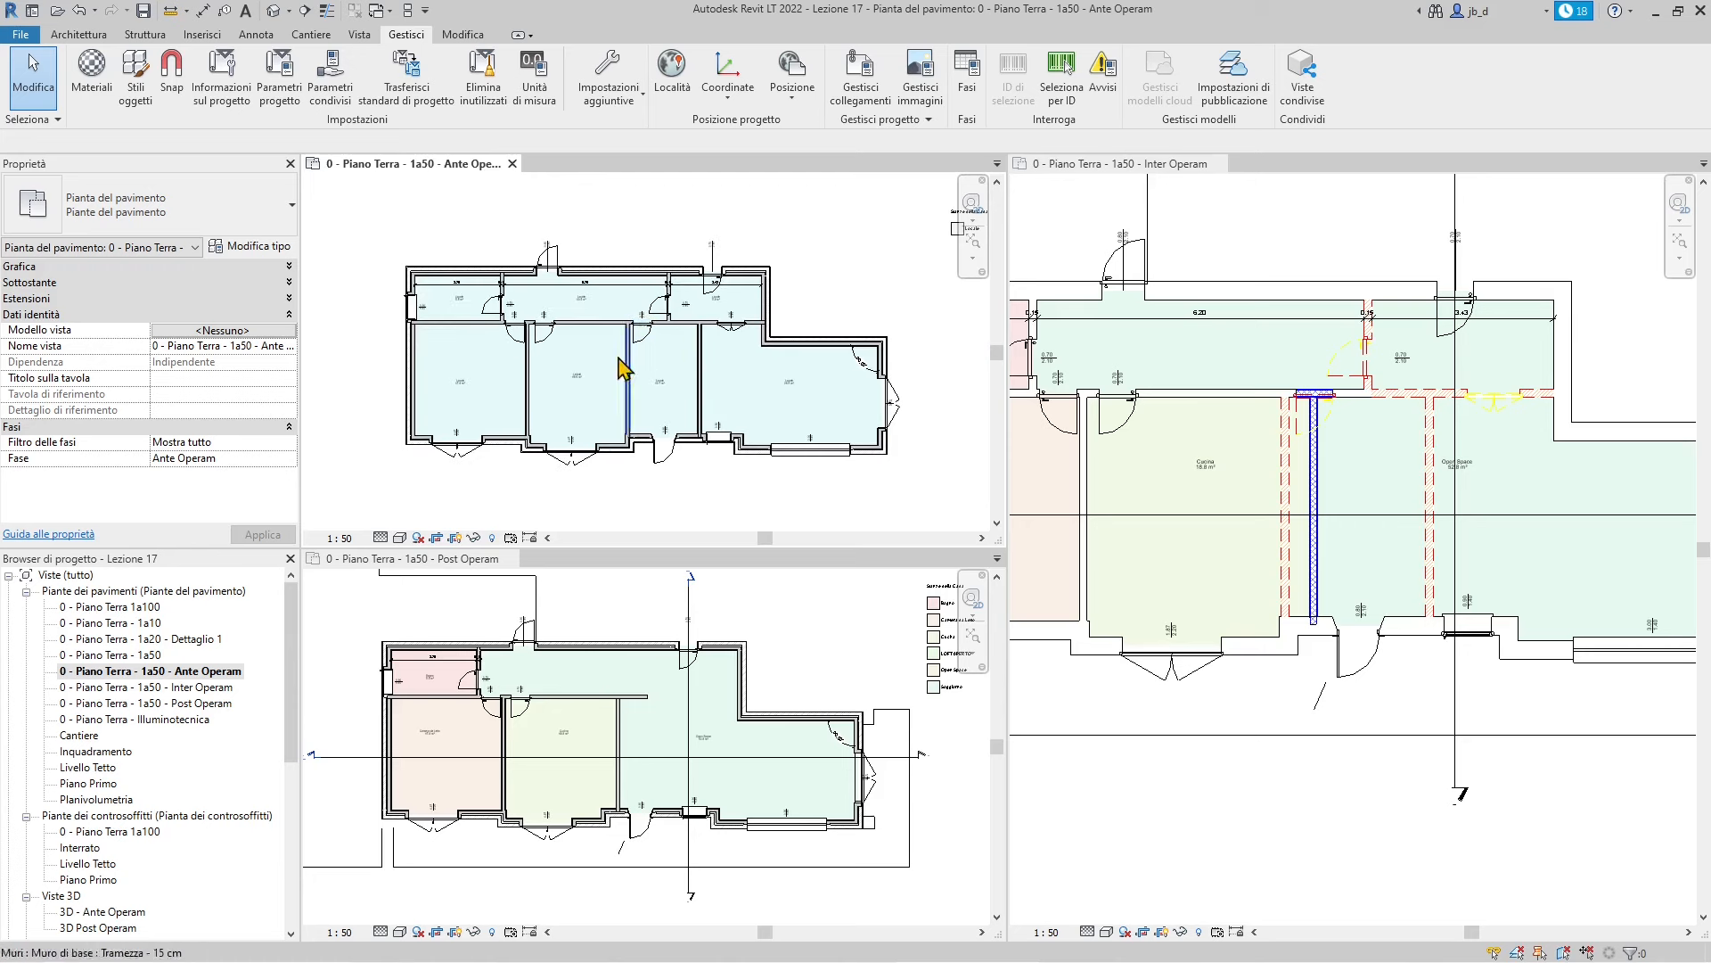
pyautogui.scroll(1, 615, 420)
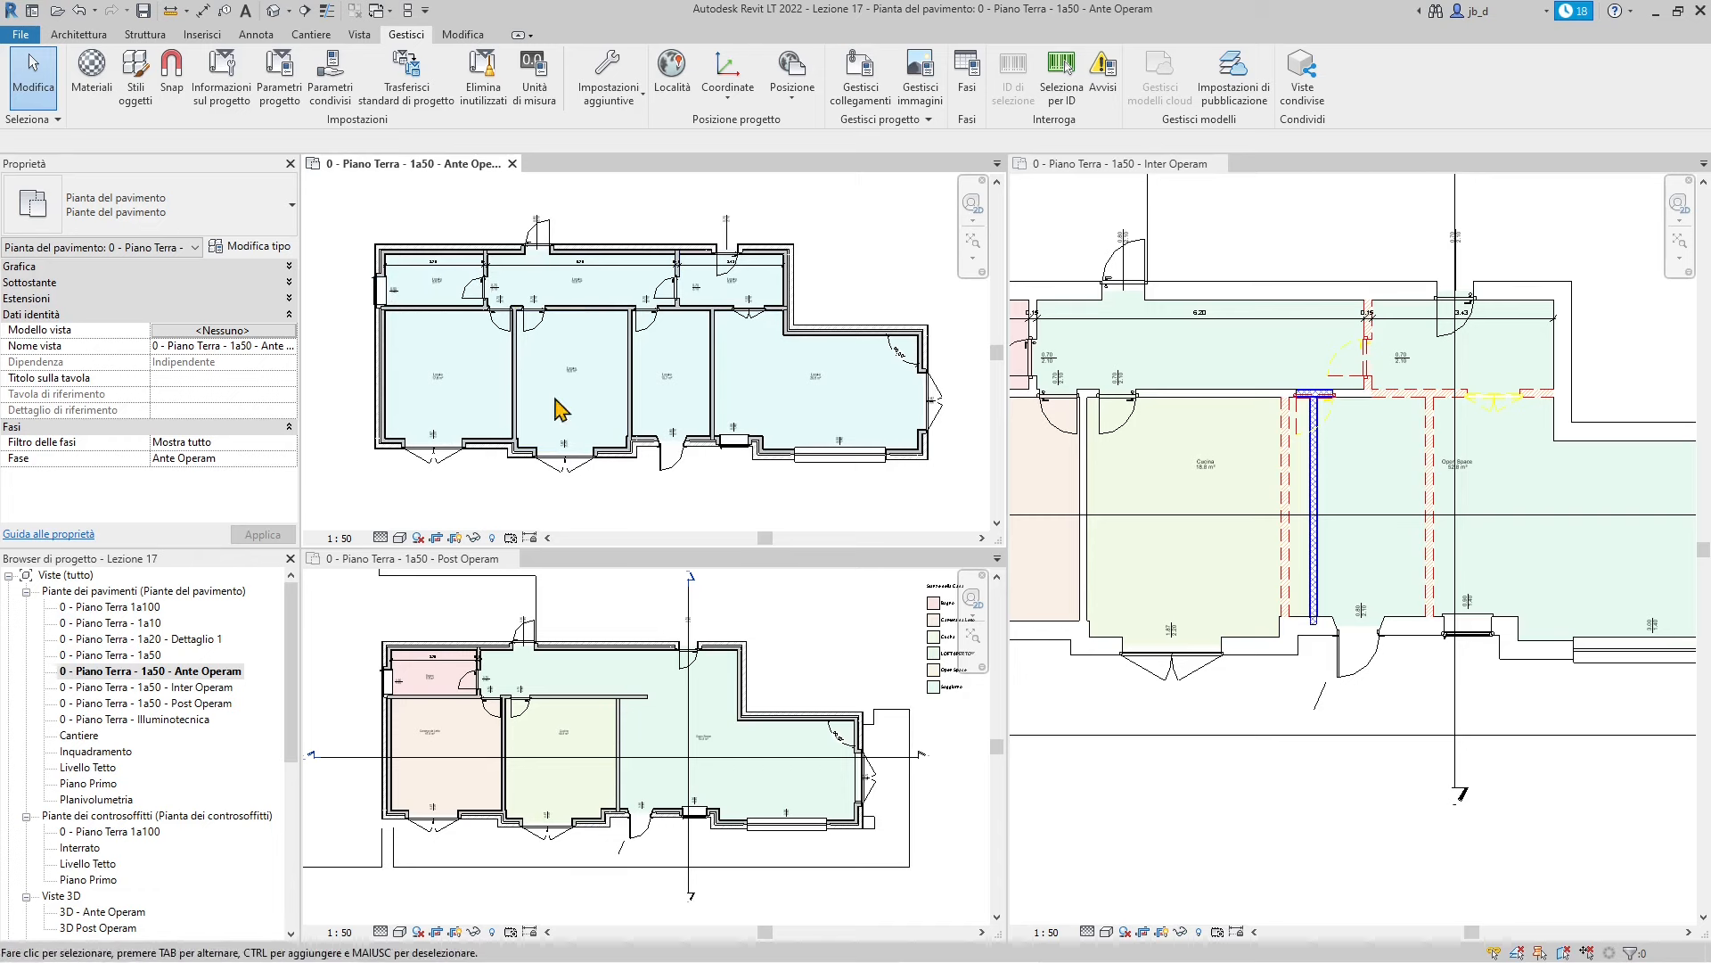
pyautogui.scroll(1, 629, 424)
pyautogui.scroll(-2, 630, 428)
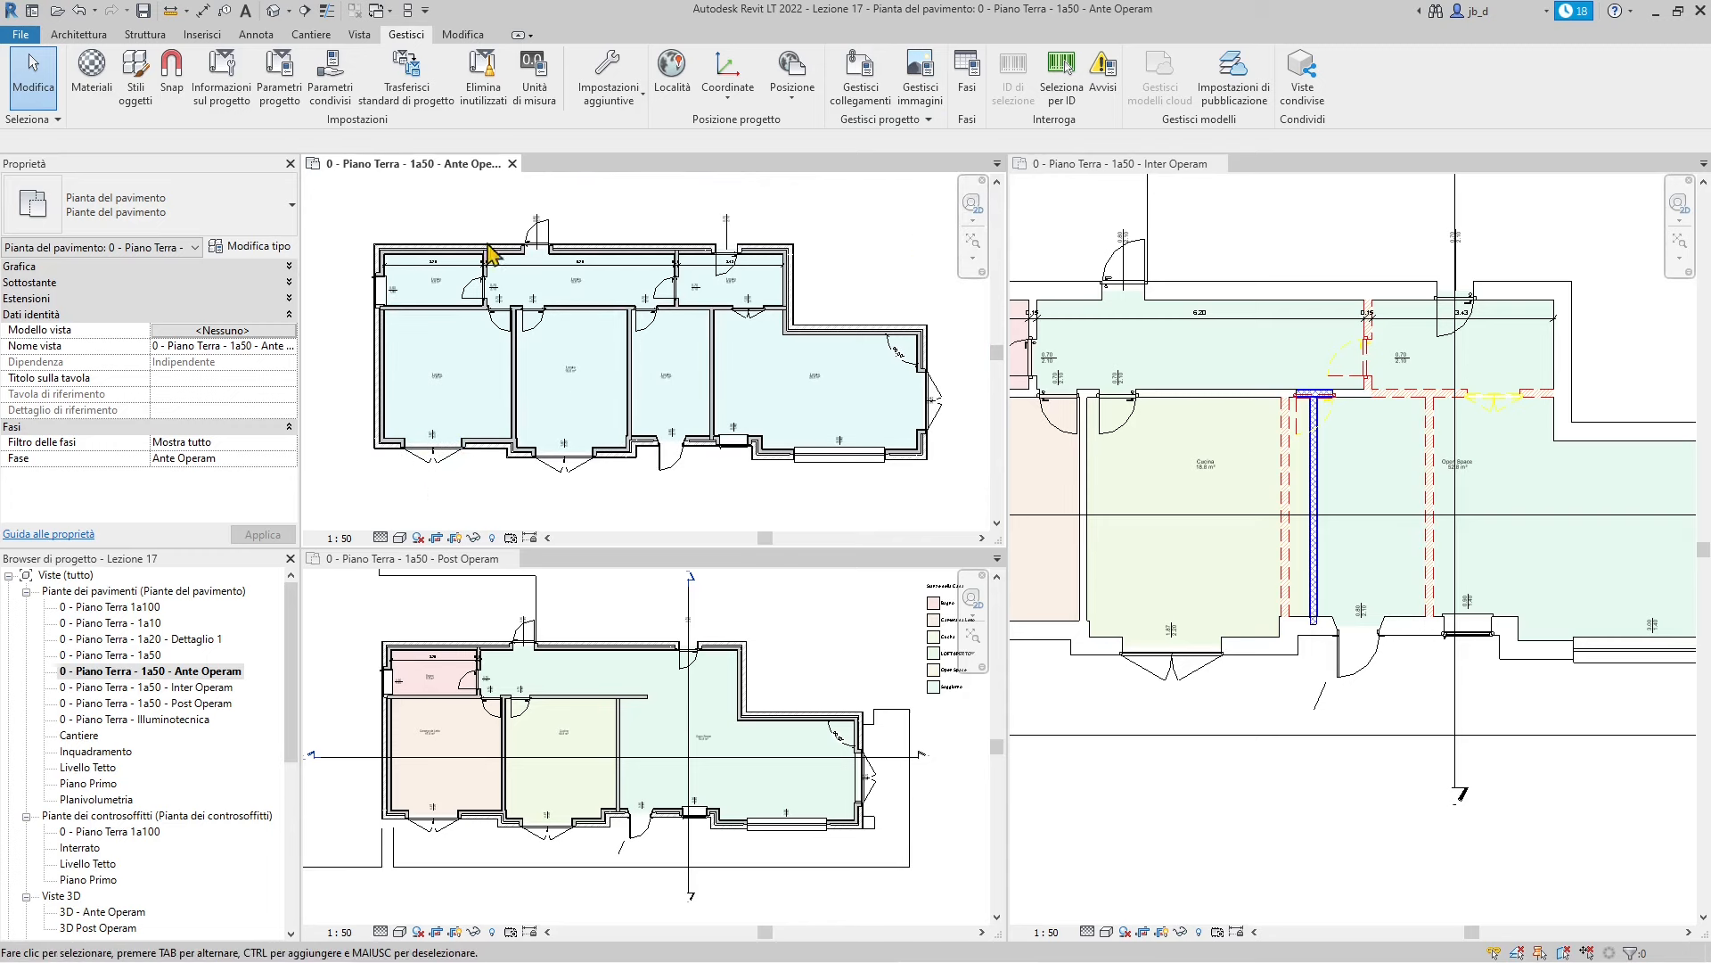
pyautogui.scroll(1, 541, 777)
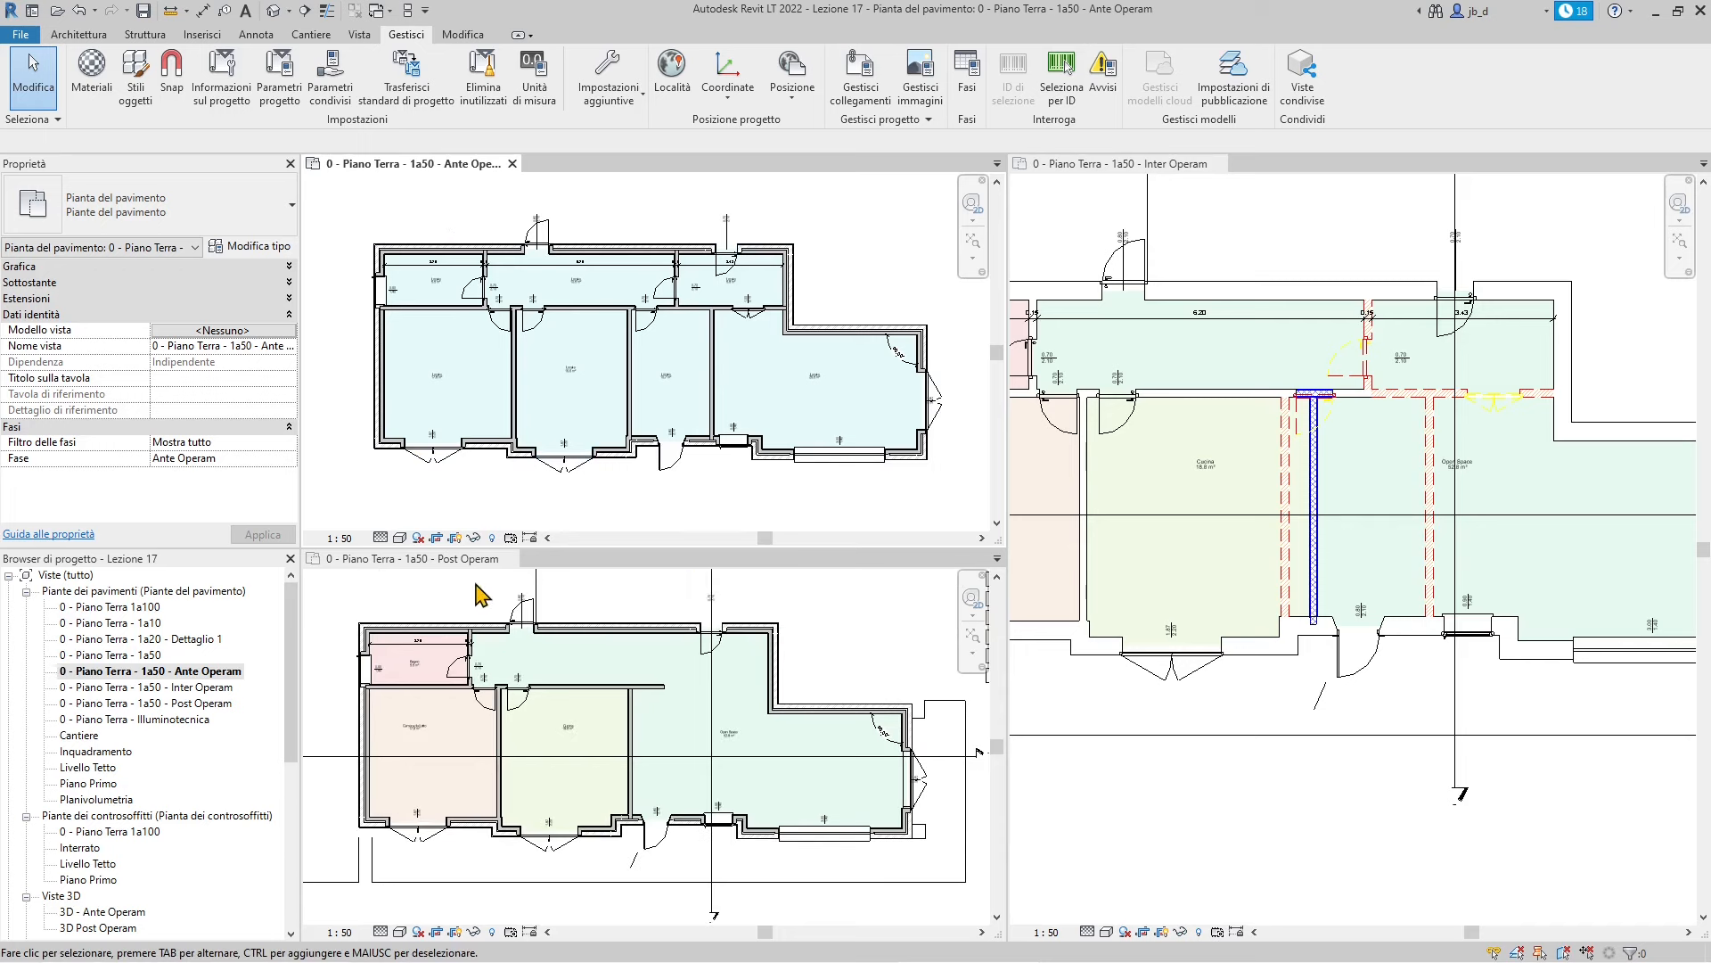
pyautogui.scroll(1, 629, 759)
pyautogui.scroll(-1, 651, 759)
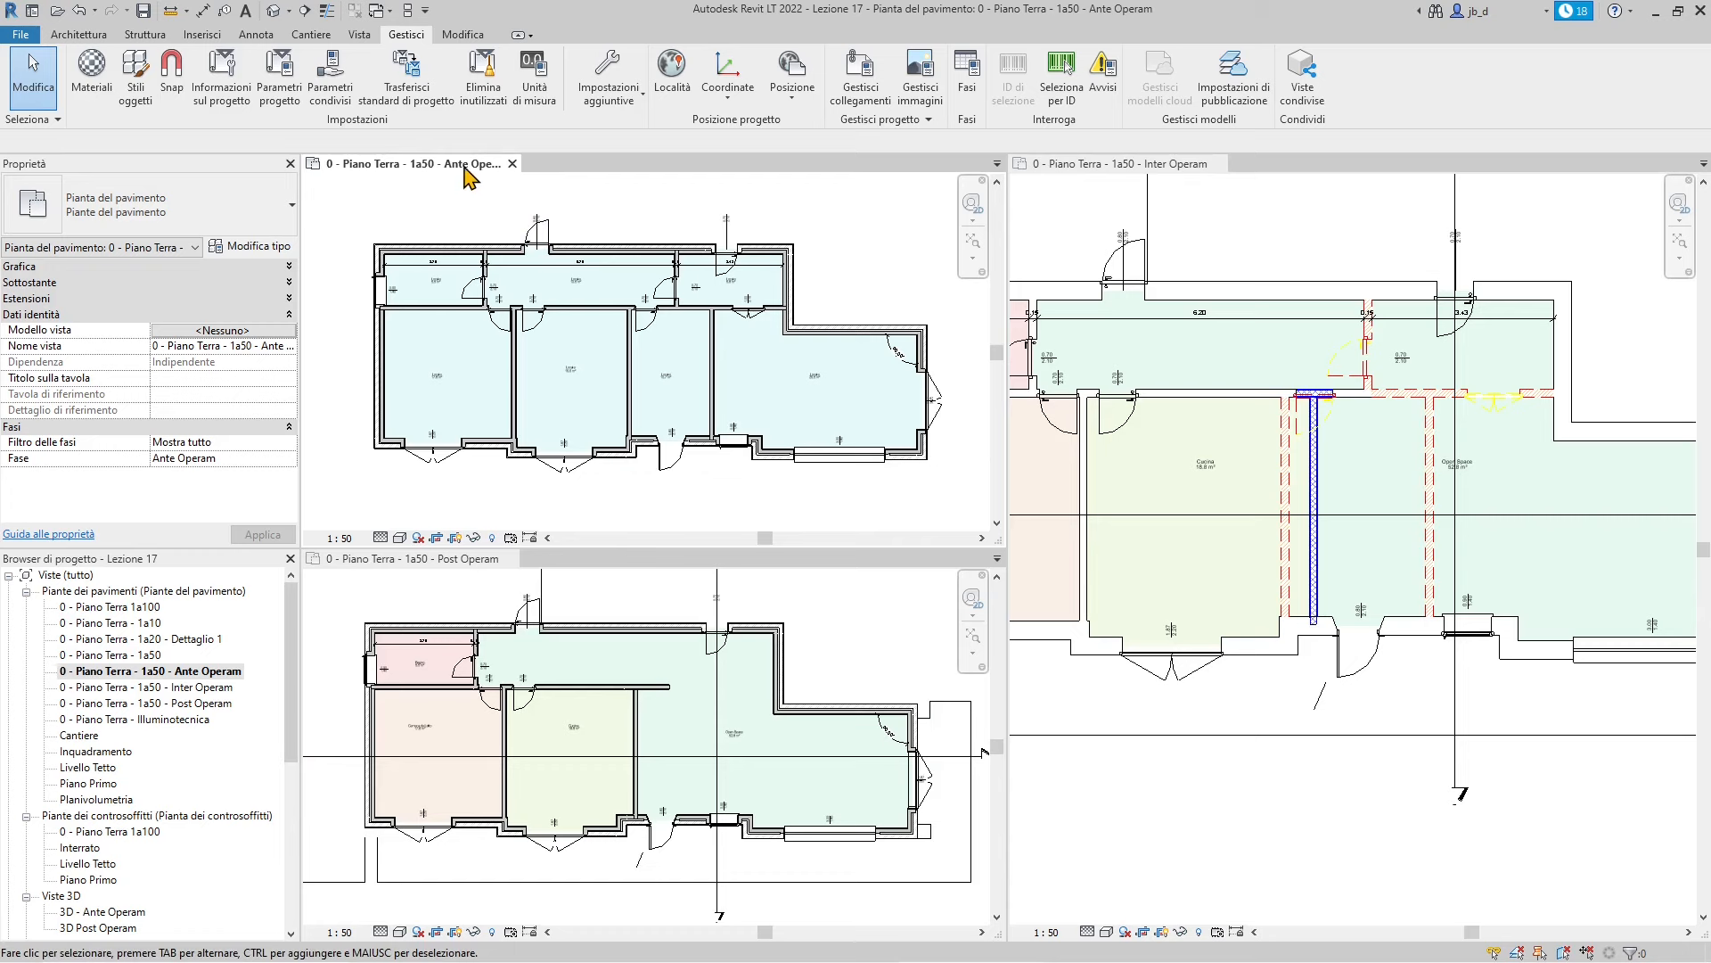
# Activate the Post Operam plan, then the Inter Operam plan, and zoom on the demolished walls
pyautogui.click(467, 594)
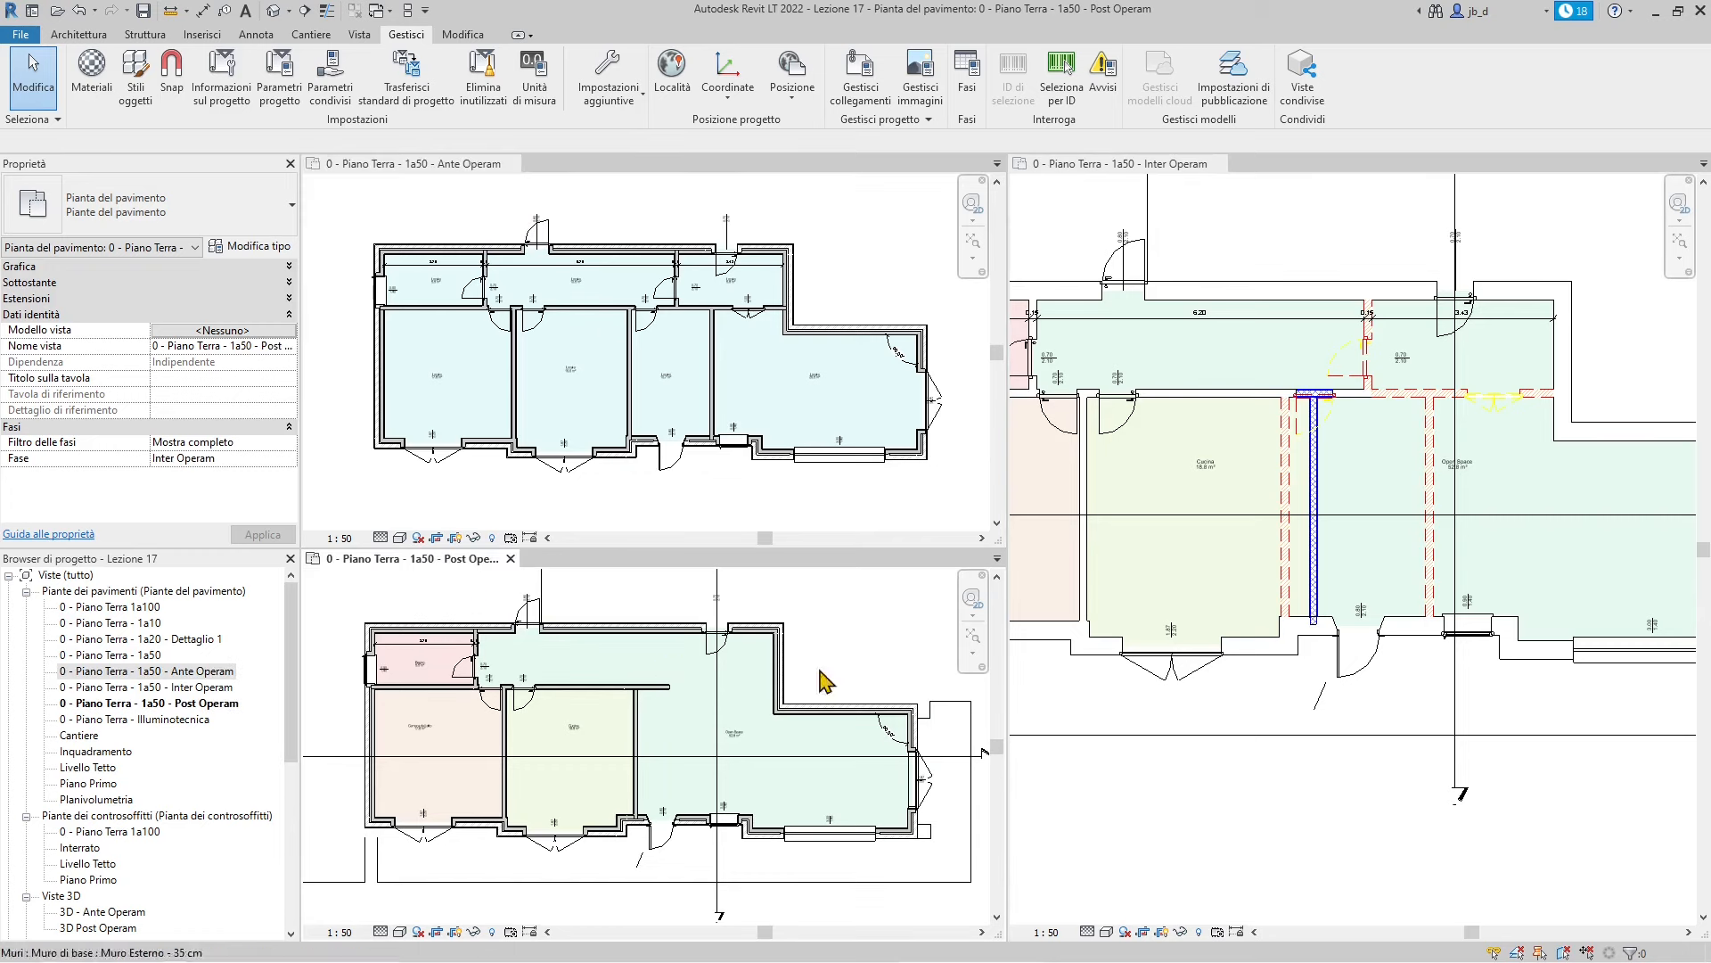
pyautogui.click(1248, 278)
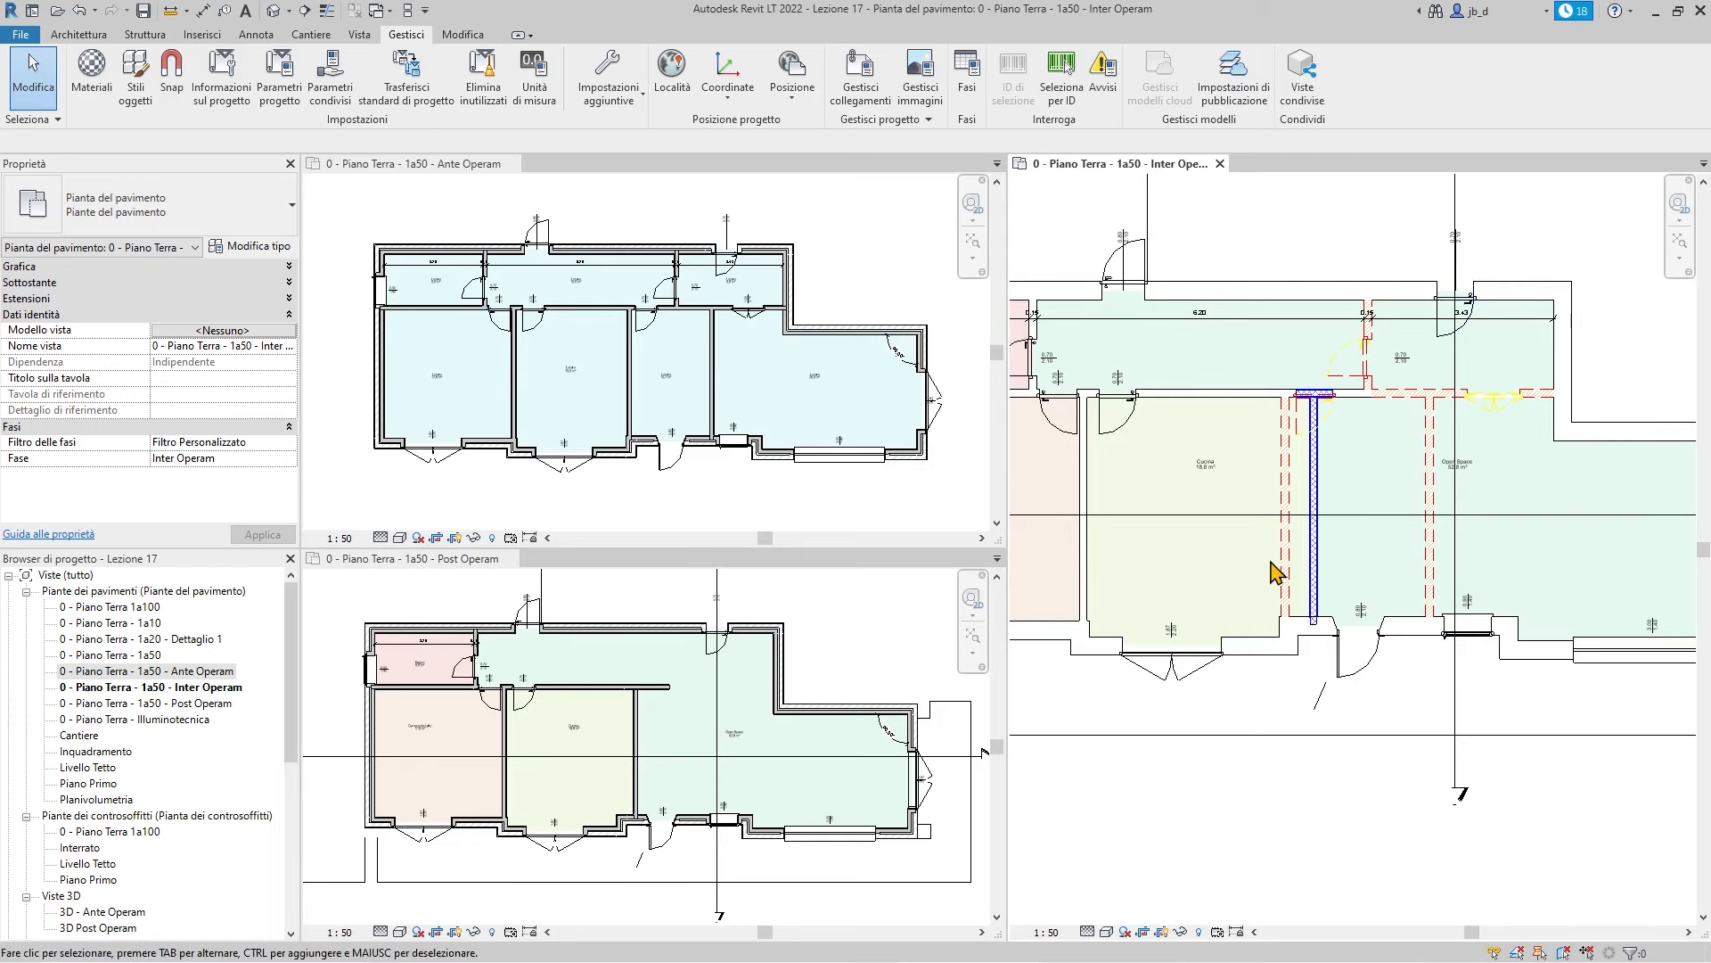
pyautogui.scroll(-1, 1287, 566)
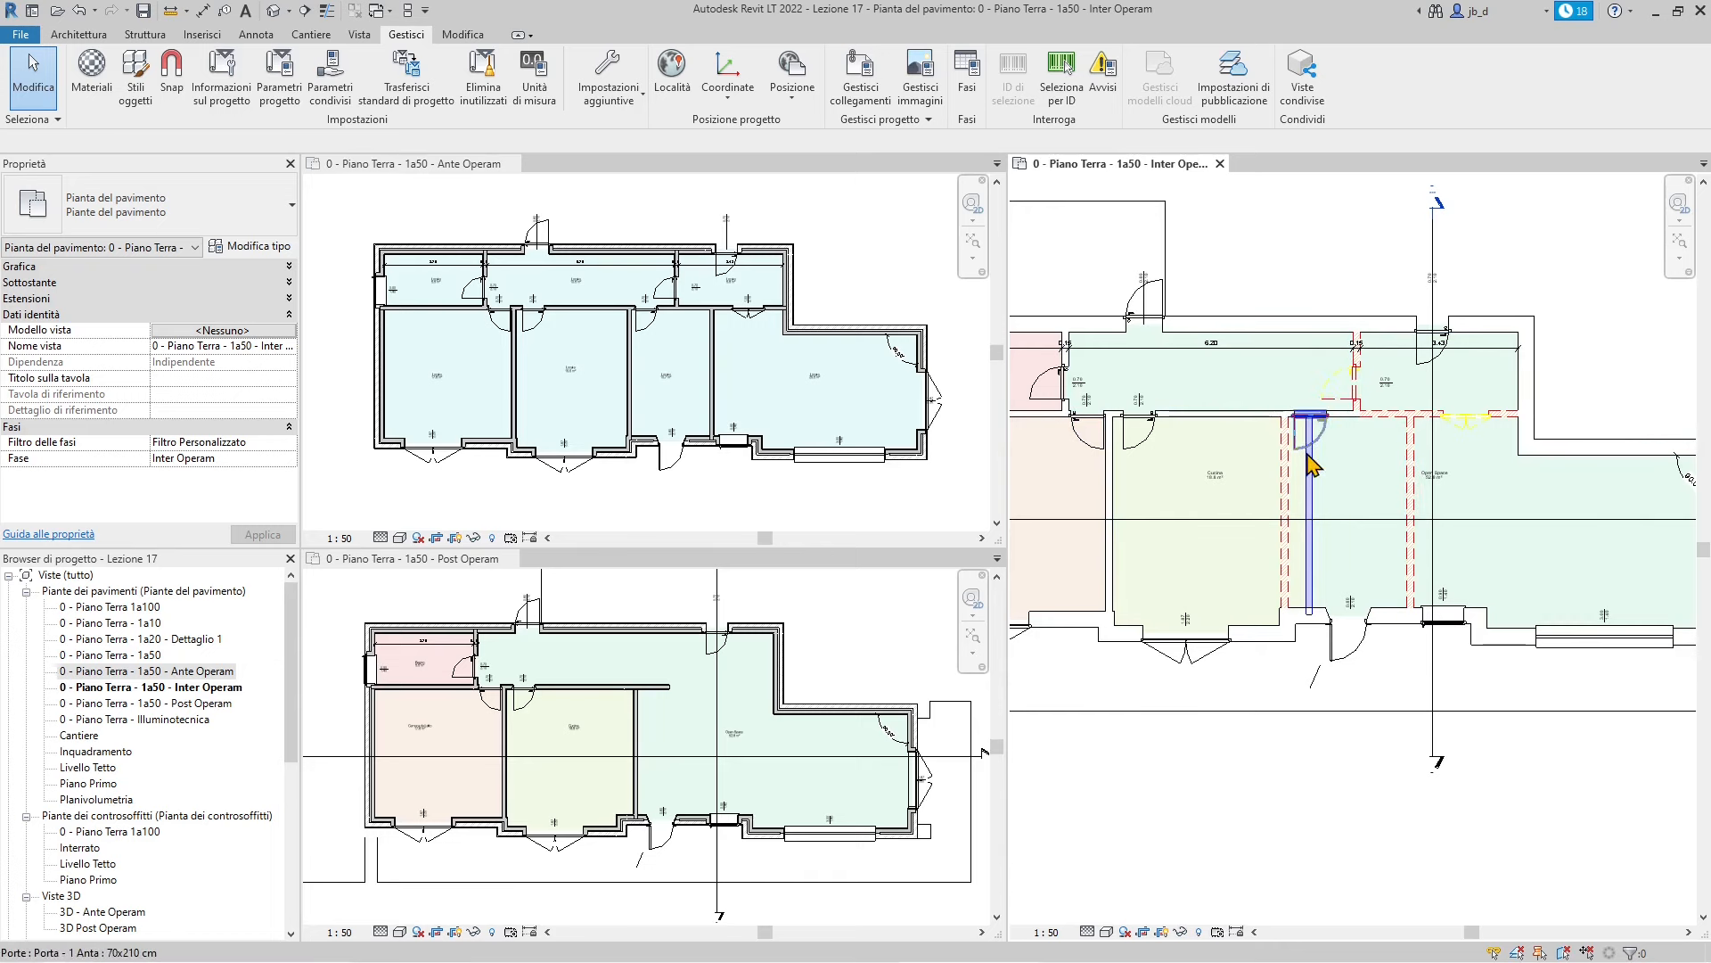
pyautogui.scroll(2, 1319, 446)
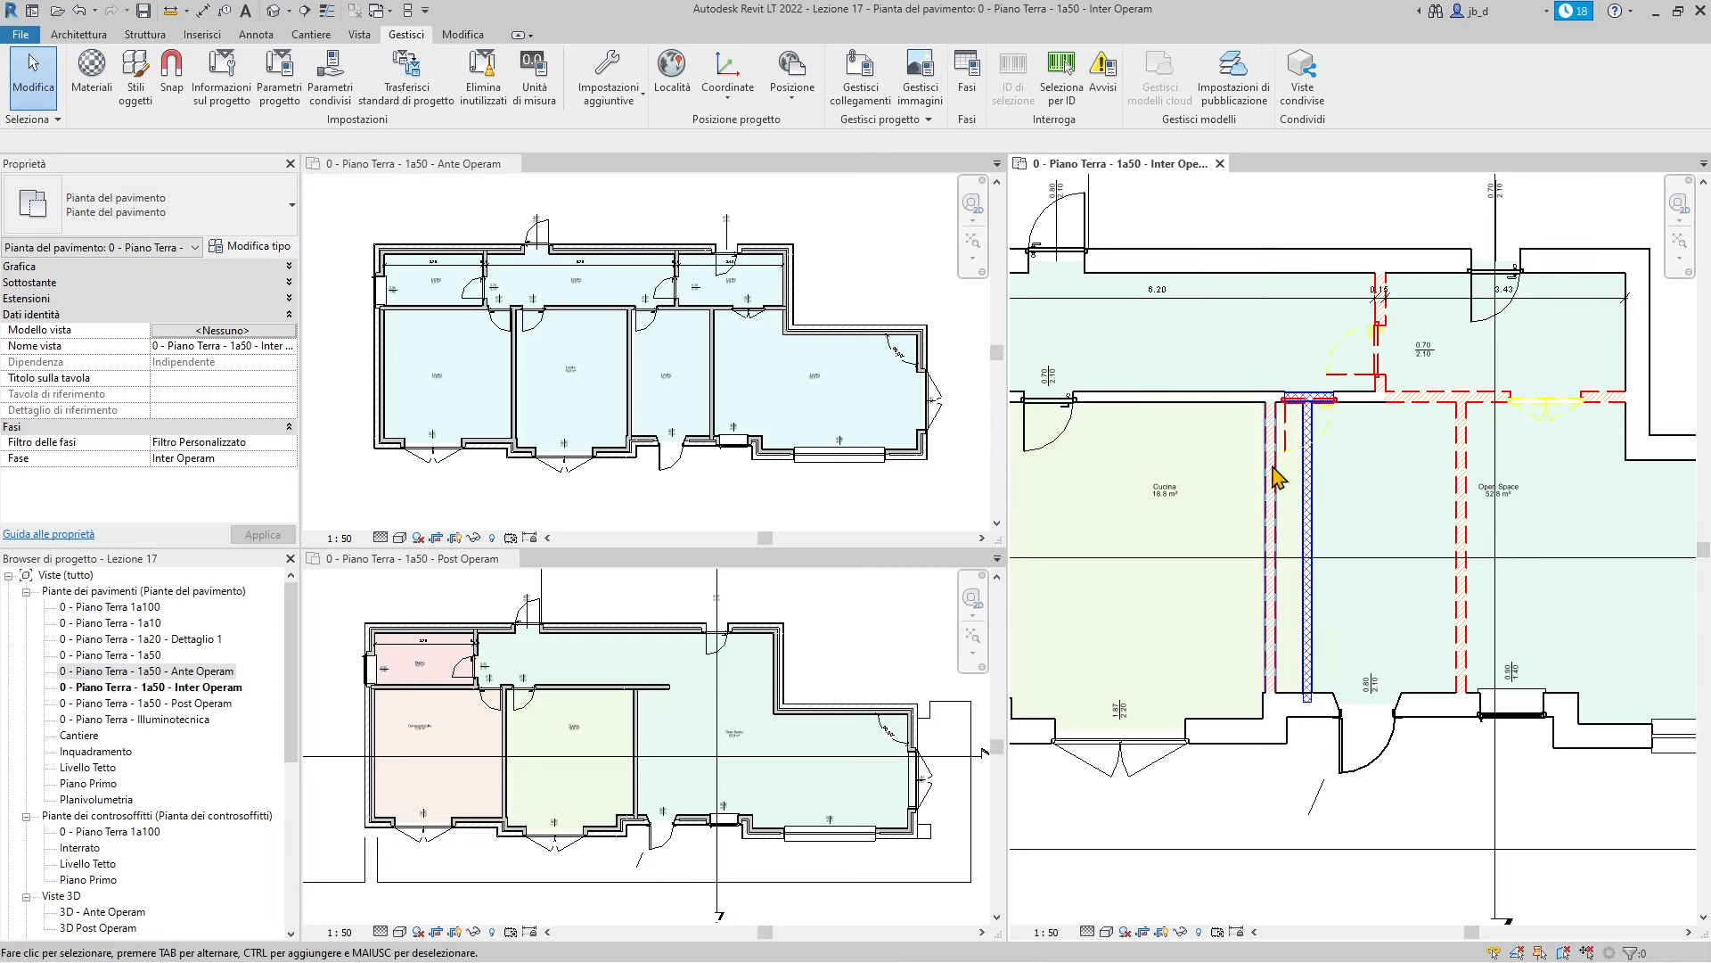
pyautogui.scroll(-2, 1484, 709)
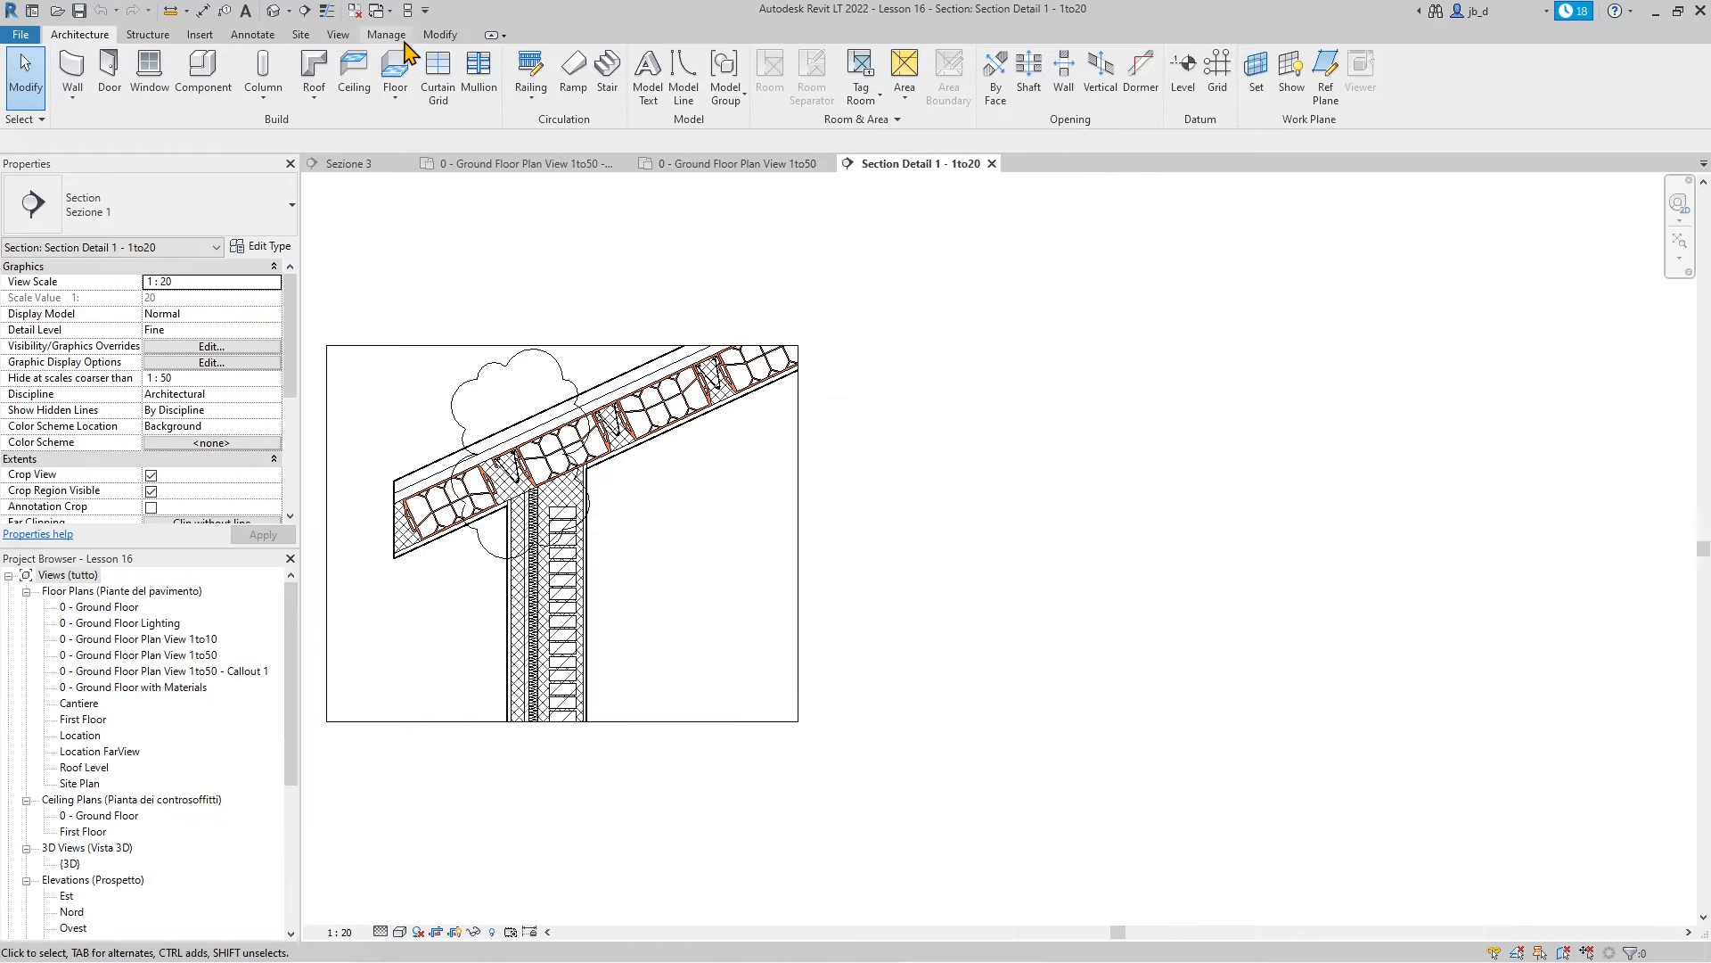
# In Manage > Phases, rename Stato di Fatto to Status and Stato di Progetto to Project
pyautogui.click(386, 36)
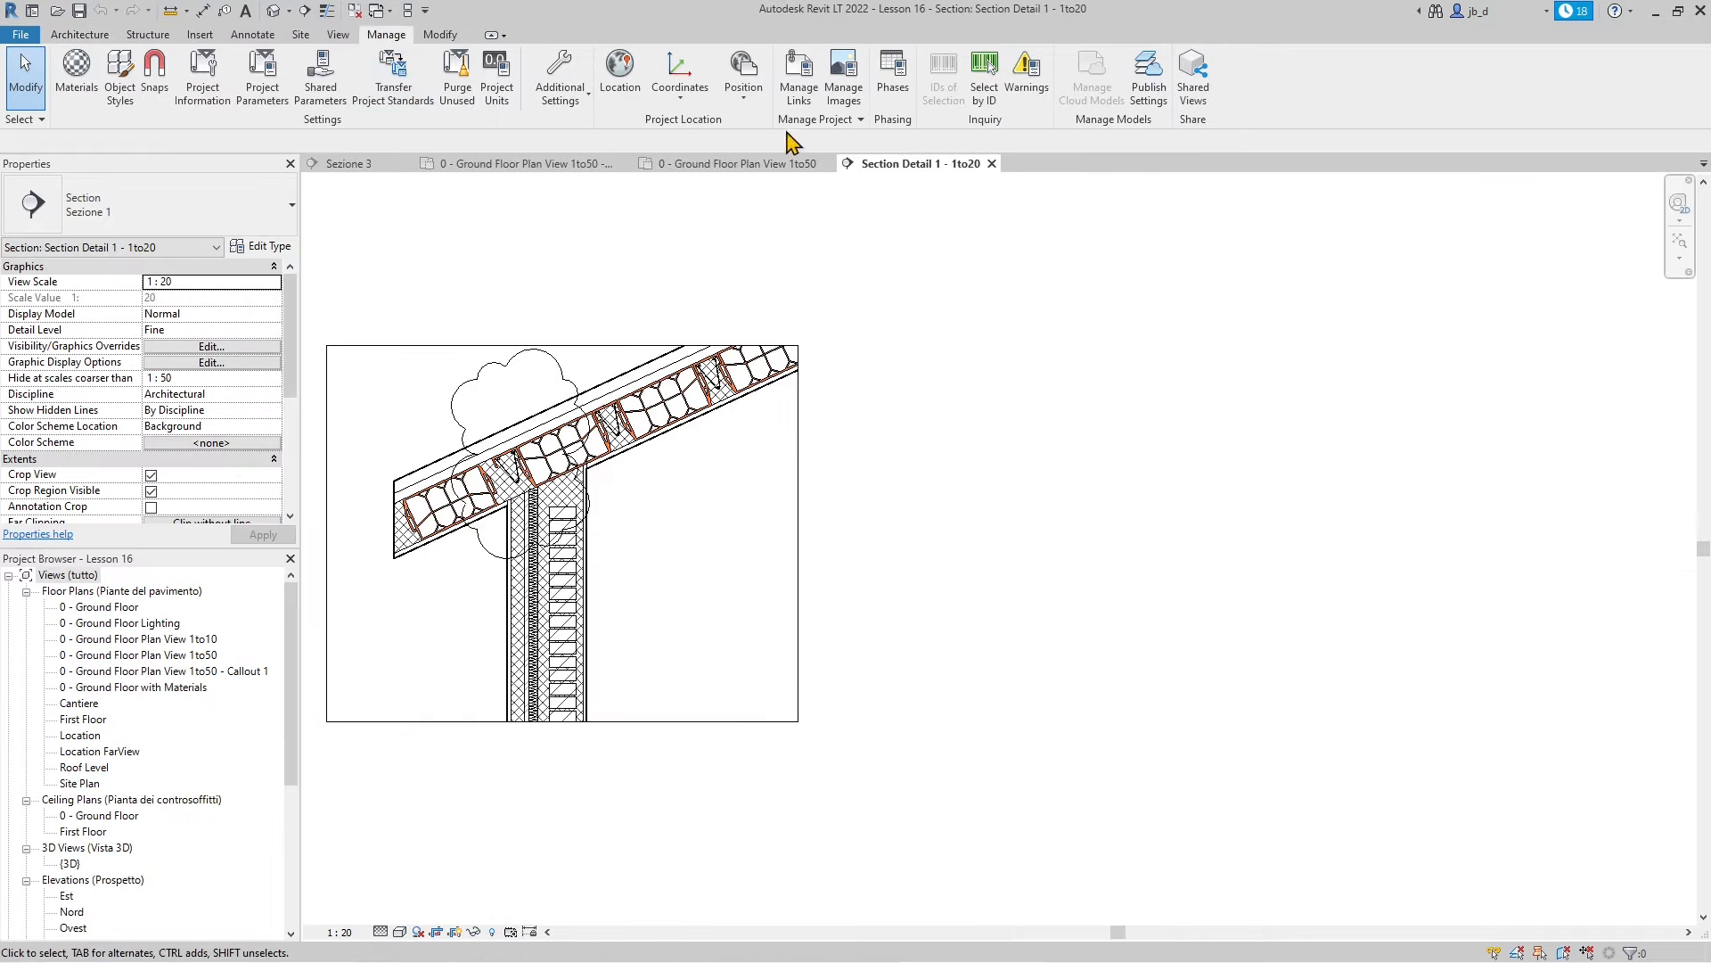
pyautogui.click(893, 71)
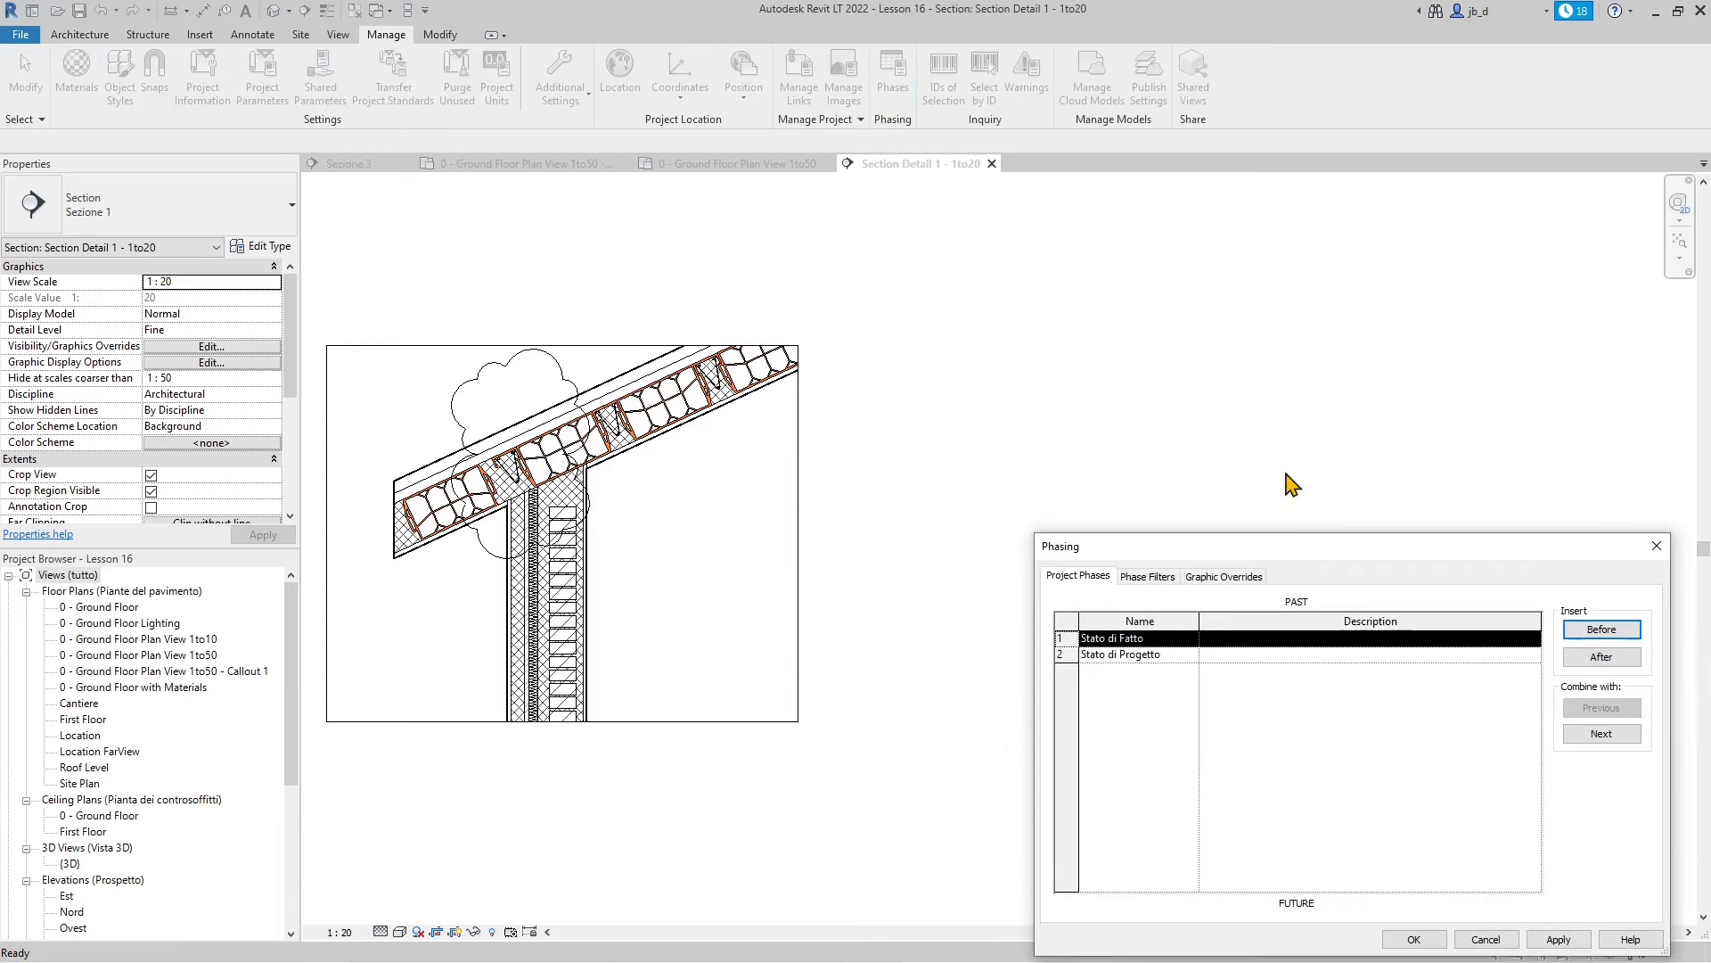
pyautogui.moveTo(1332, 555); pyautogui.dragTo(1172, 253)
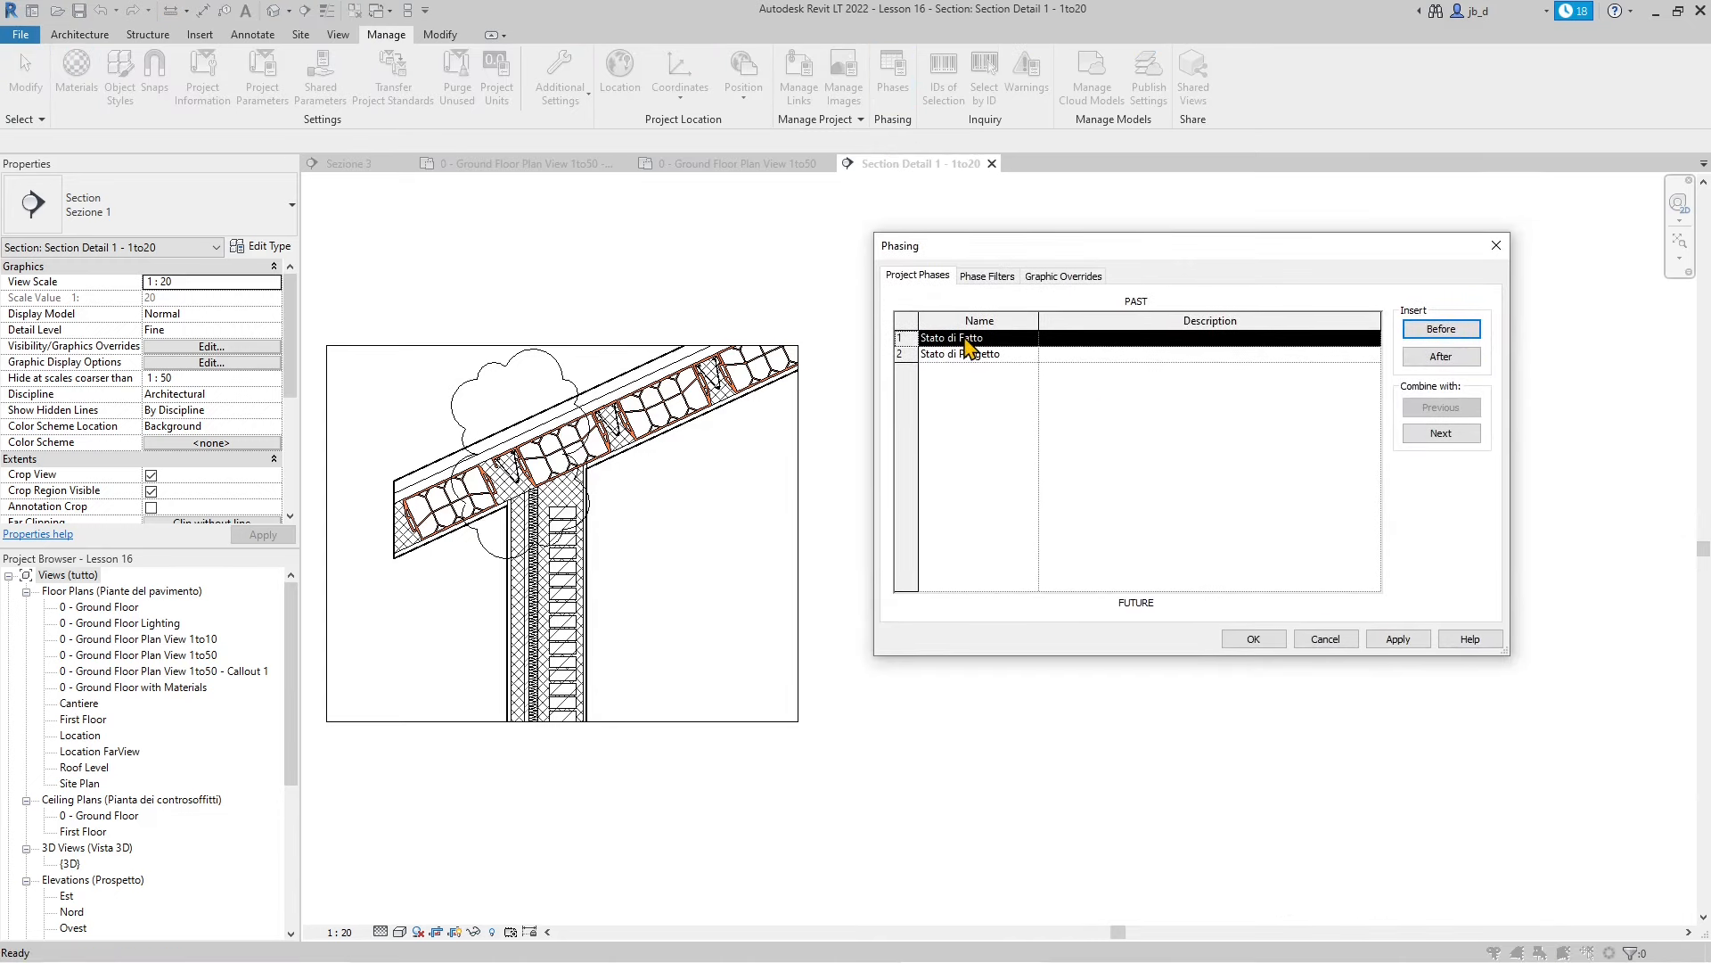
pyautogui.click(967, 354)
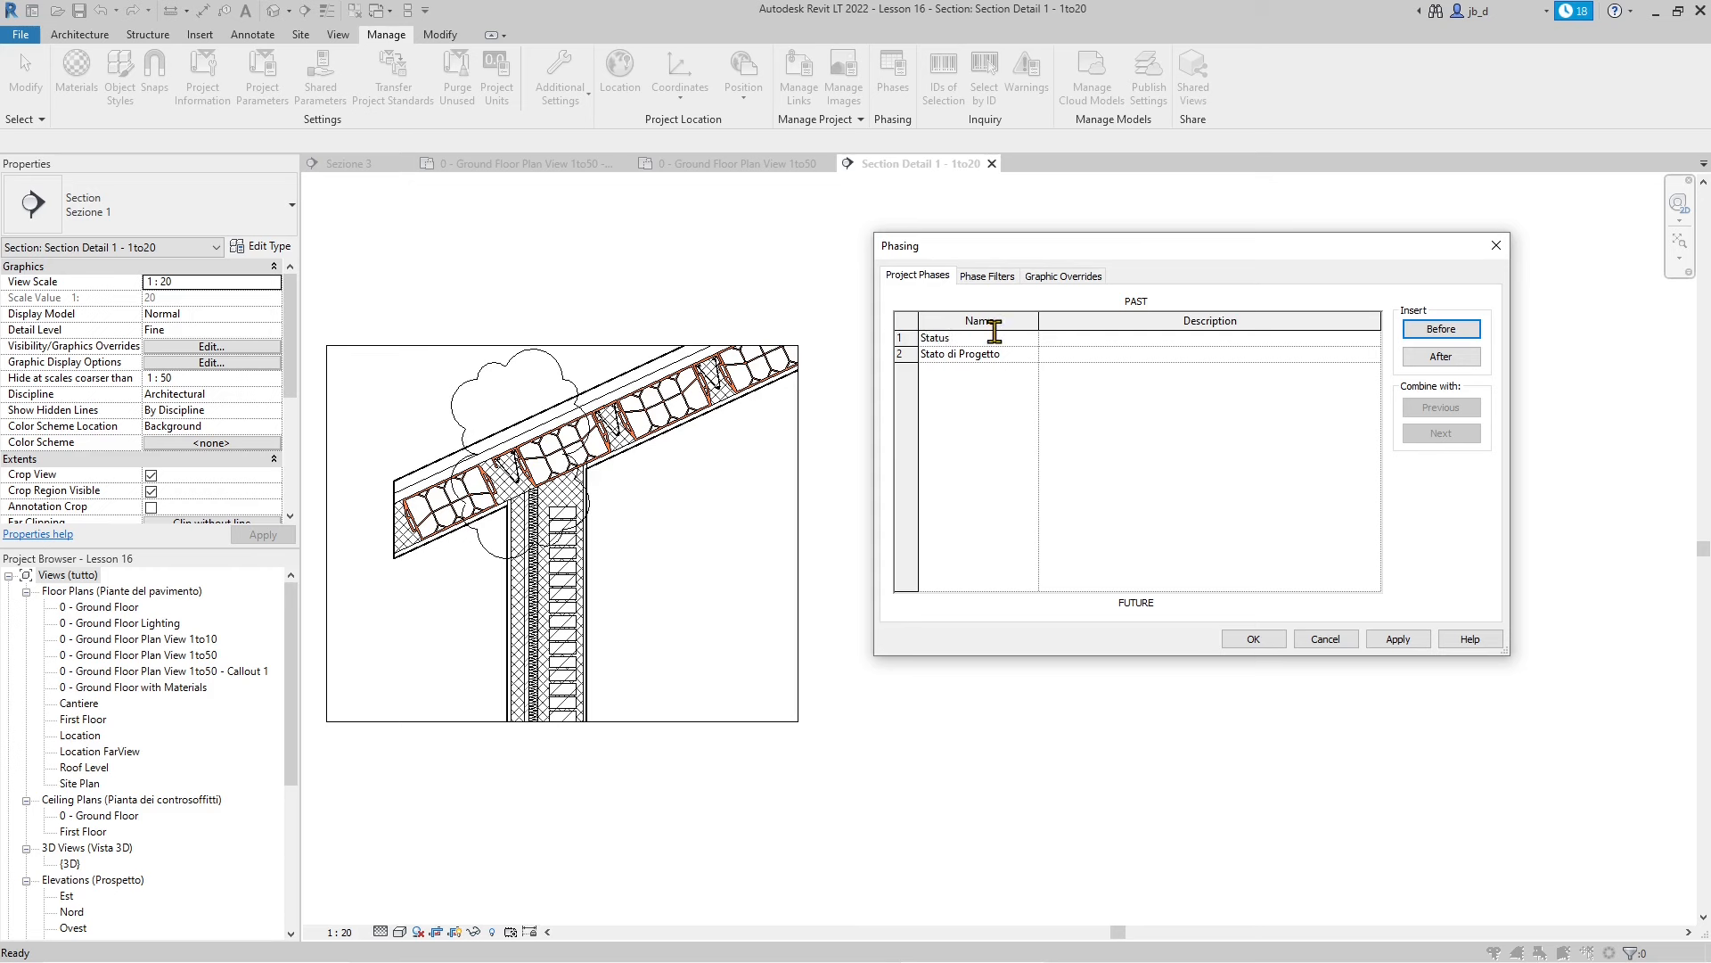
pyautogui.click(1013, 353)
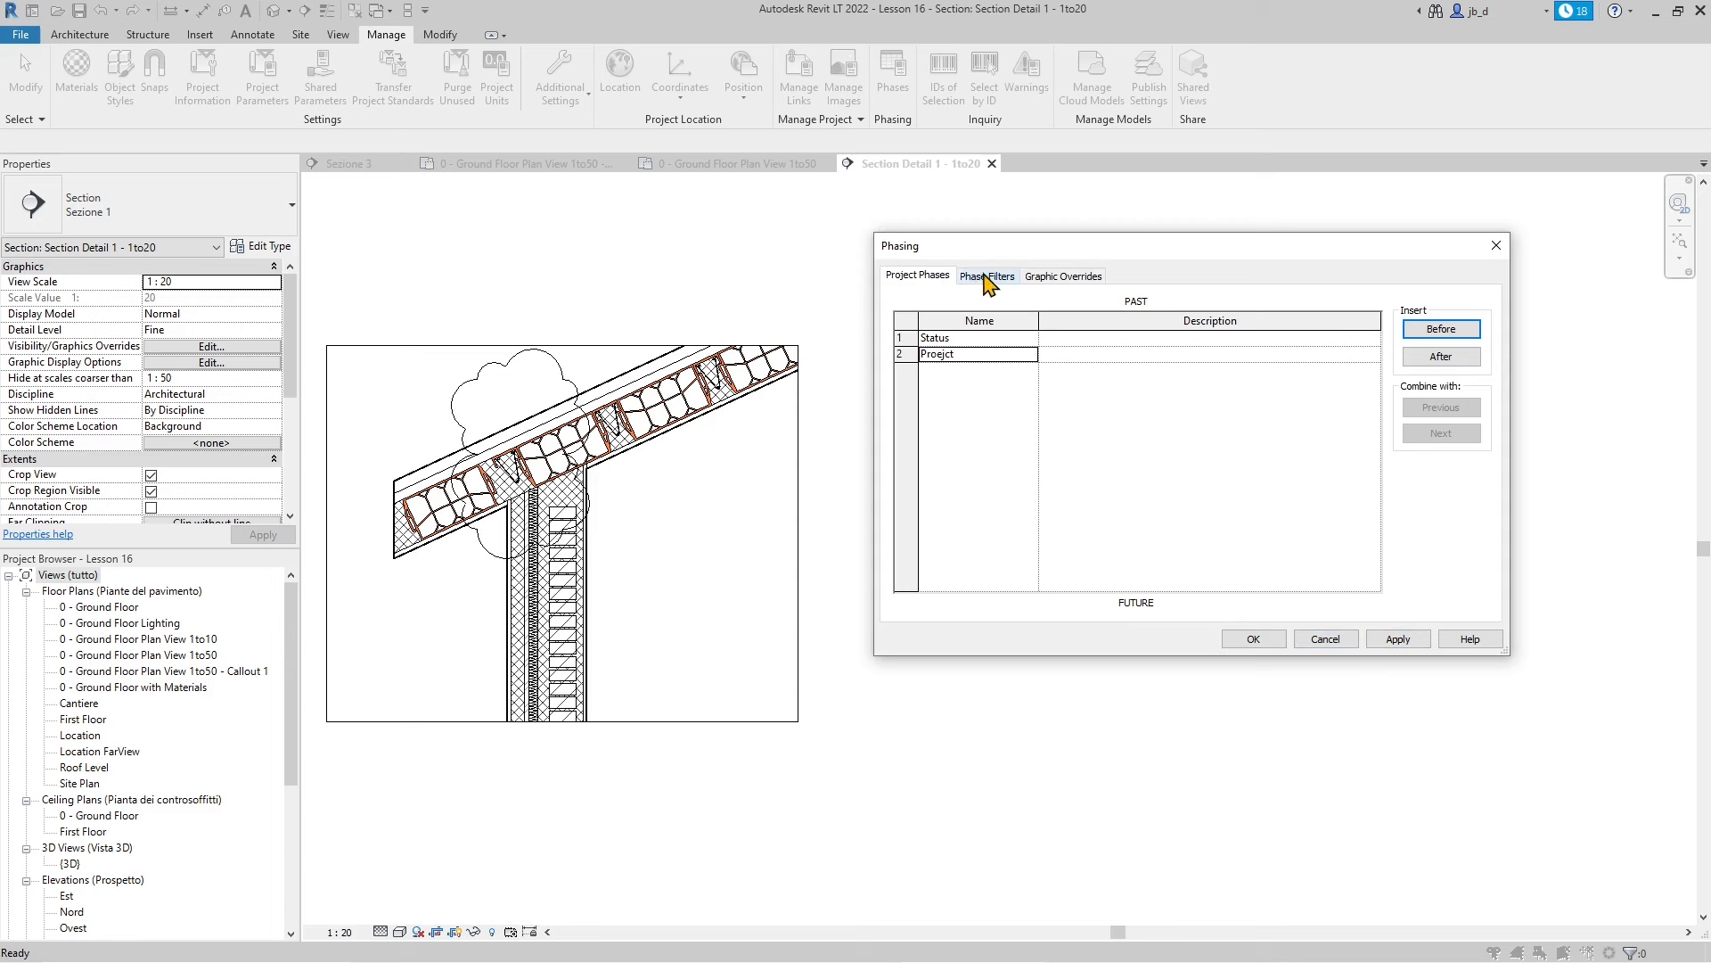
# Review the Graphic Overrides and Phase Filters, then confirm the renamed phases
pyautogui.click(1090, 278)
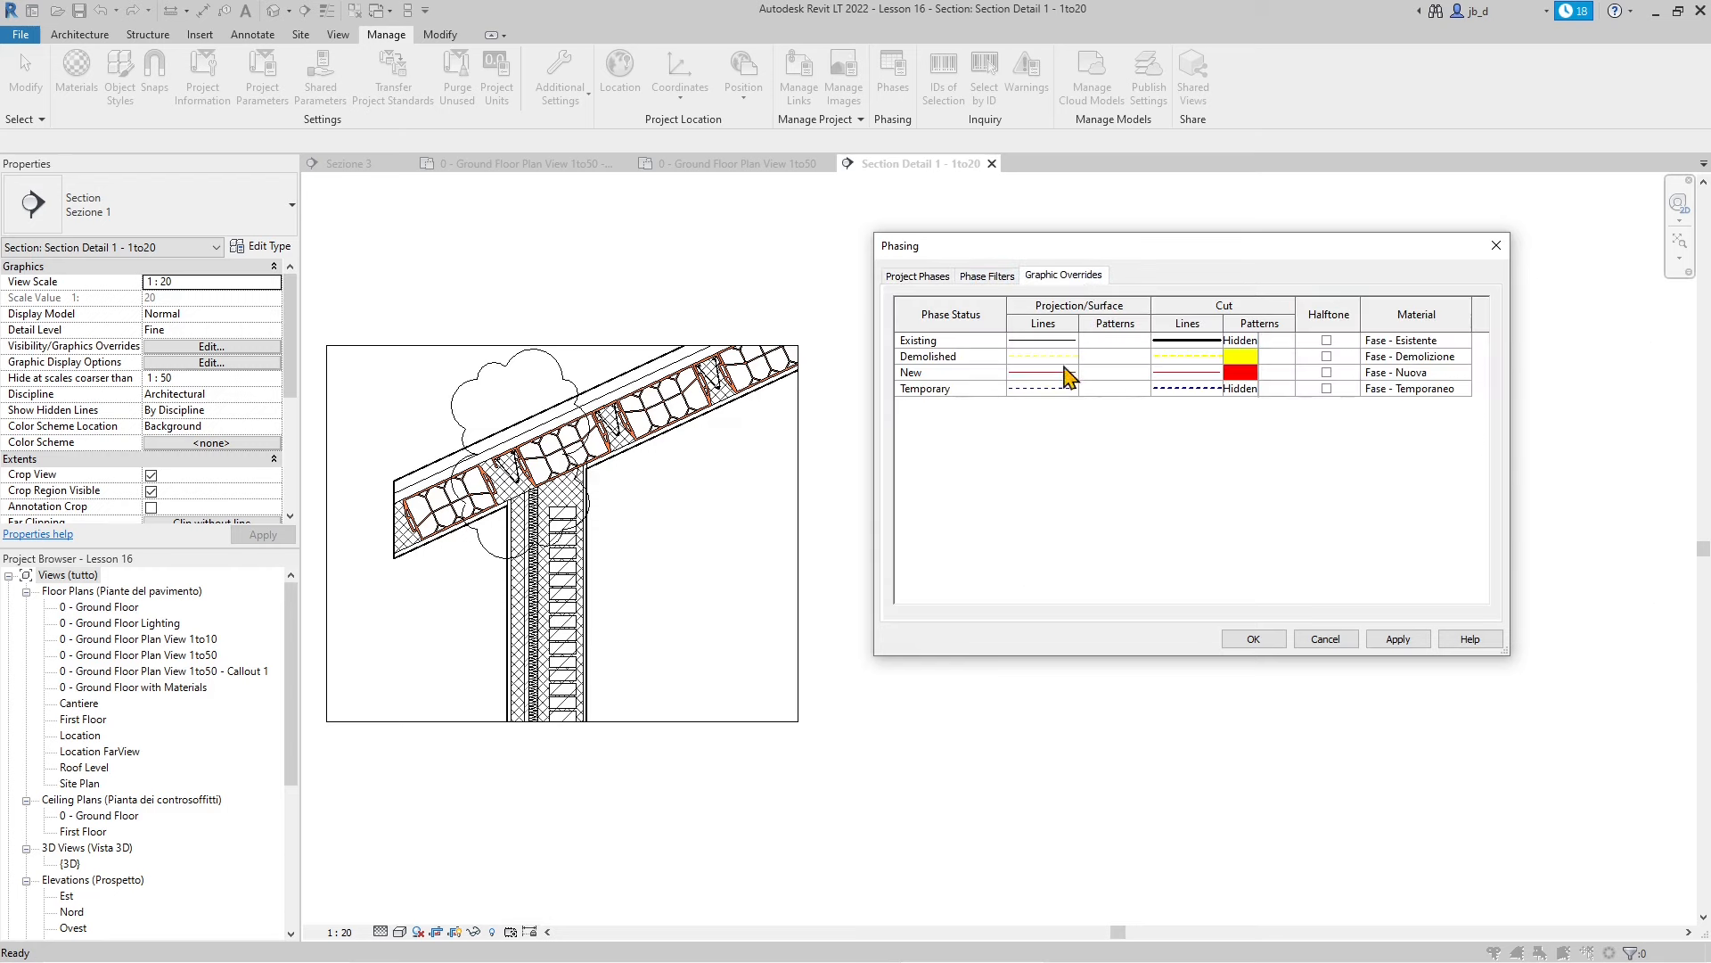
pyautogui.click(981, 278)
pyautogui.click(918, 278)
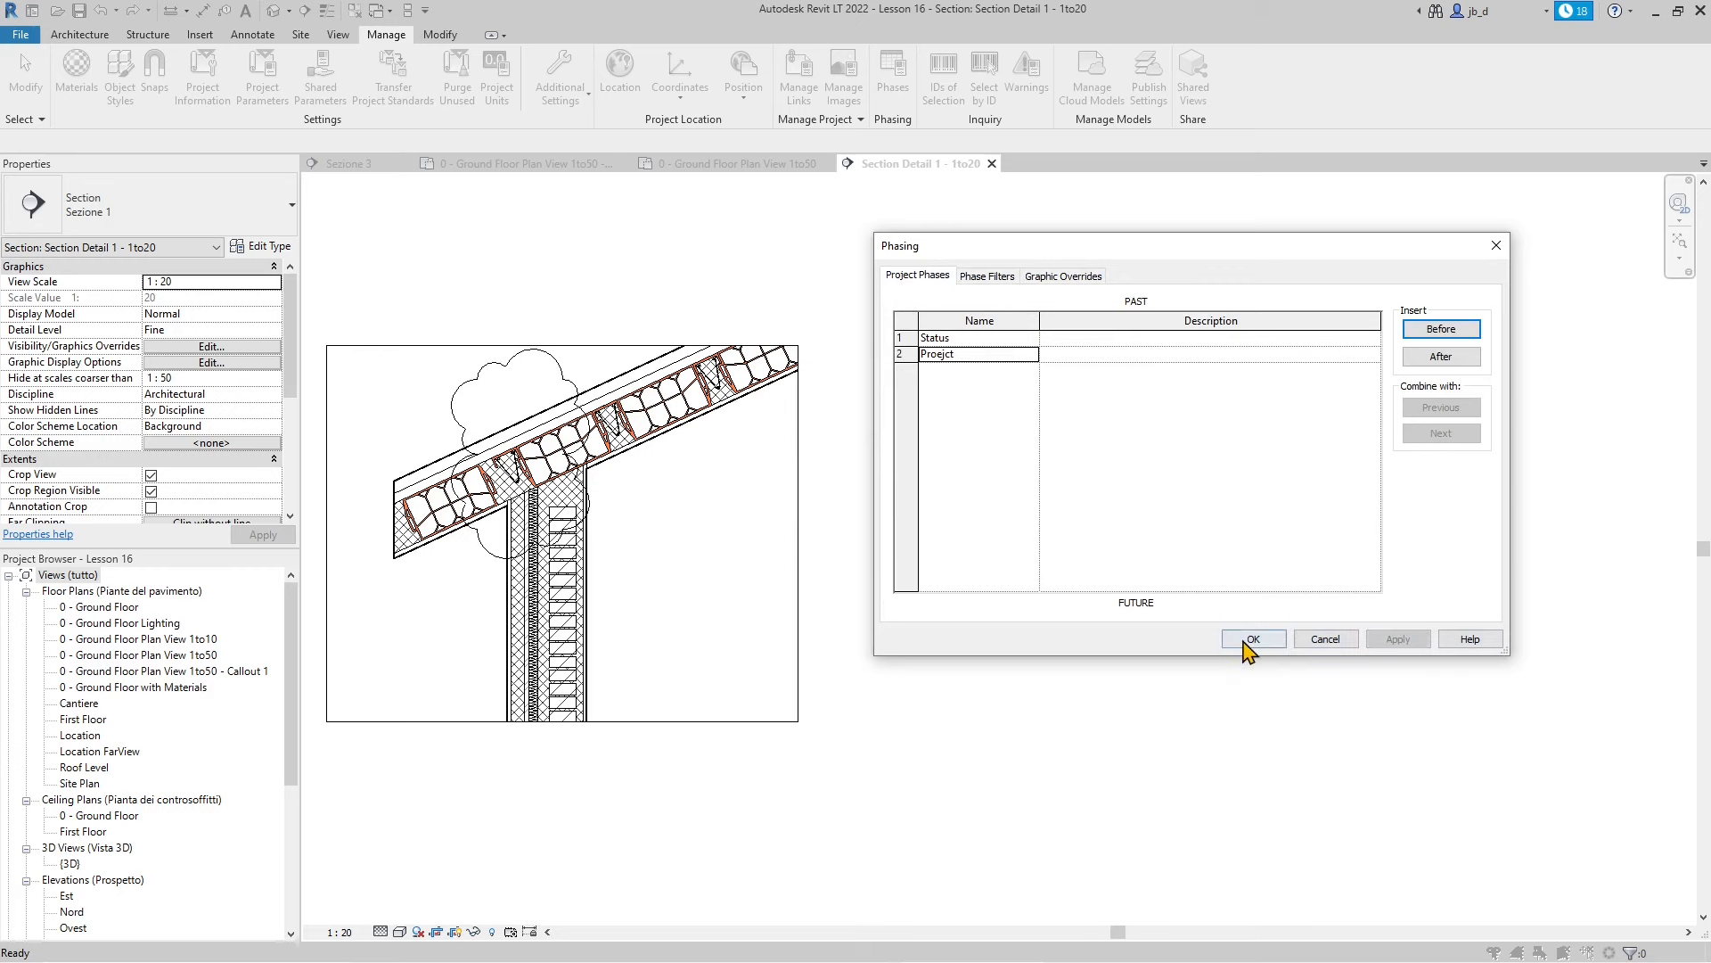
pyautogui.click(1253, 639)
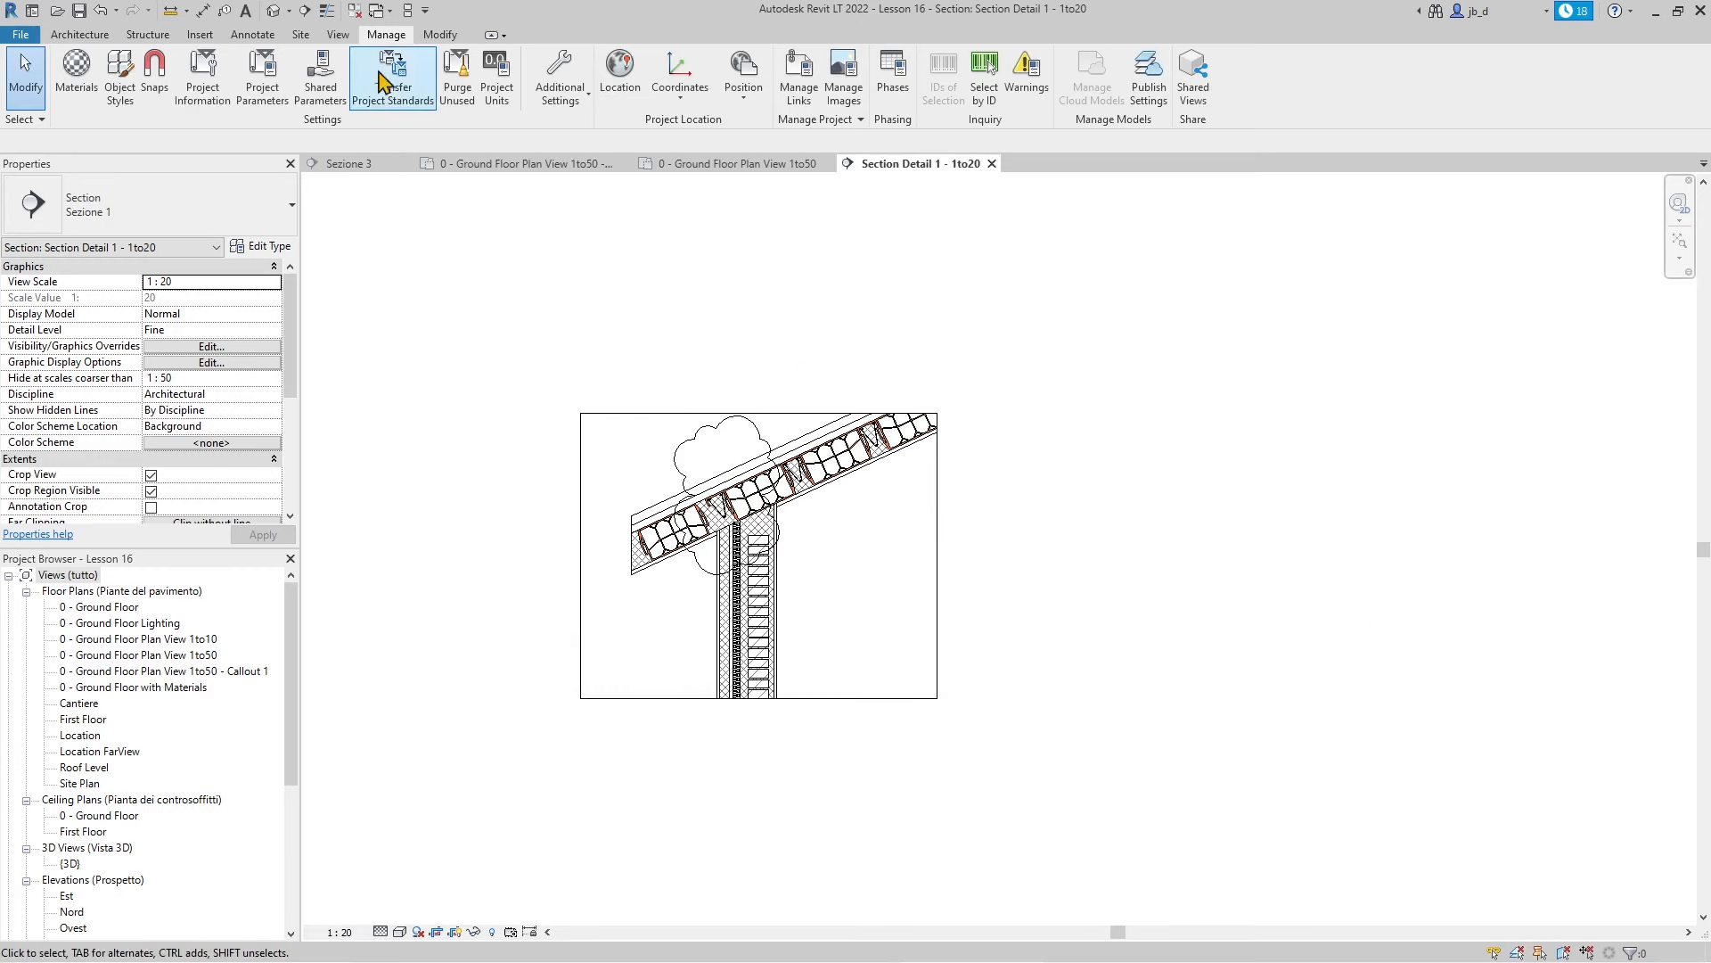
# Tile all open views side by side
pyautogui.click(407, 11)
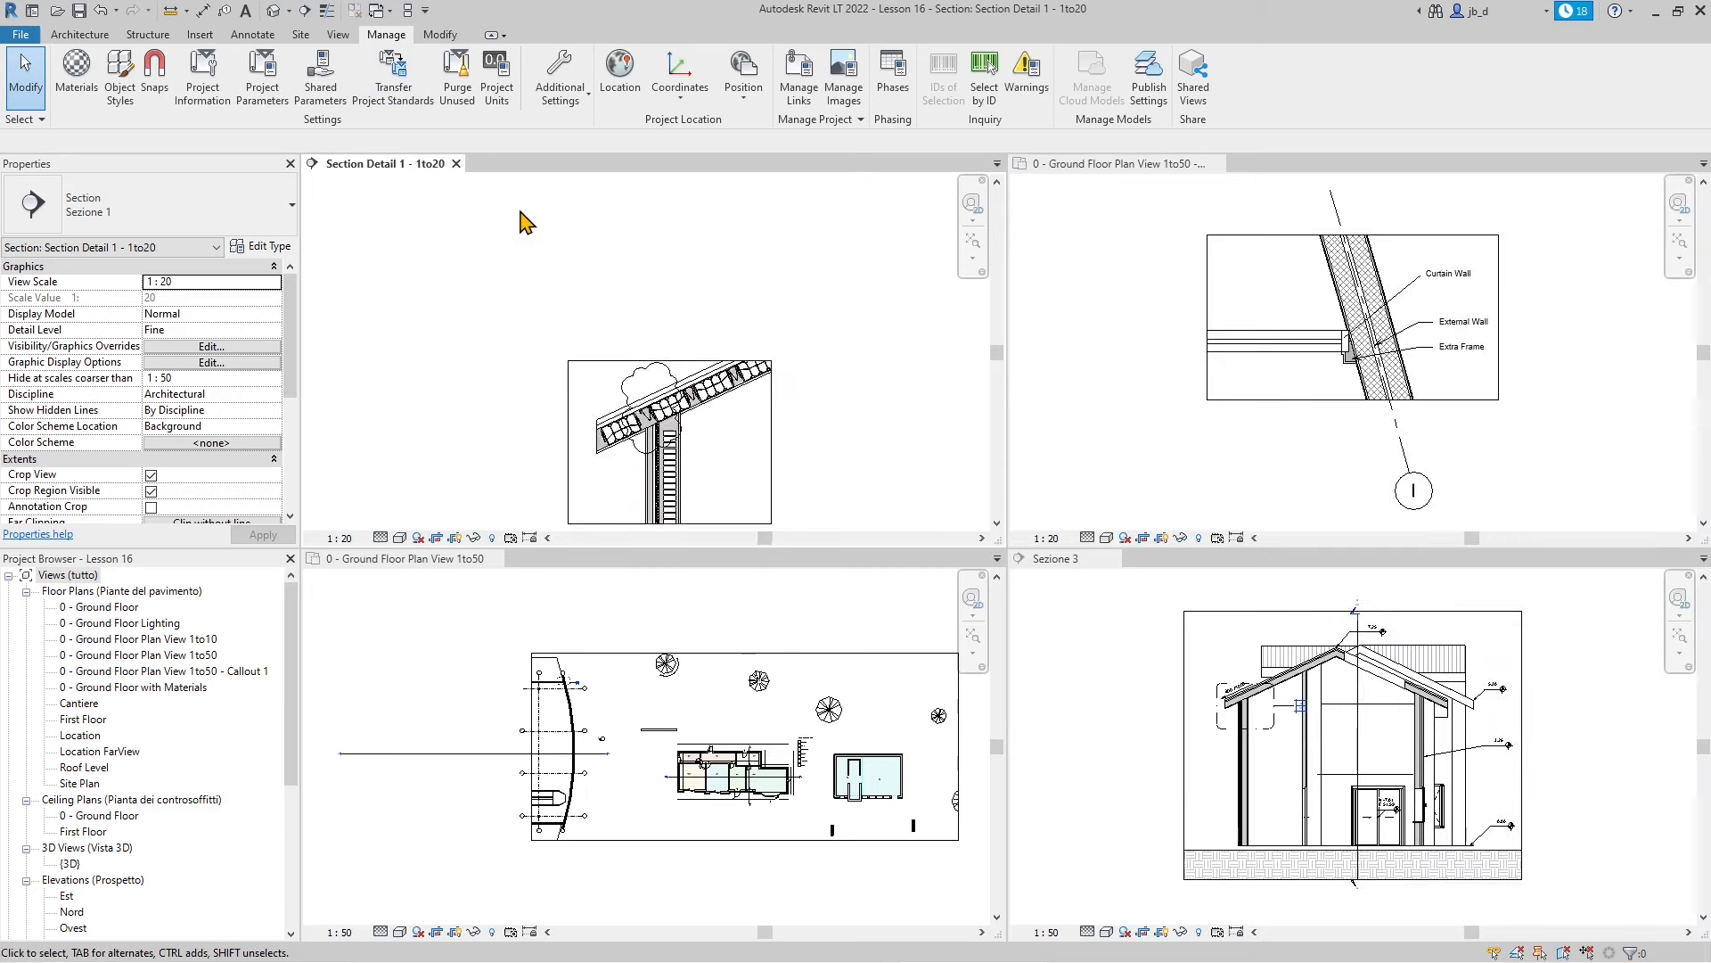
pyautogui.scroll(2, 613, 343)
pyautogui.scroll(-1, 1226, 381)
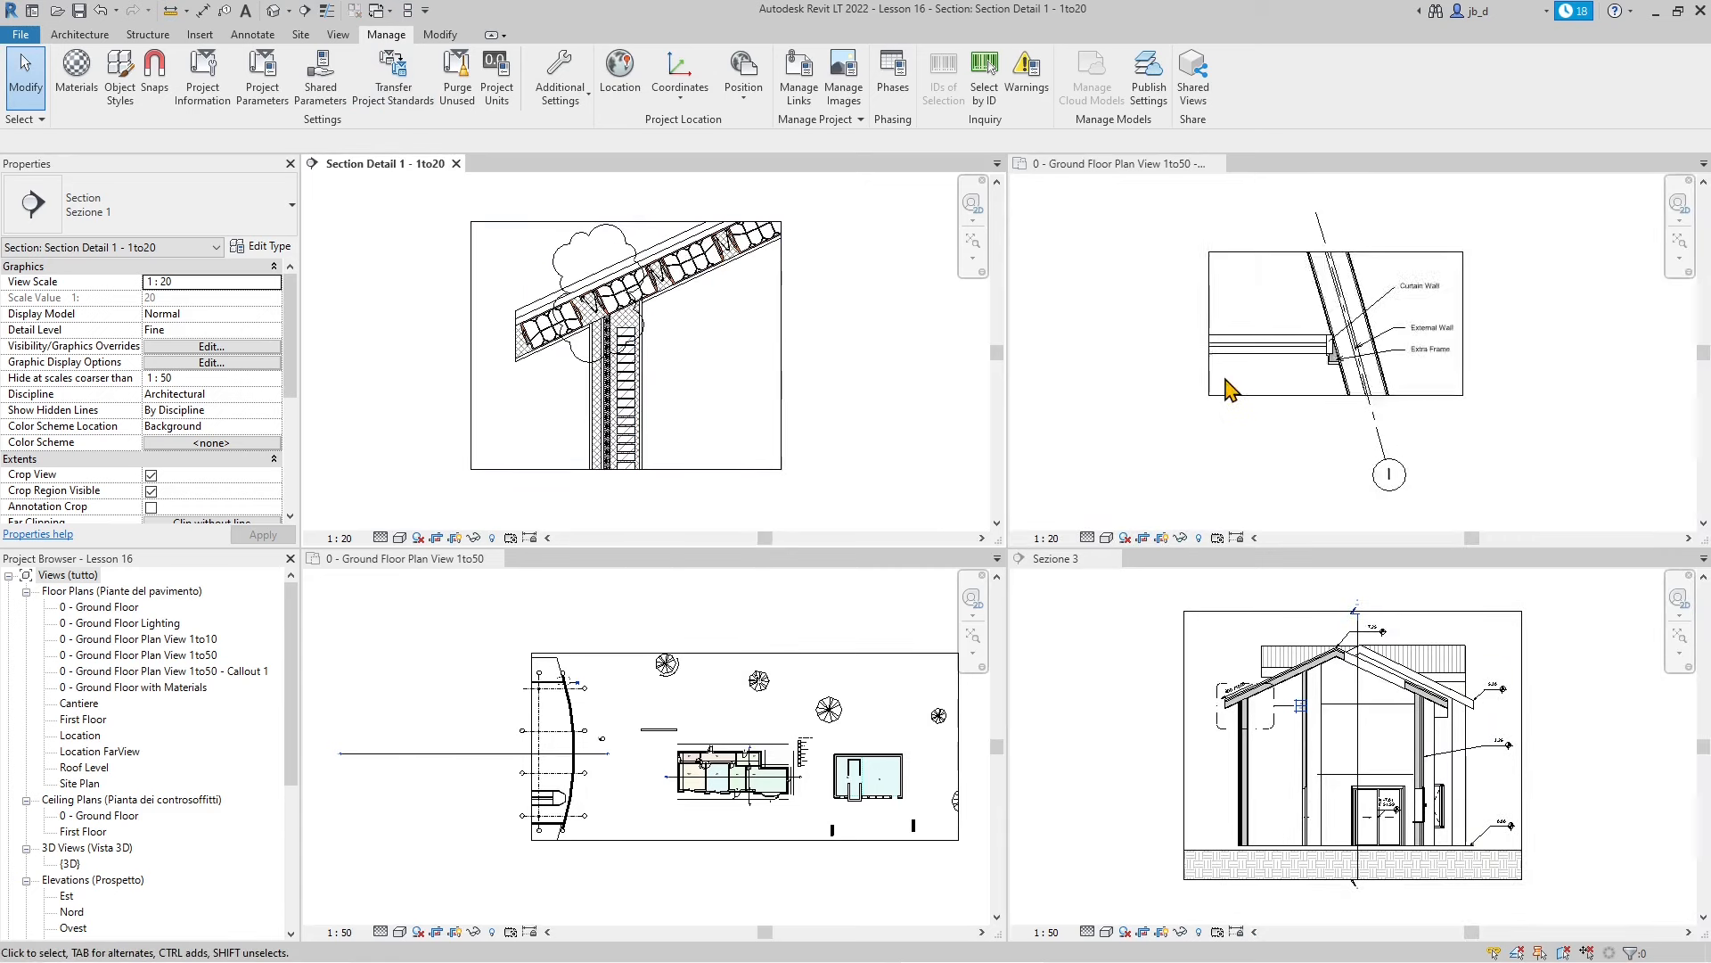
pyautogui.scroll(1, 1377, 343)
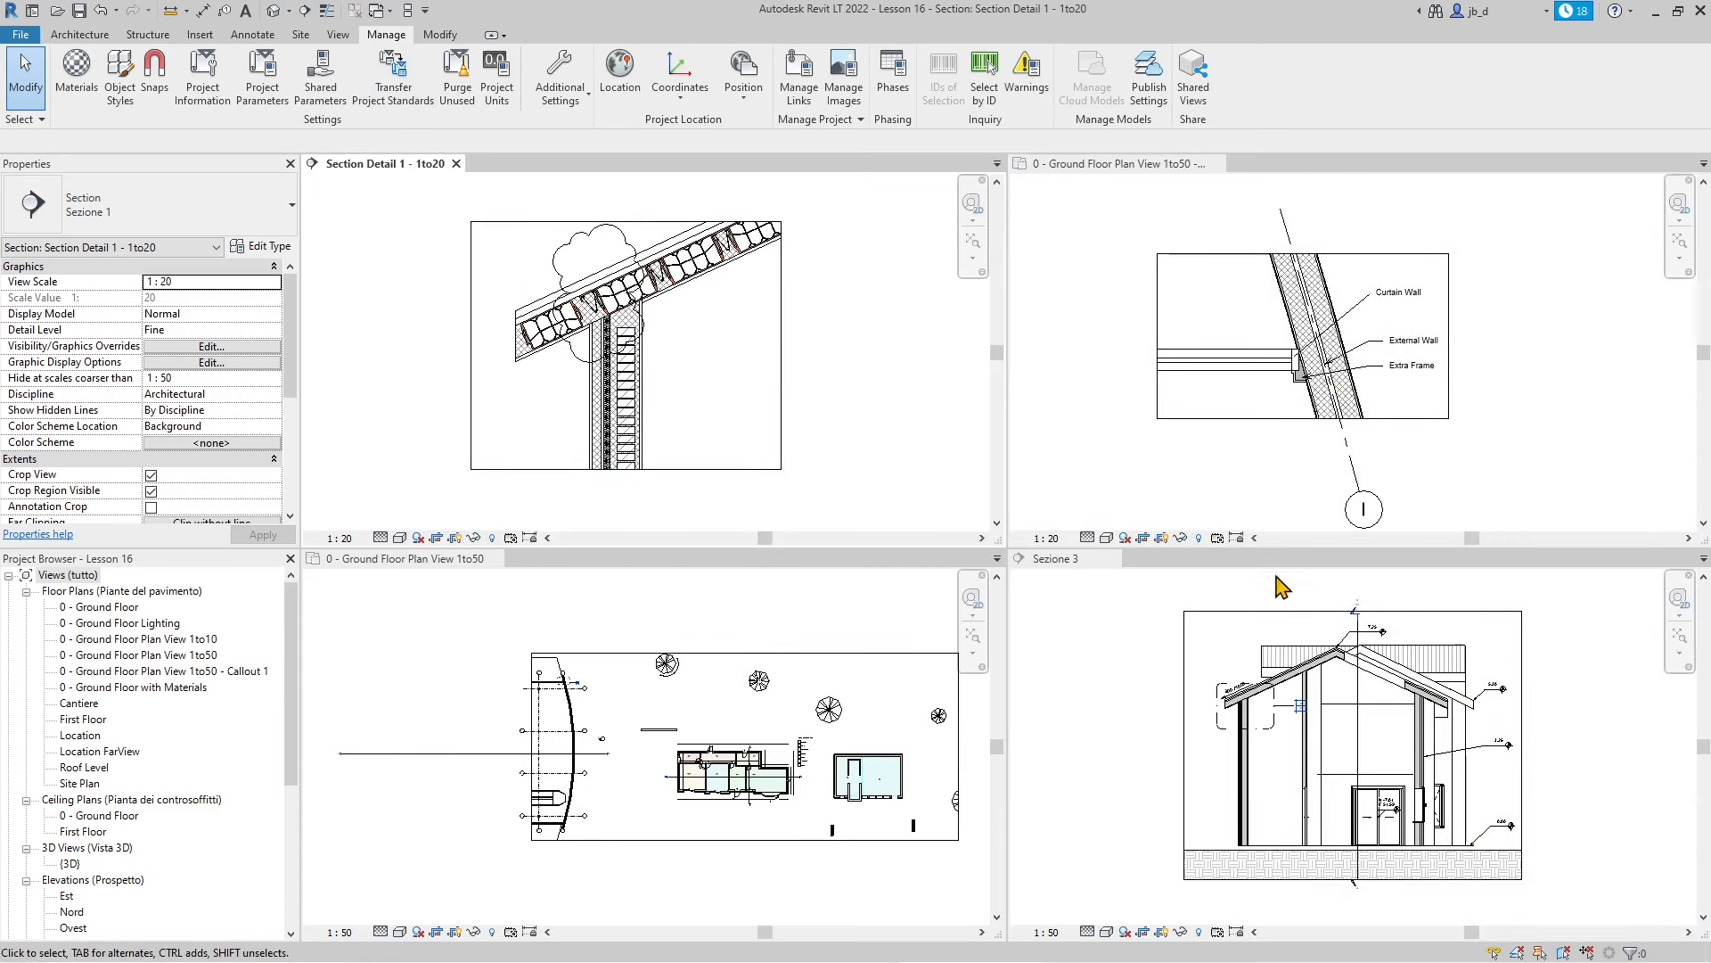
pyautogui.scroll(1, 1408, 833)
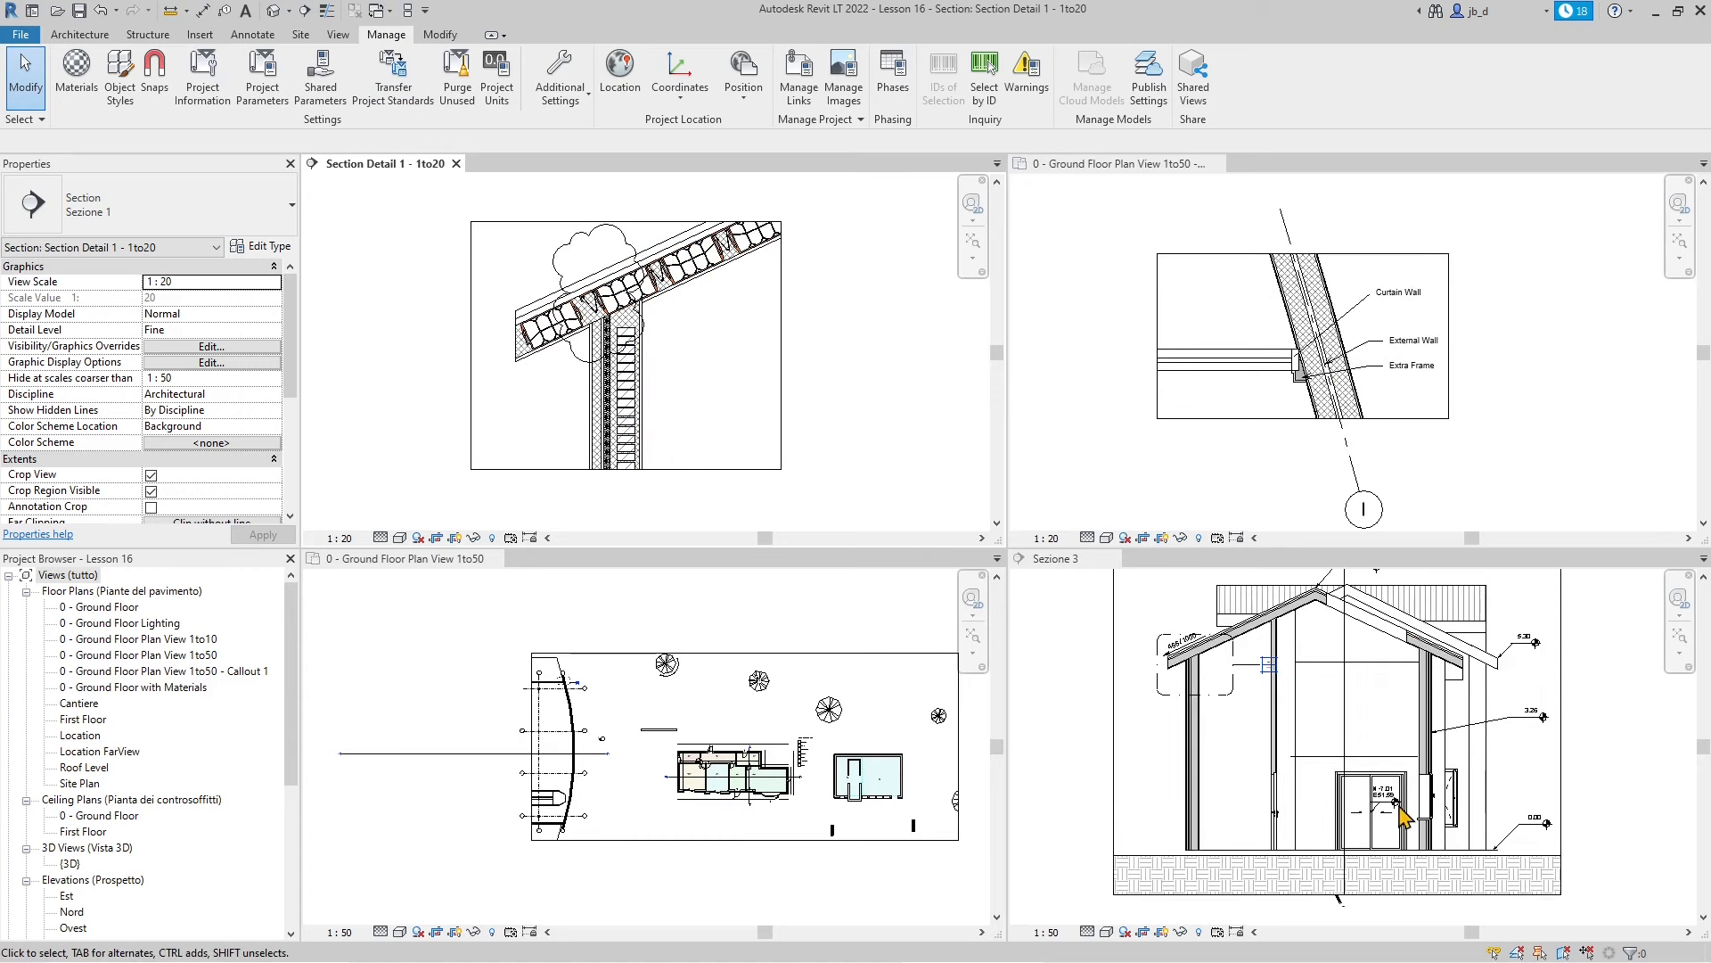
pyautogui.scroll(1, 1426, 837)
pyautogui.scroll(-1, 1404, 820)
pyautogui.scroll(1, 1386, 847)
pyautogui.scroll(-1, 1380, 851)
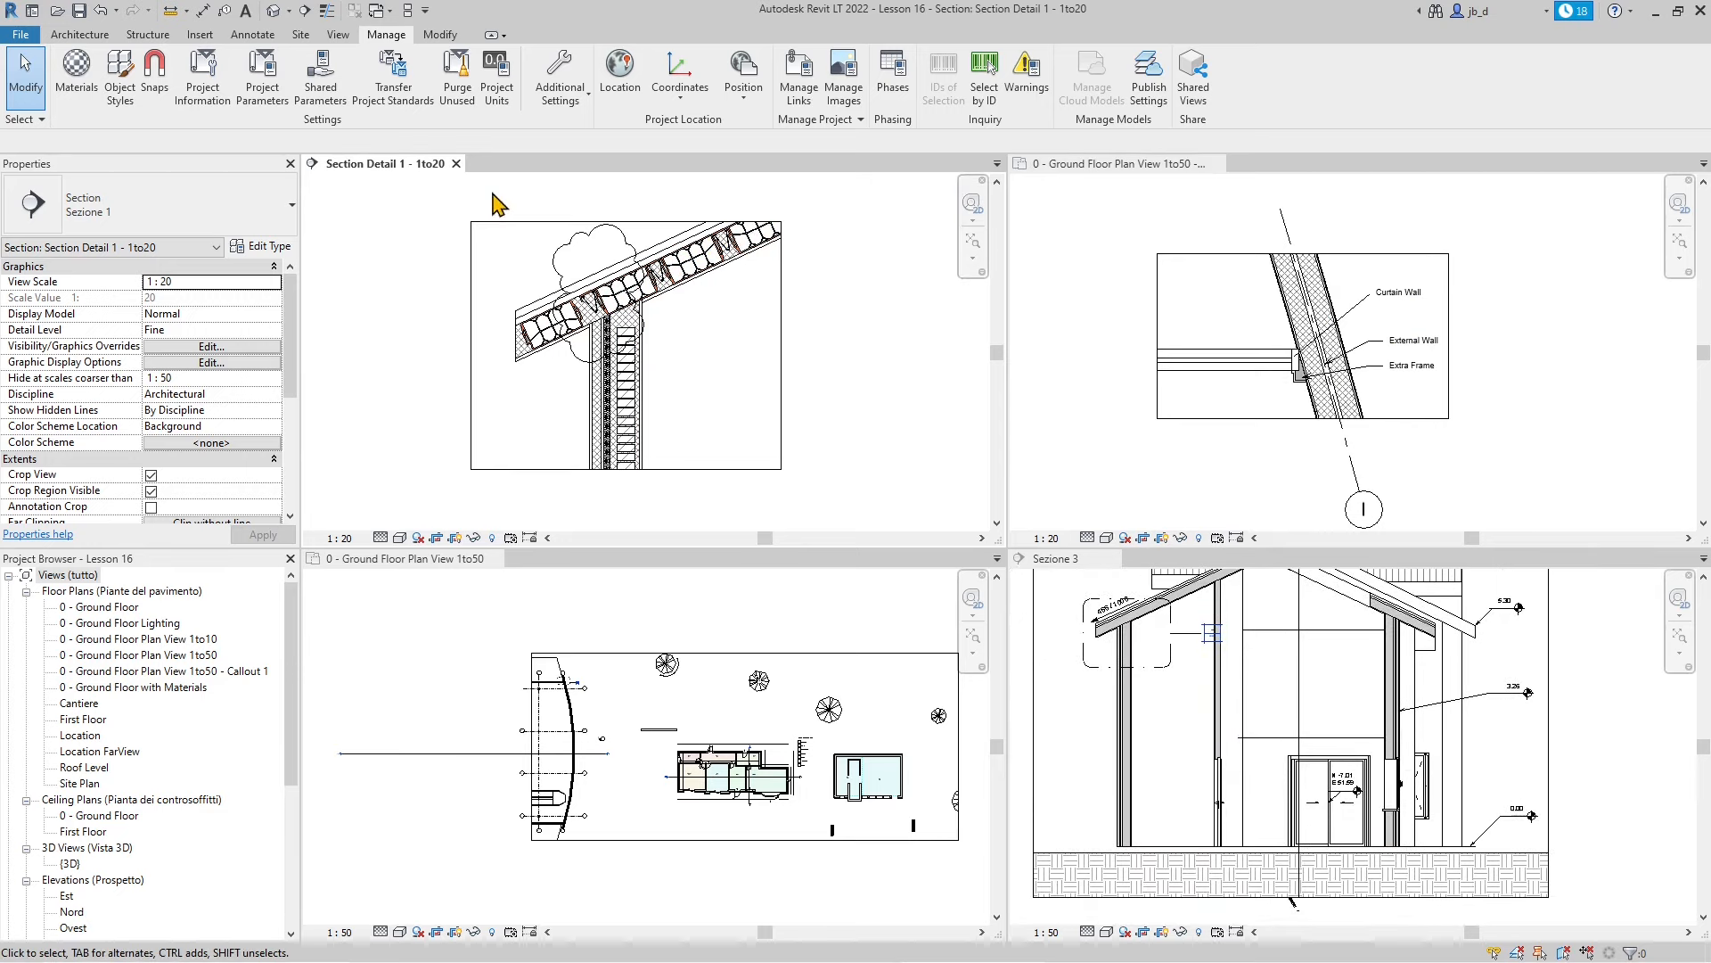
# Close the Section Detail 1 - 1to20, callout plan and Sezione 3 views
pyautogui.click(456, 163)
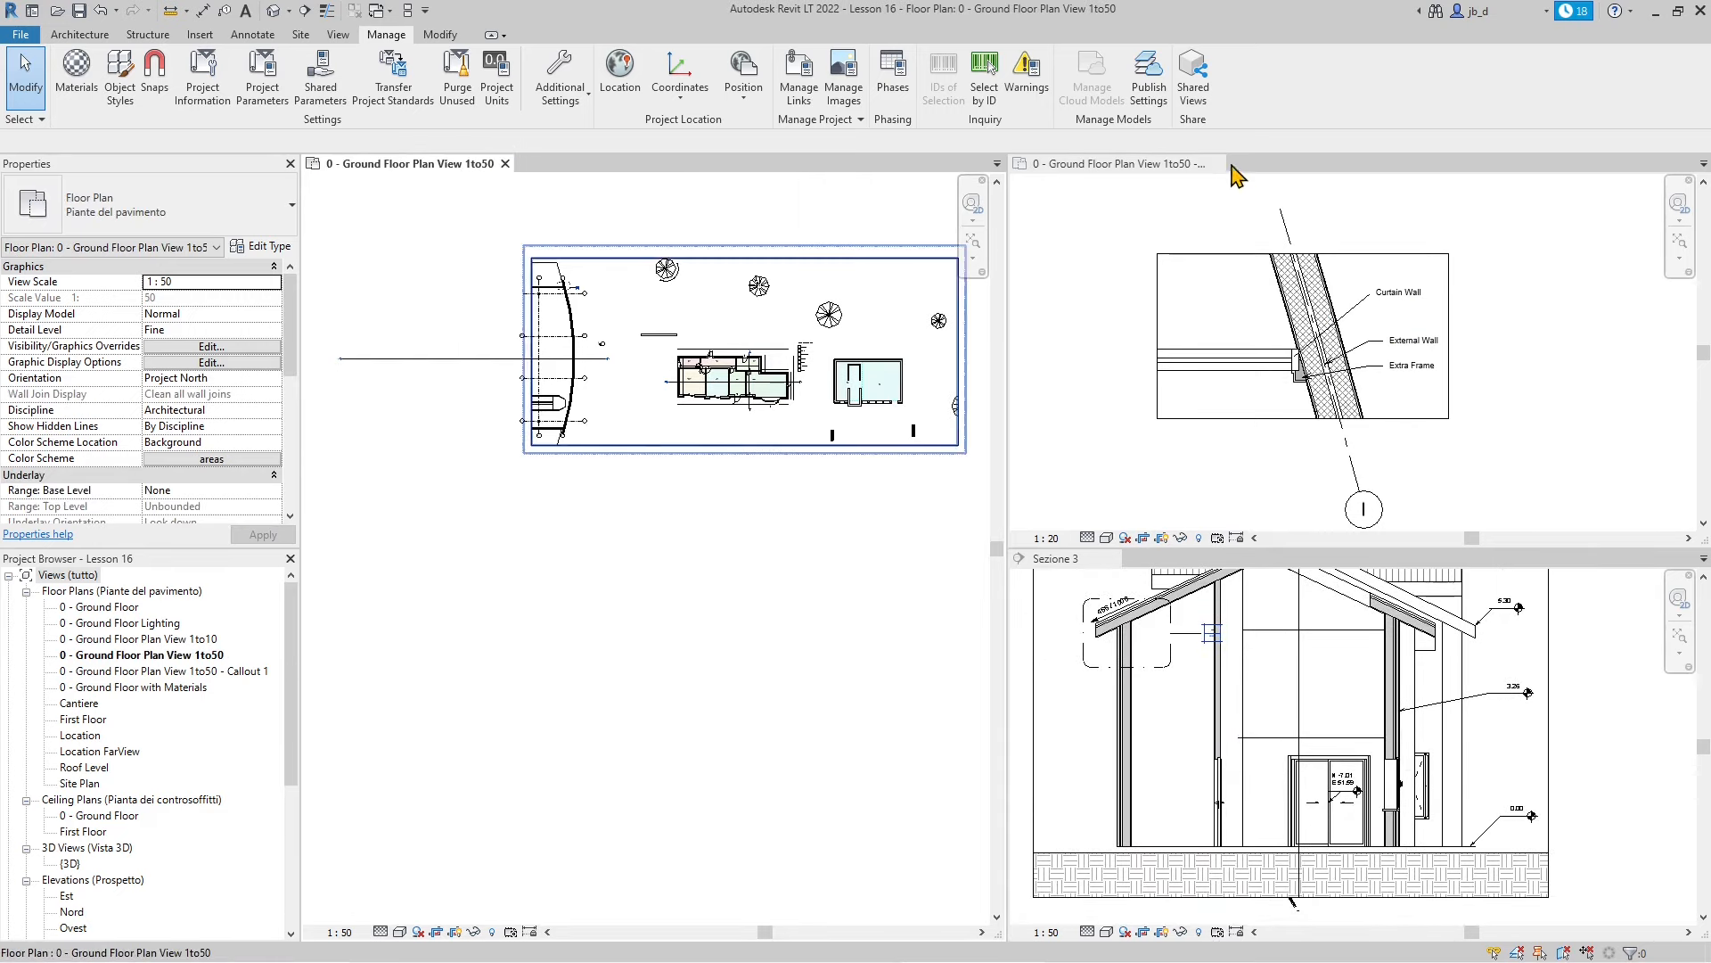
pyautogui.click(1230, 192)
pyautogui.click(1214, 163)
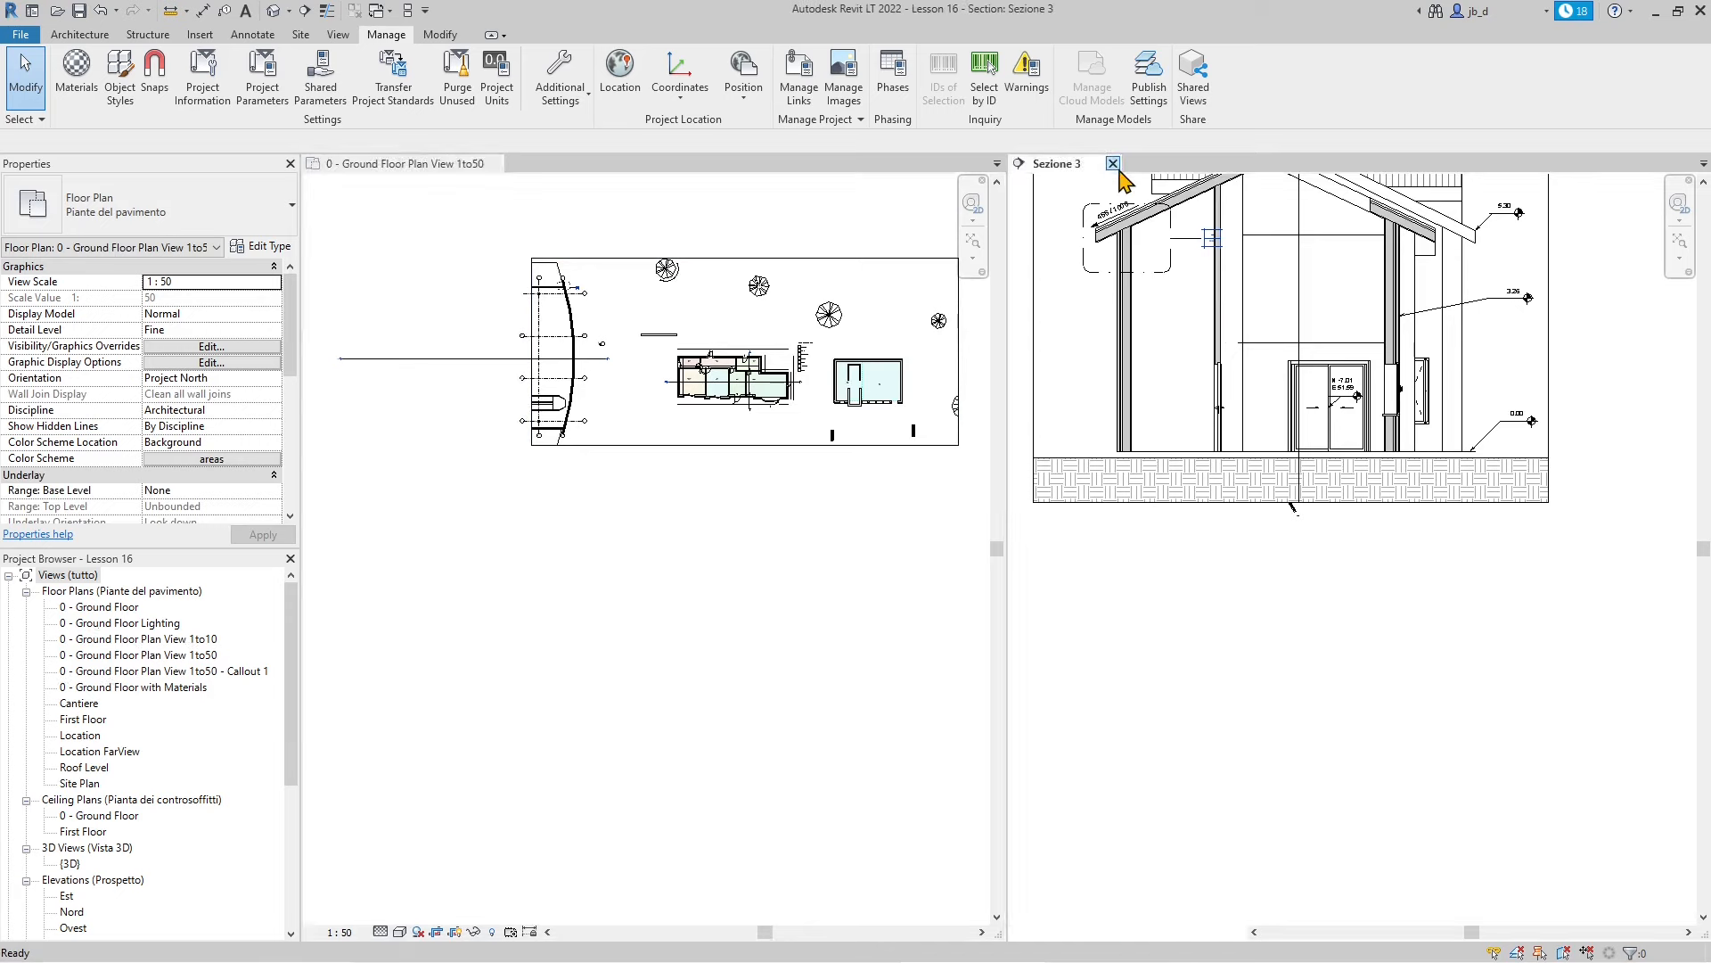
pyautogui.click(1110, 163)
pyautogui.scroll(1, 693, 334)
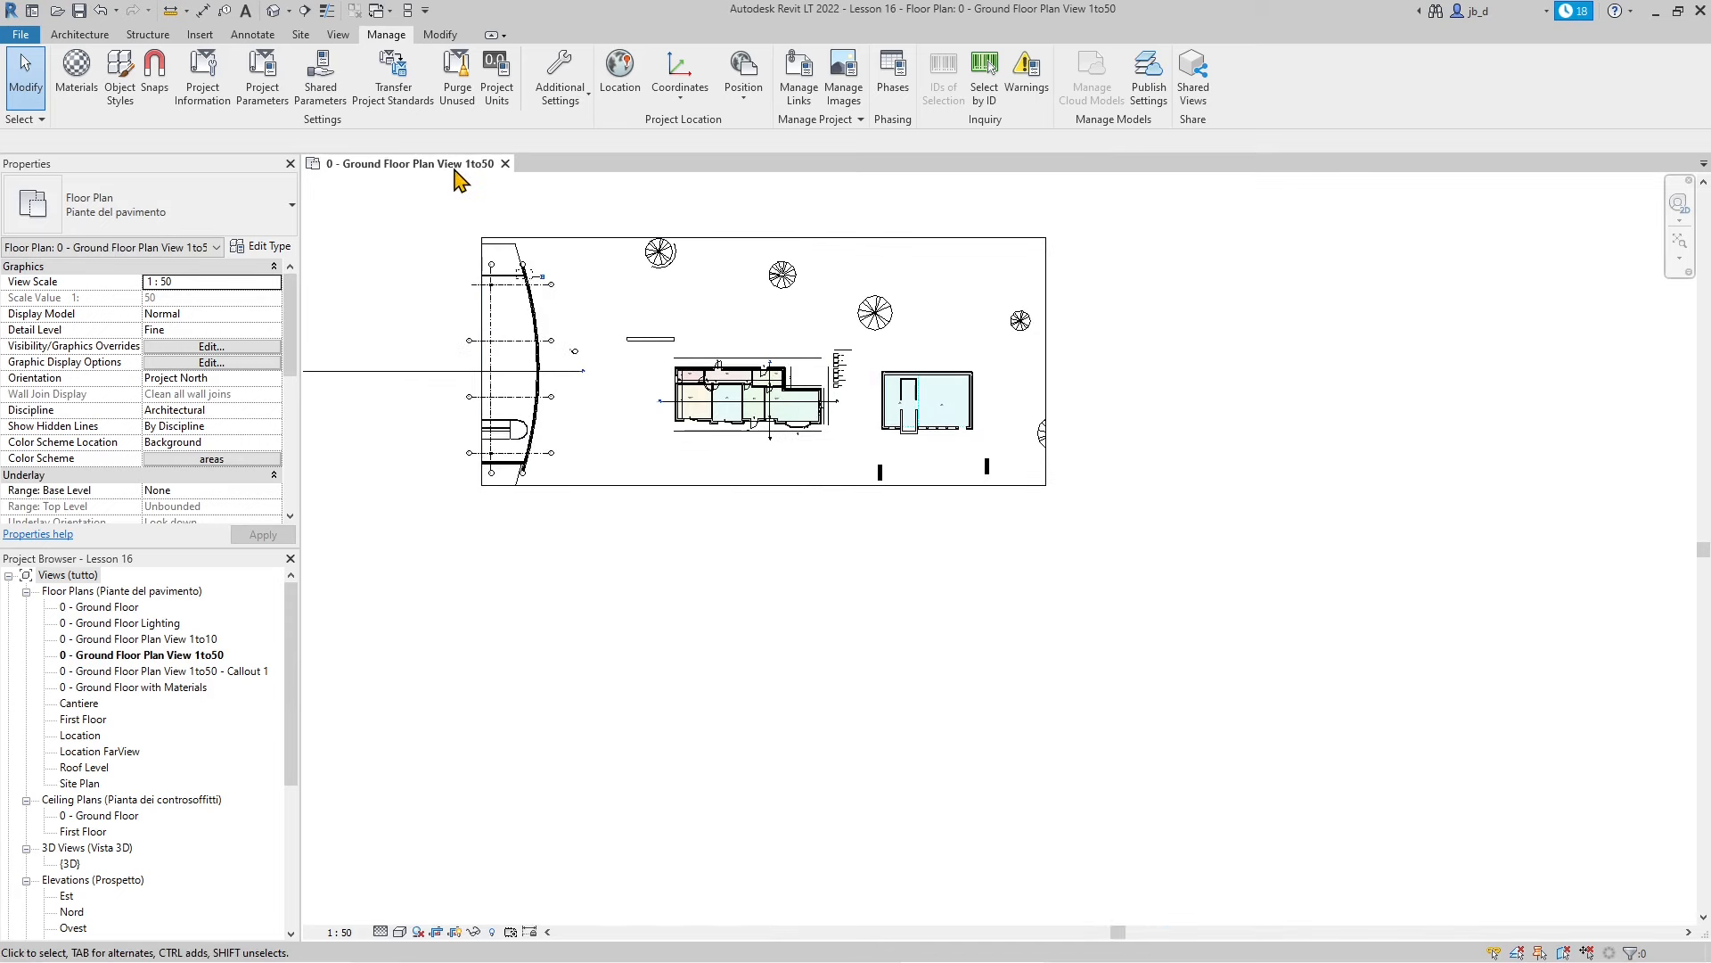
pyautogui.scroll(-2, 772, 572)
pyautogui.scroll(2, 631, 387)
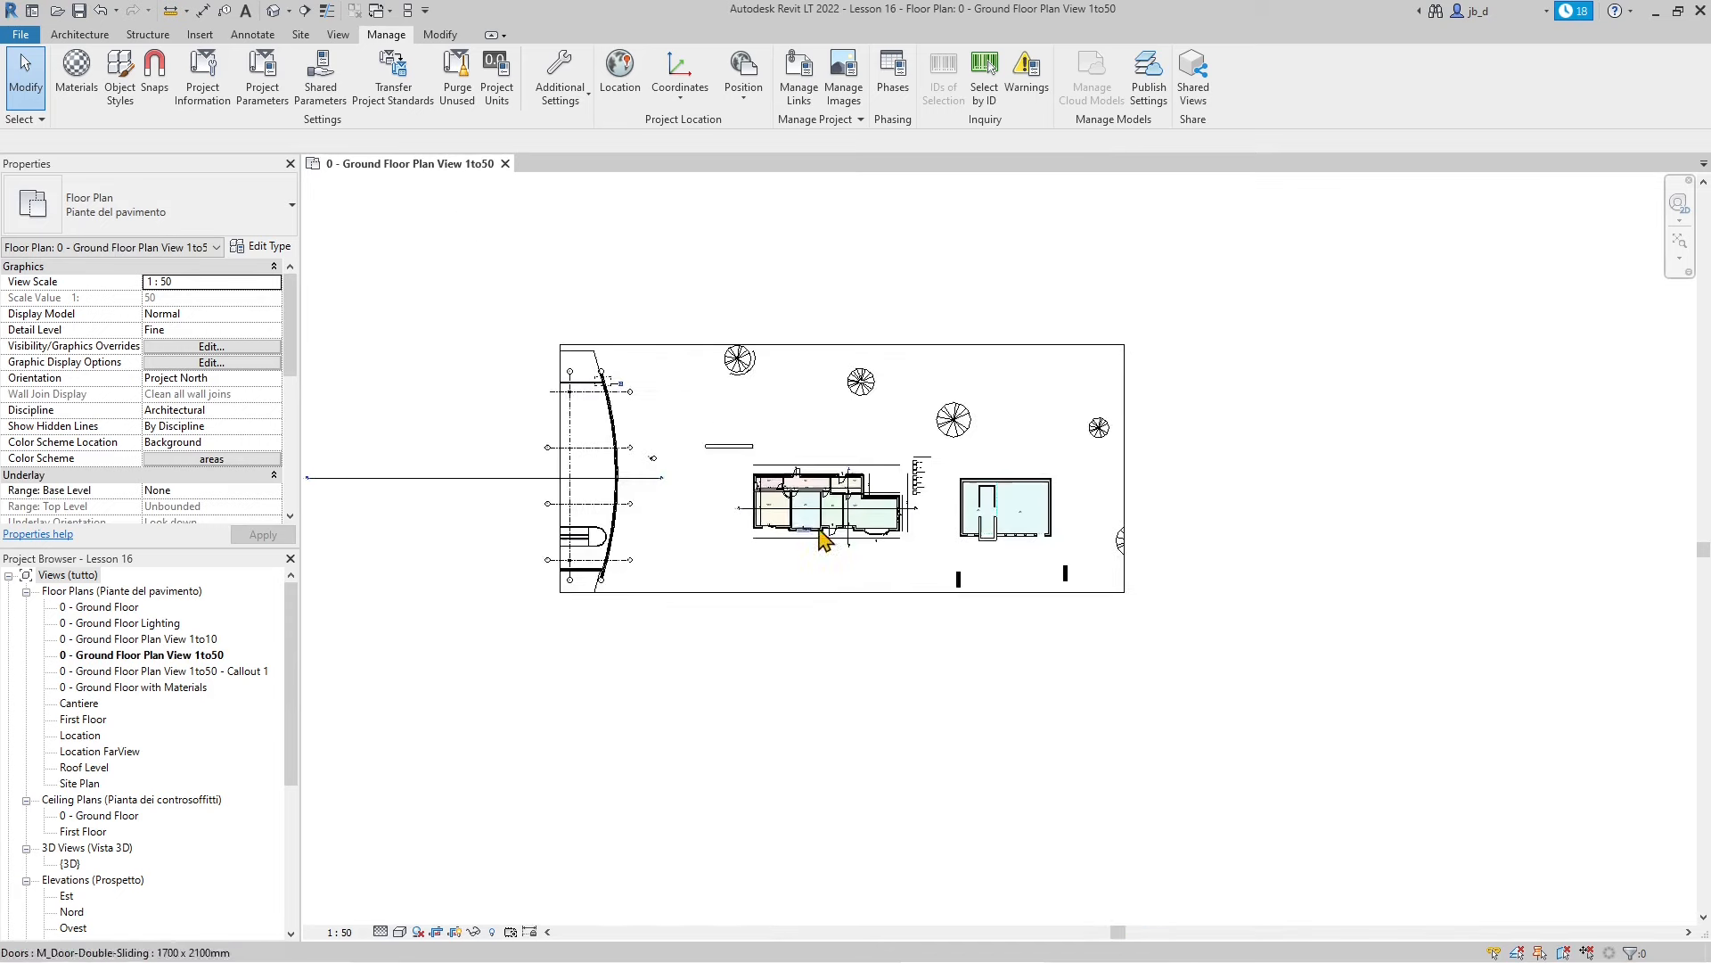
pyautogui.scroll(5, 825, 539)
pyautogui.scroll(3, 856, 535)
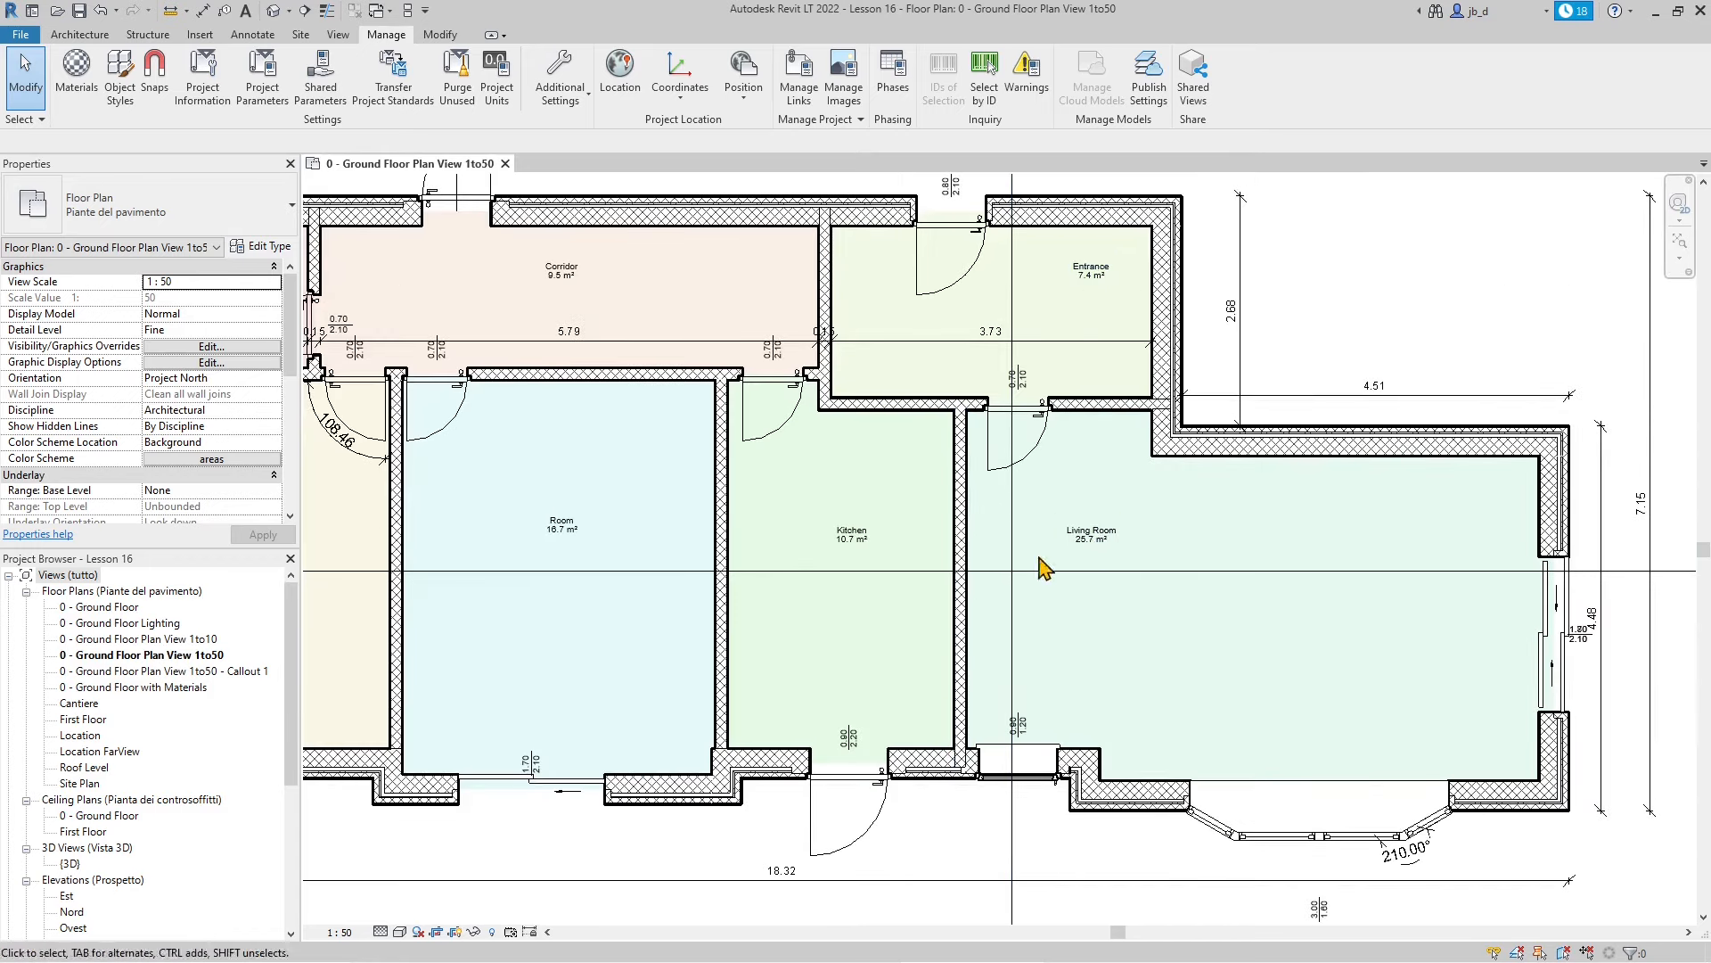
pyautogui.scroll(-6, 1032, 592)
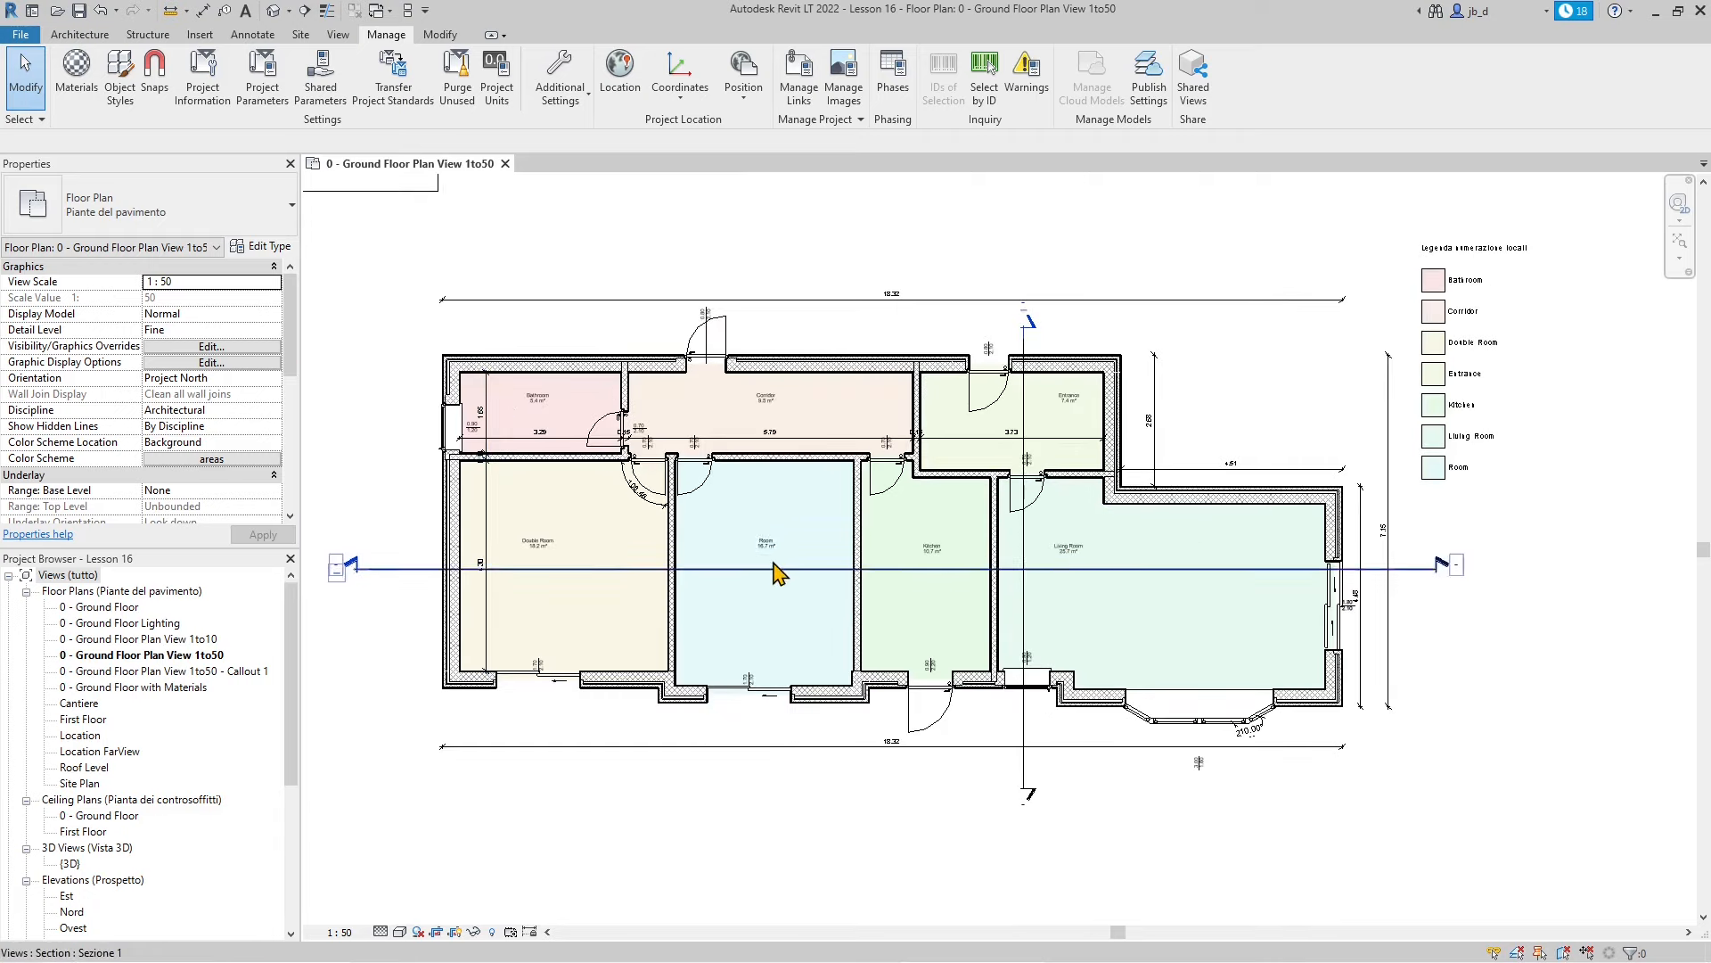
pyautogui.scroll(3, 779, 573)
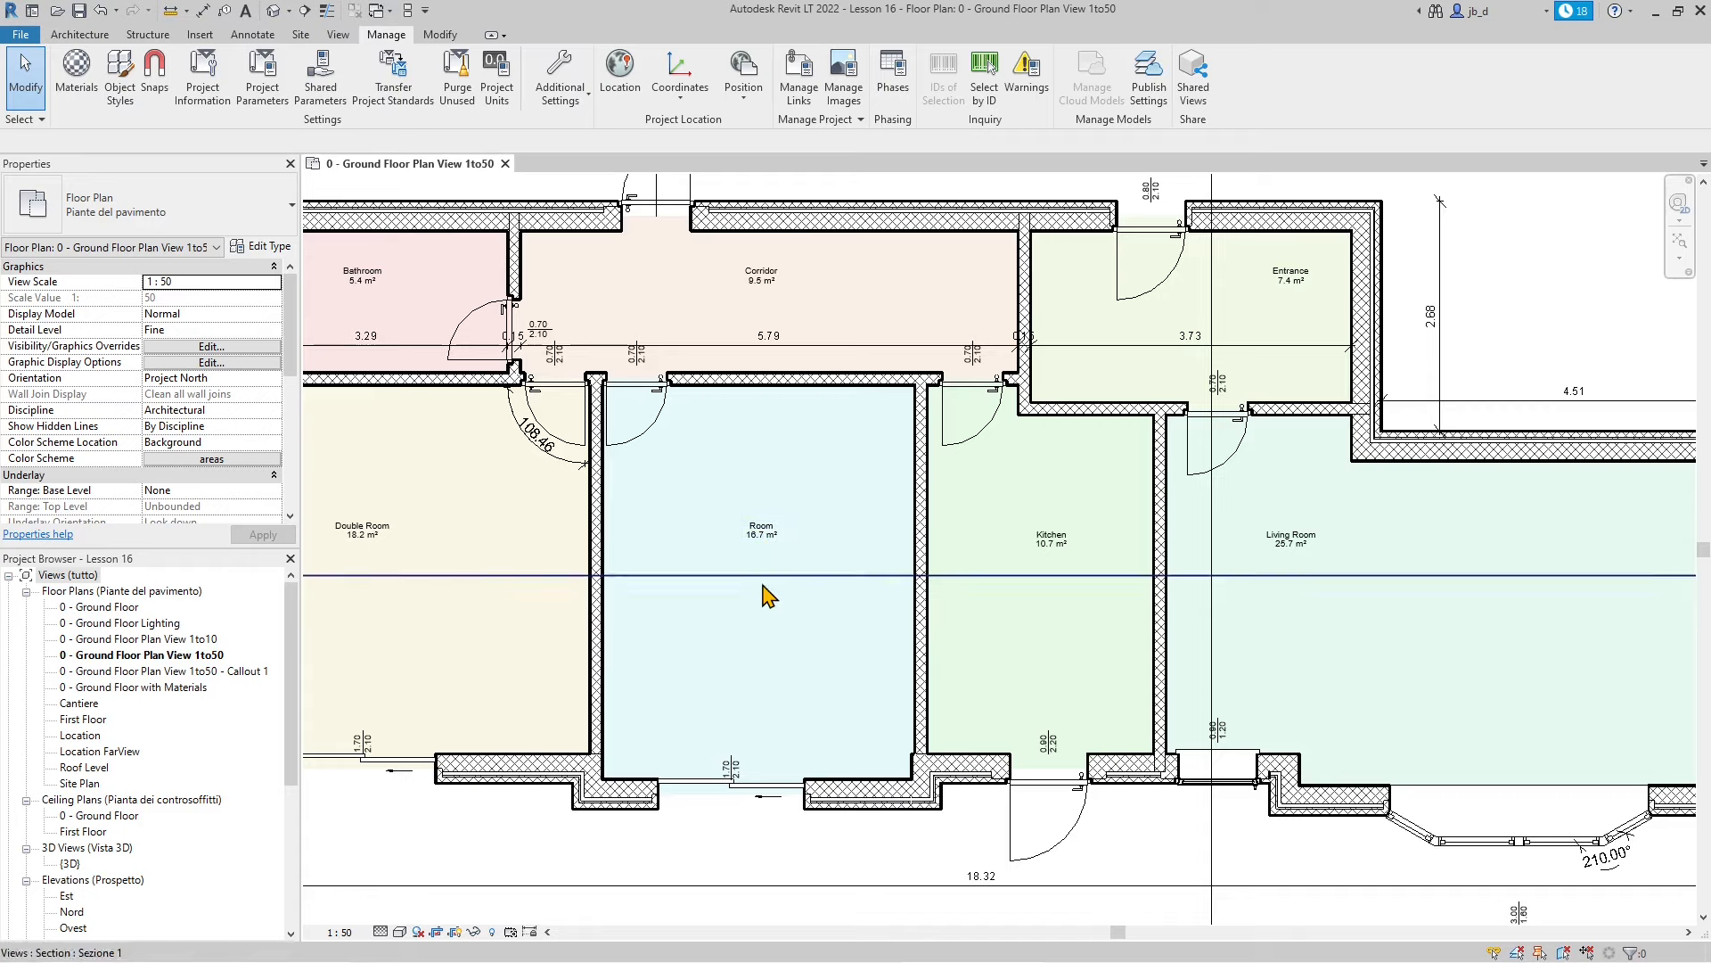
pyautogui.scroll(2, 1078, 628)
pyautogui.scroll(-3, 927, 615)
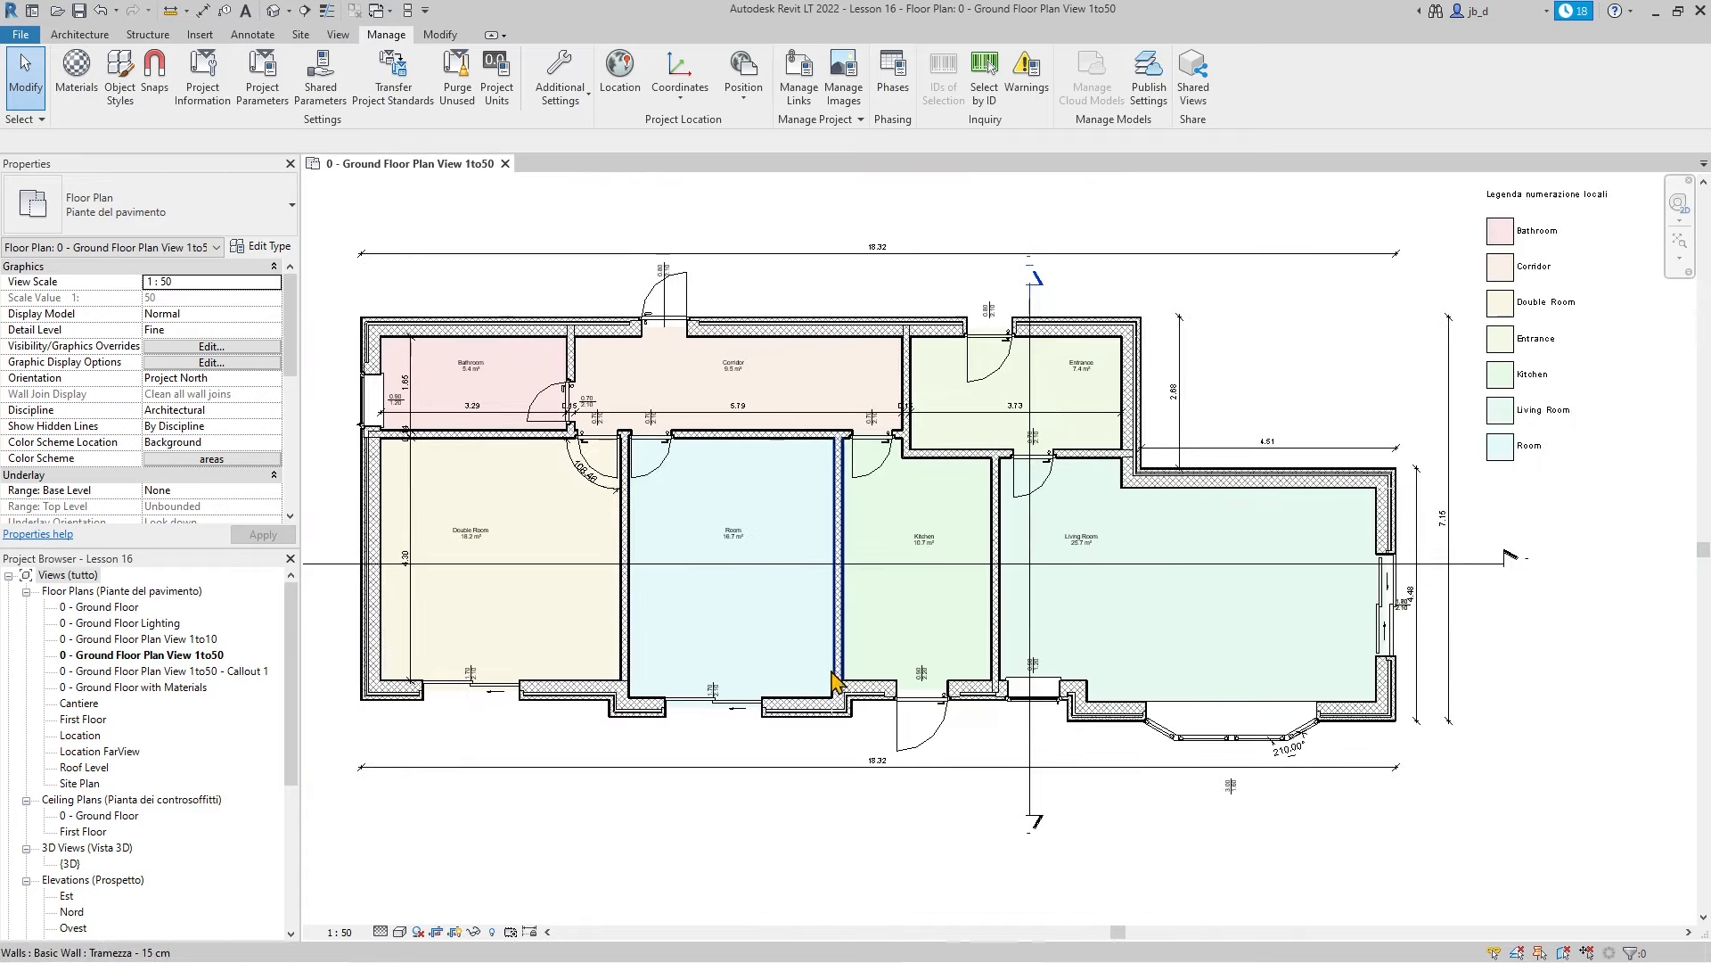
pyautogui.scroll(1, 991, 757)
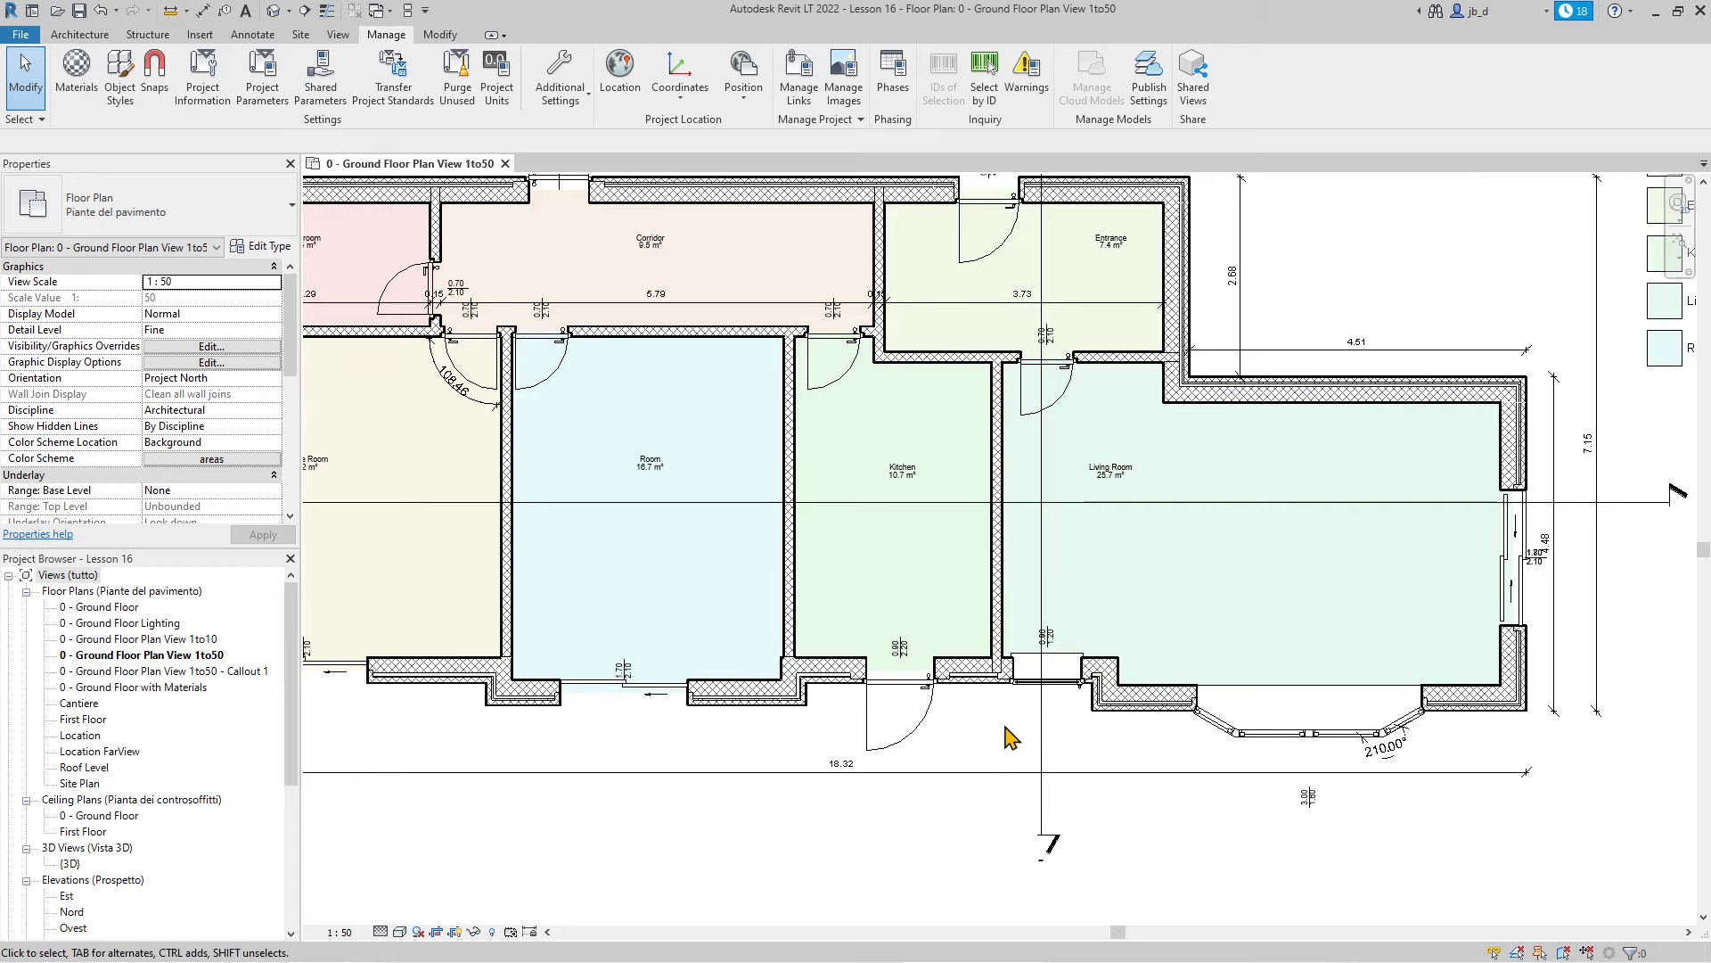
pyautogui.scroll(1, 1010, 738)
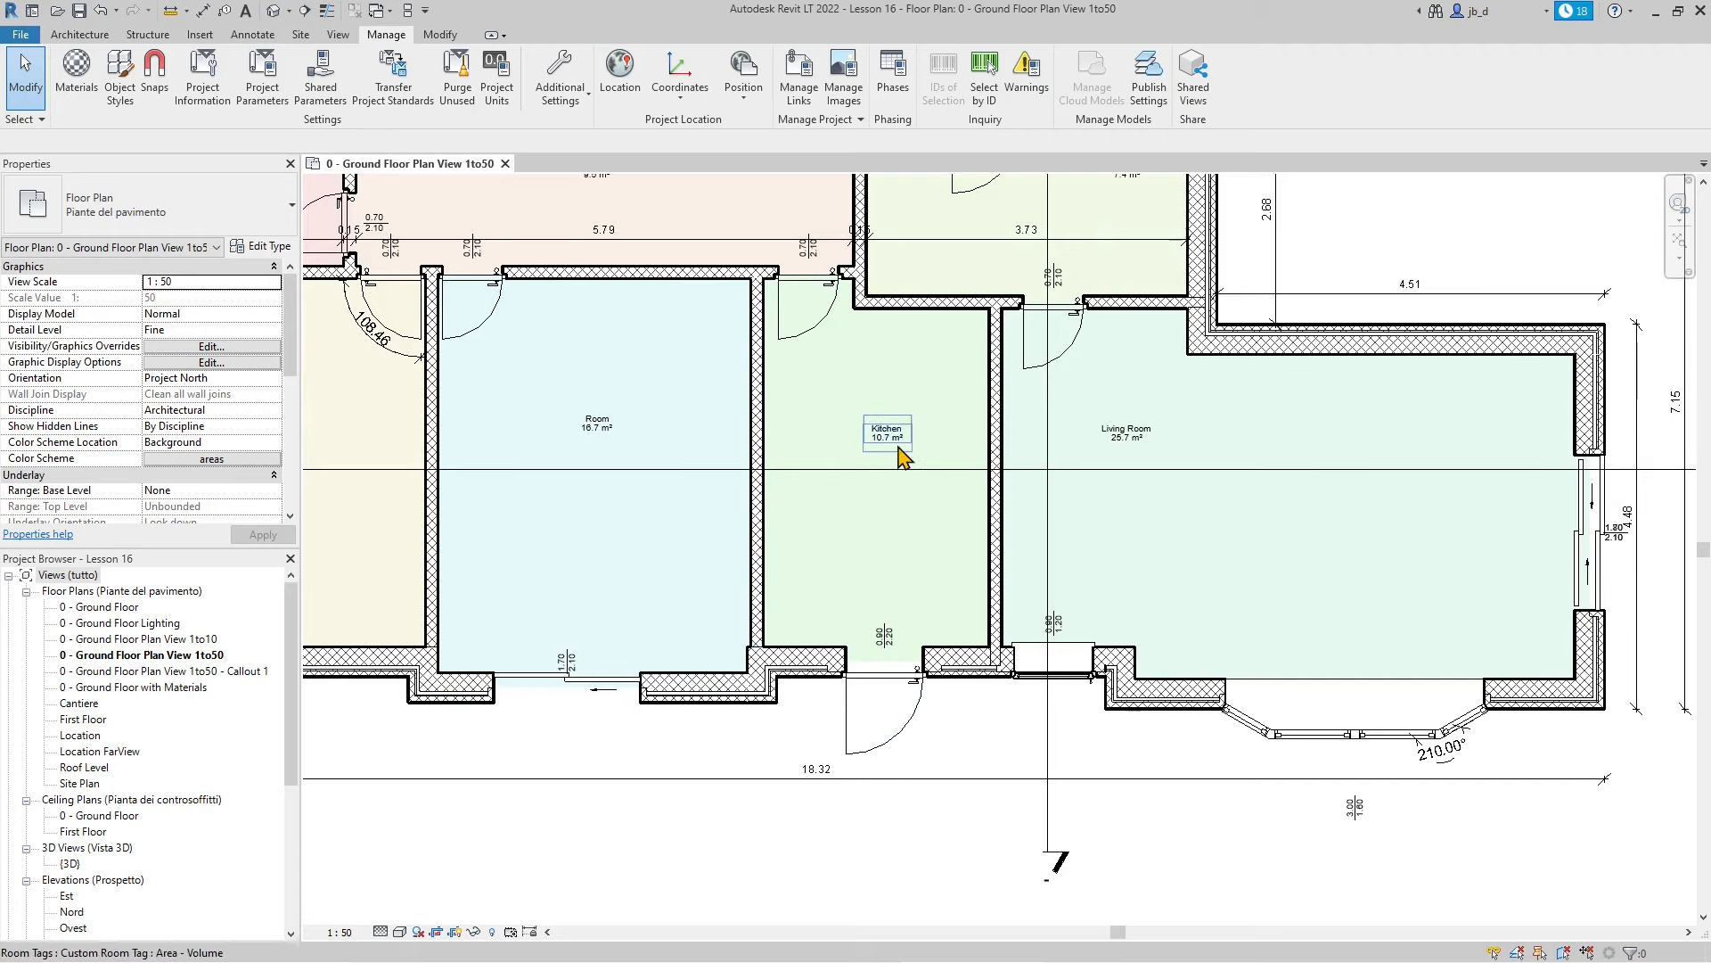
pyautogui.scroll(1, 878, 495)
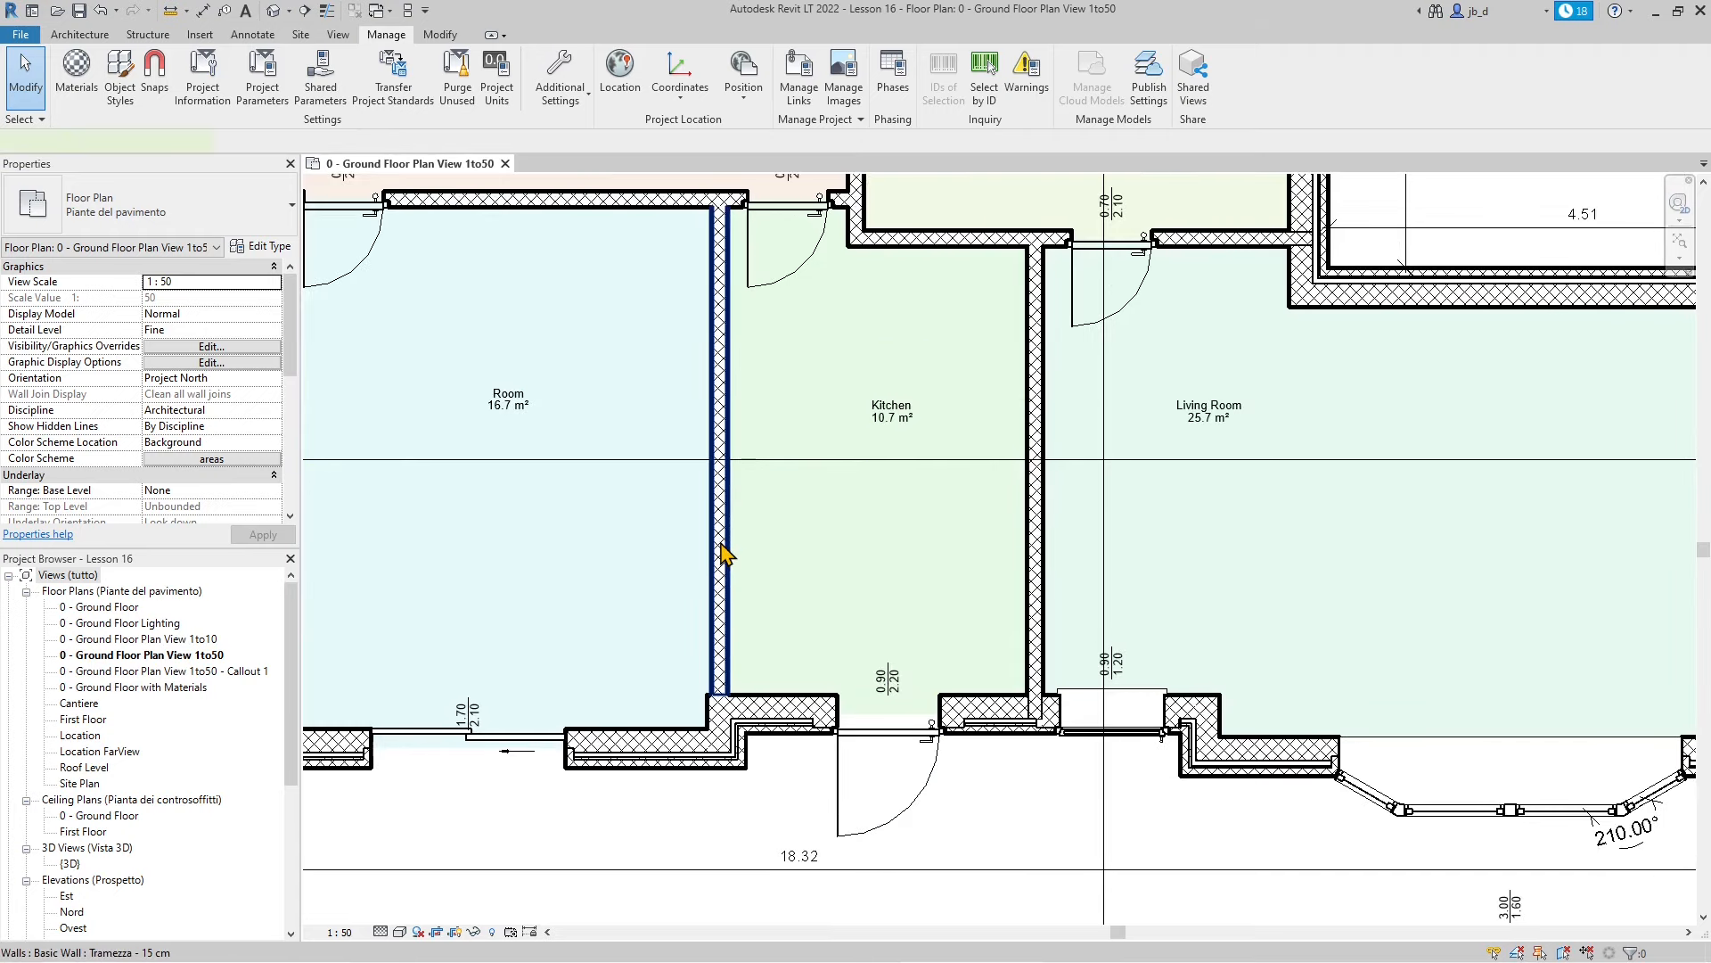
# Nudge the Room/Kitchen wall with the arrow keys to enlarge the Kitchen
pyautogui.click(721, 548)
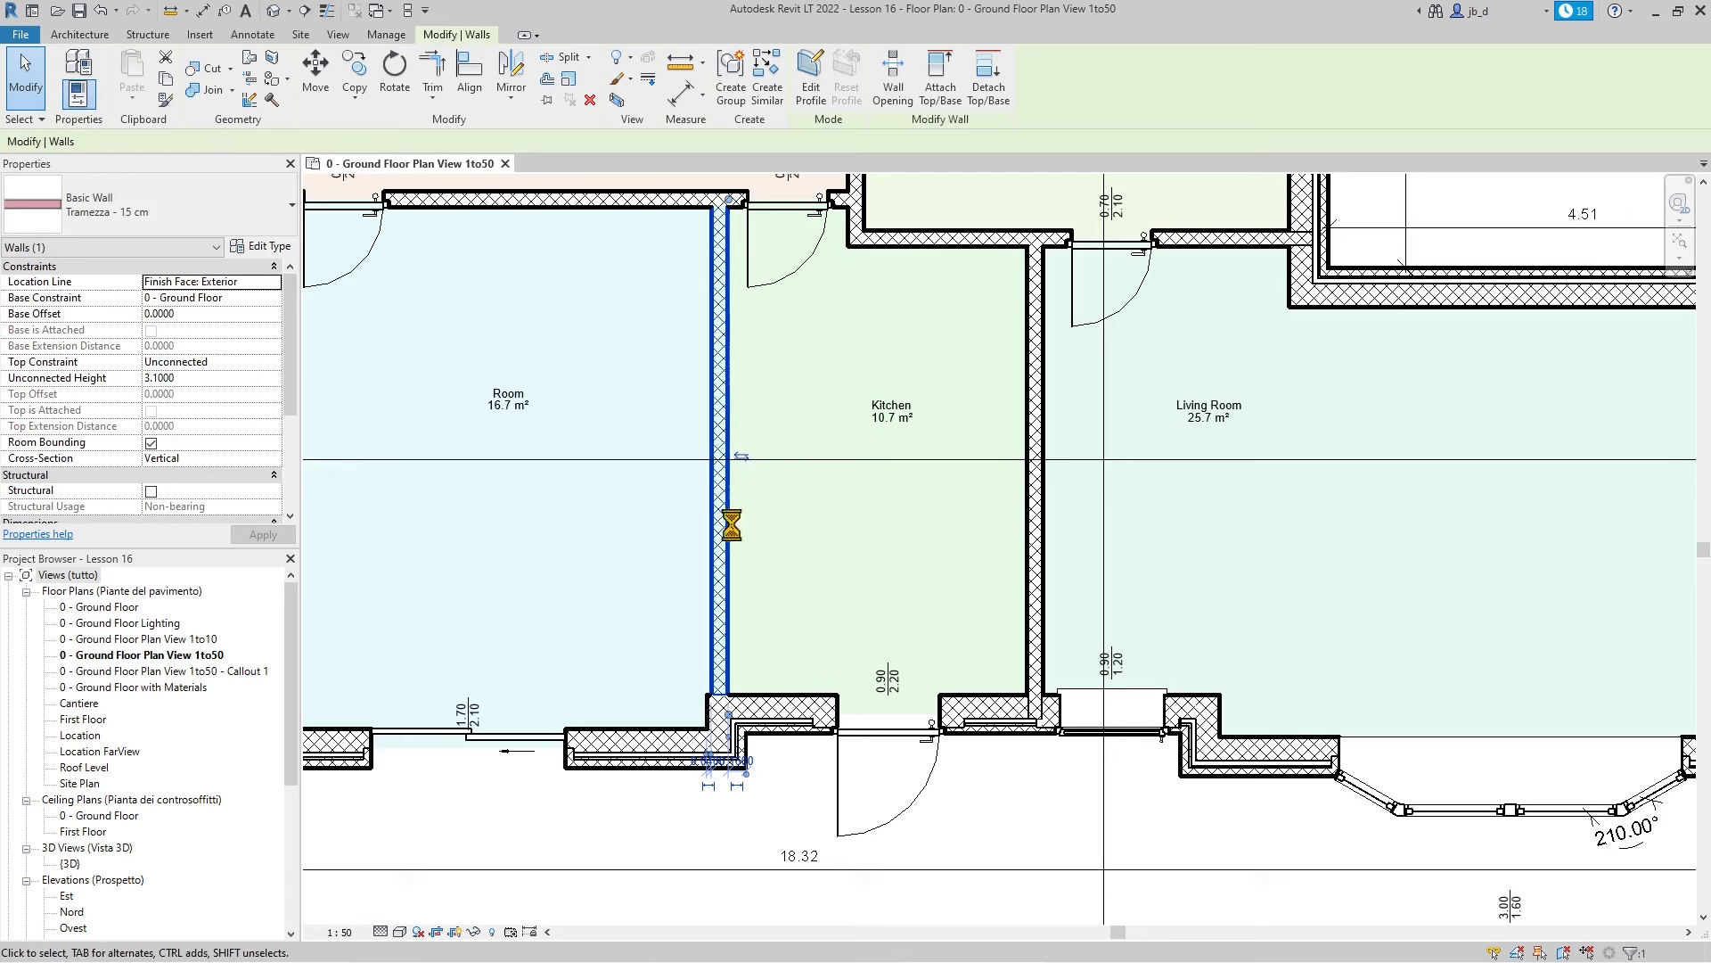
pyautogui.press('Right')
pyautogui.press('Right')
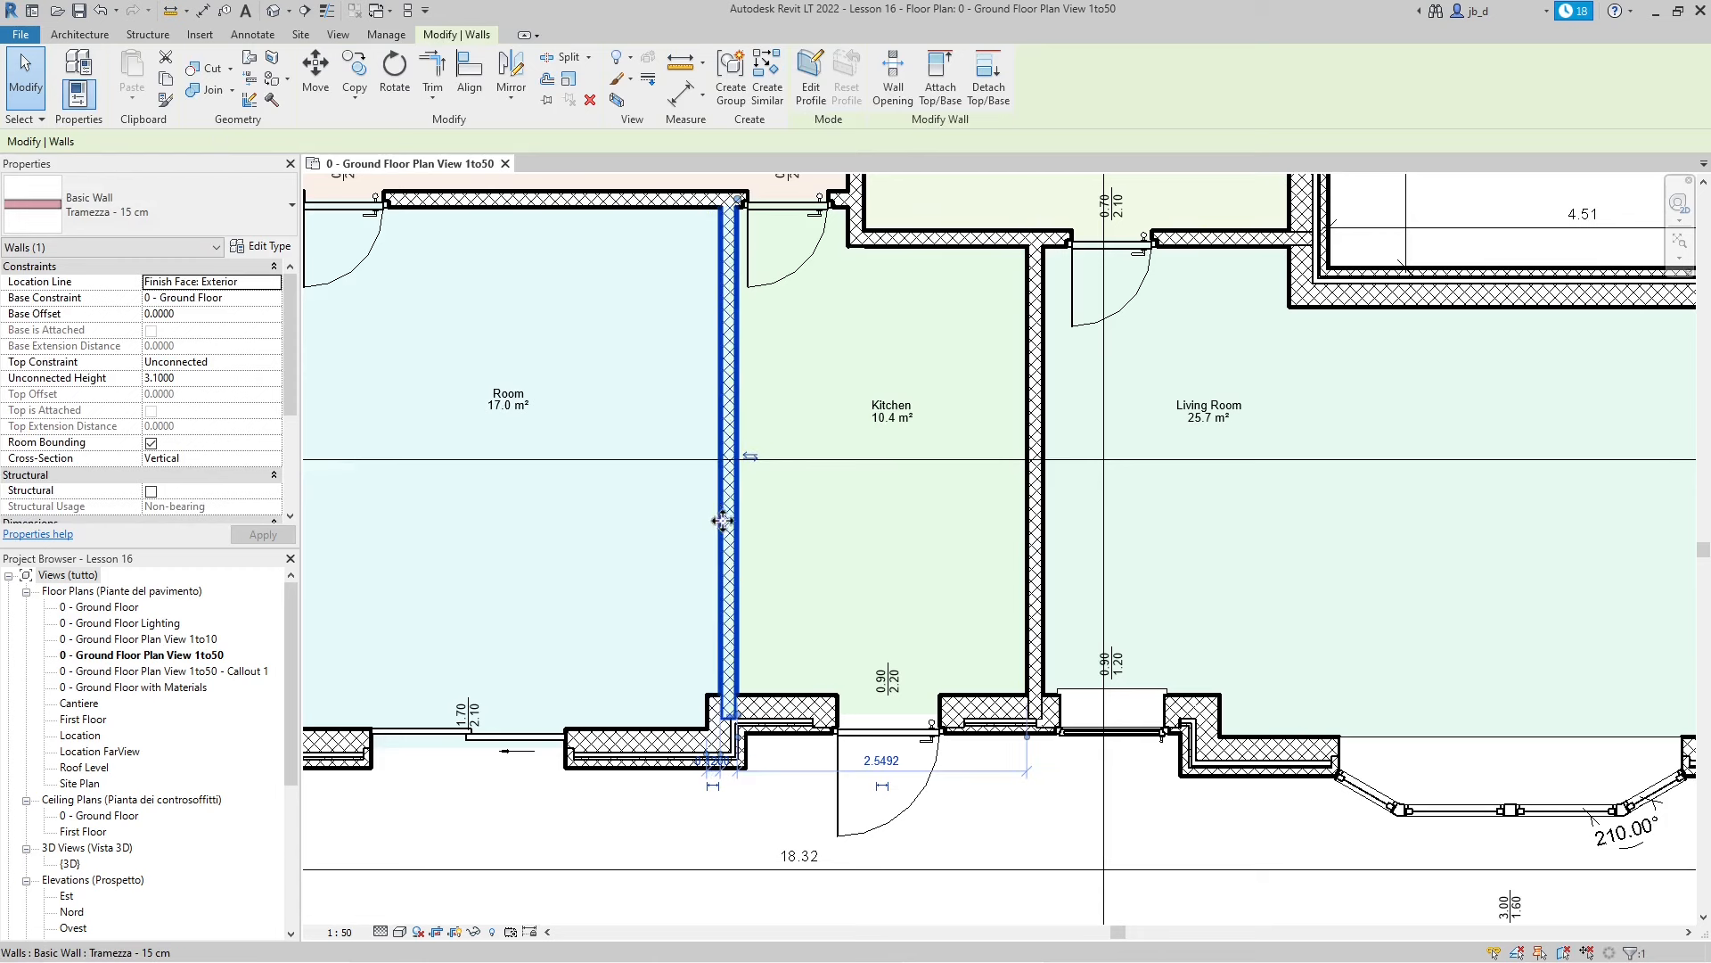
pyautogui.press('Right')
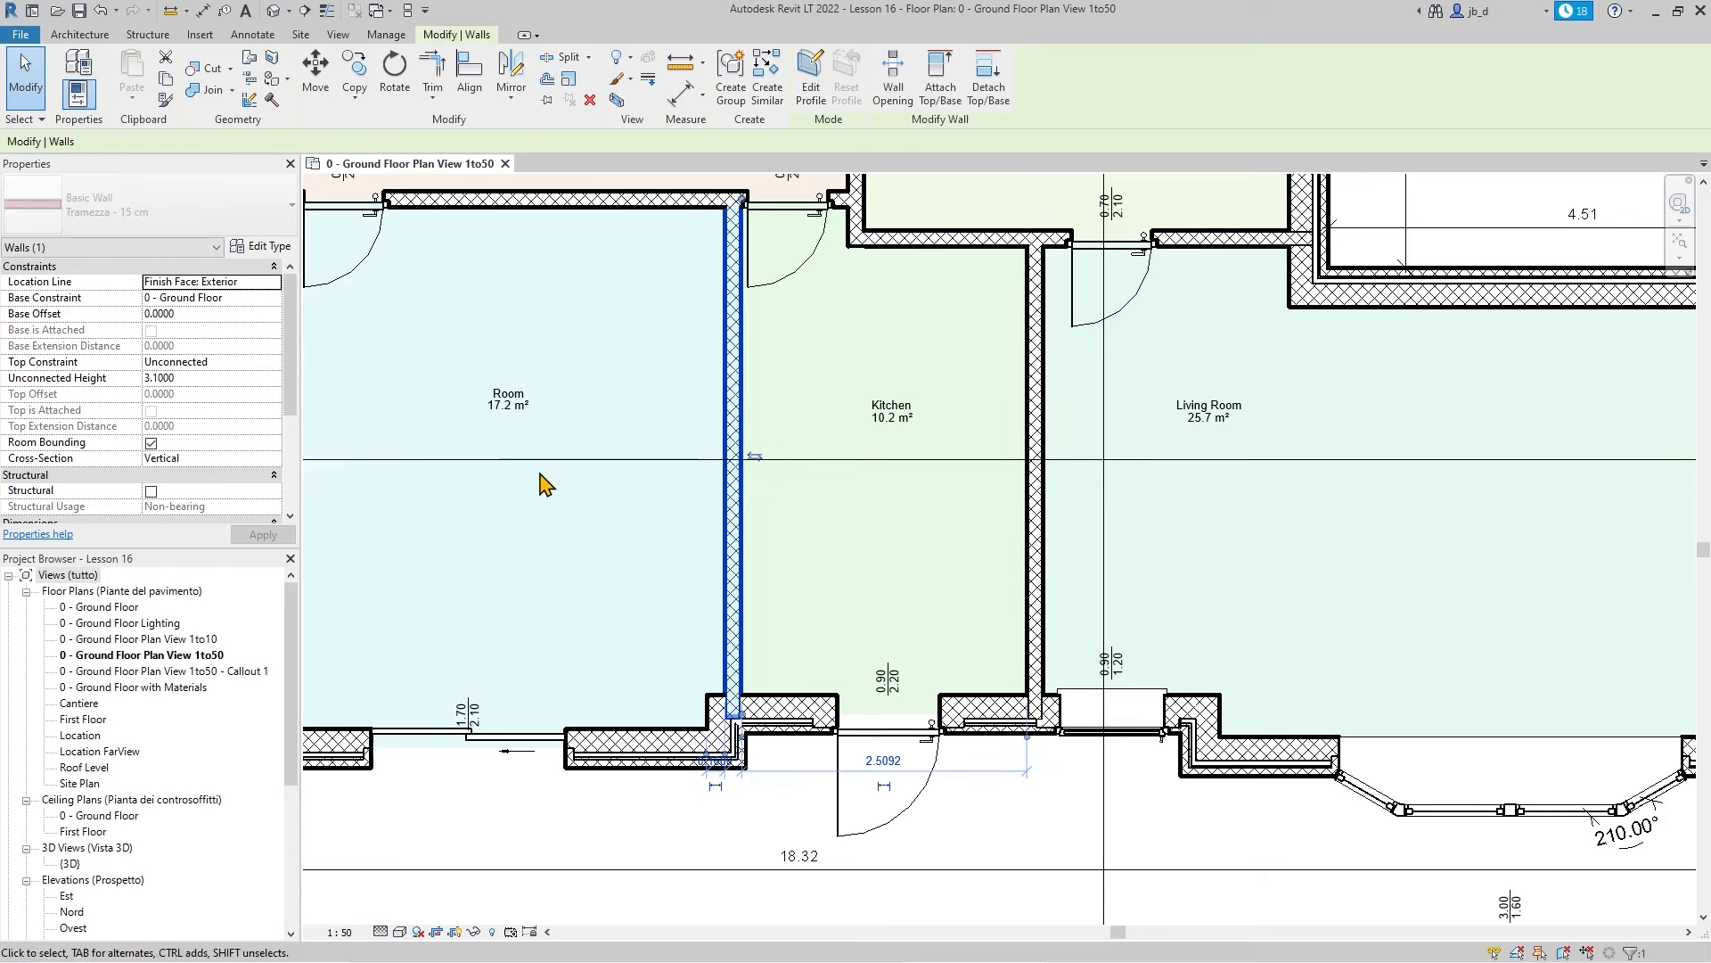
pyautogui.press('Left')
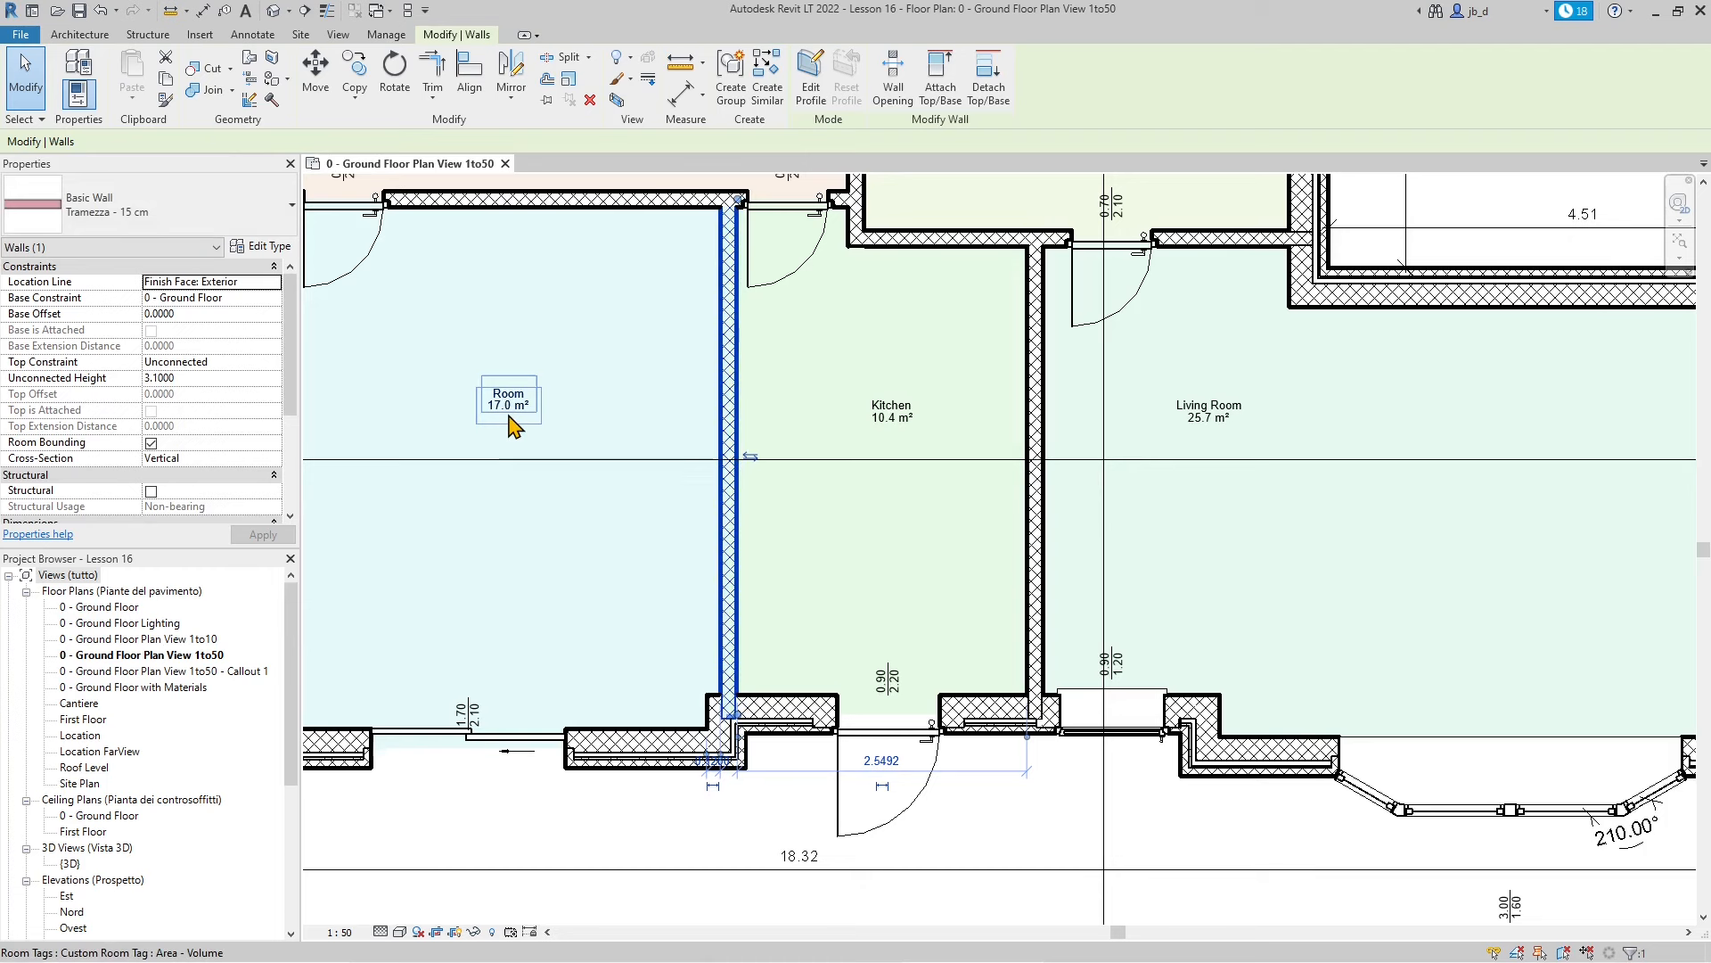
pyautogui.press('Left')
pyautogui.press('Left')
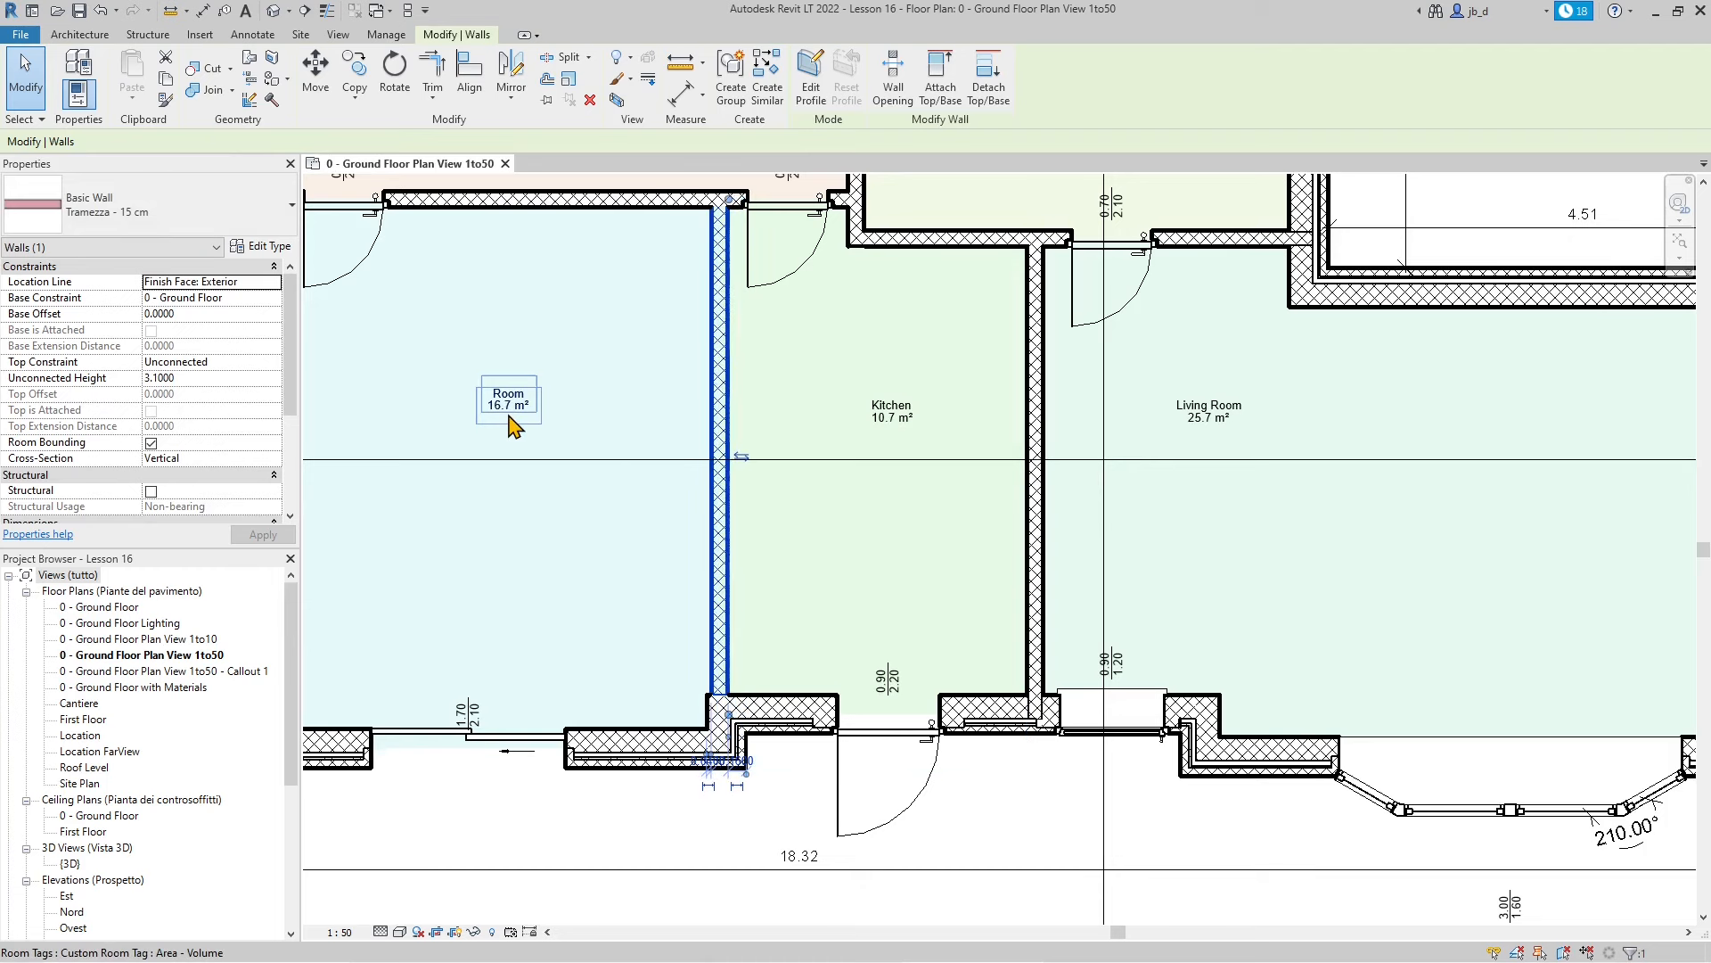
pyautogui.press('Left')
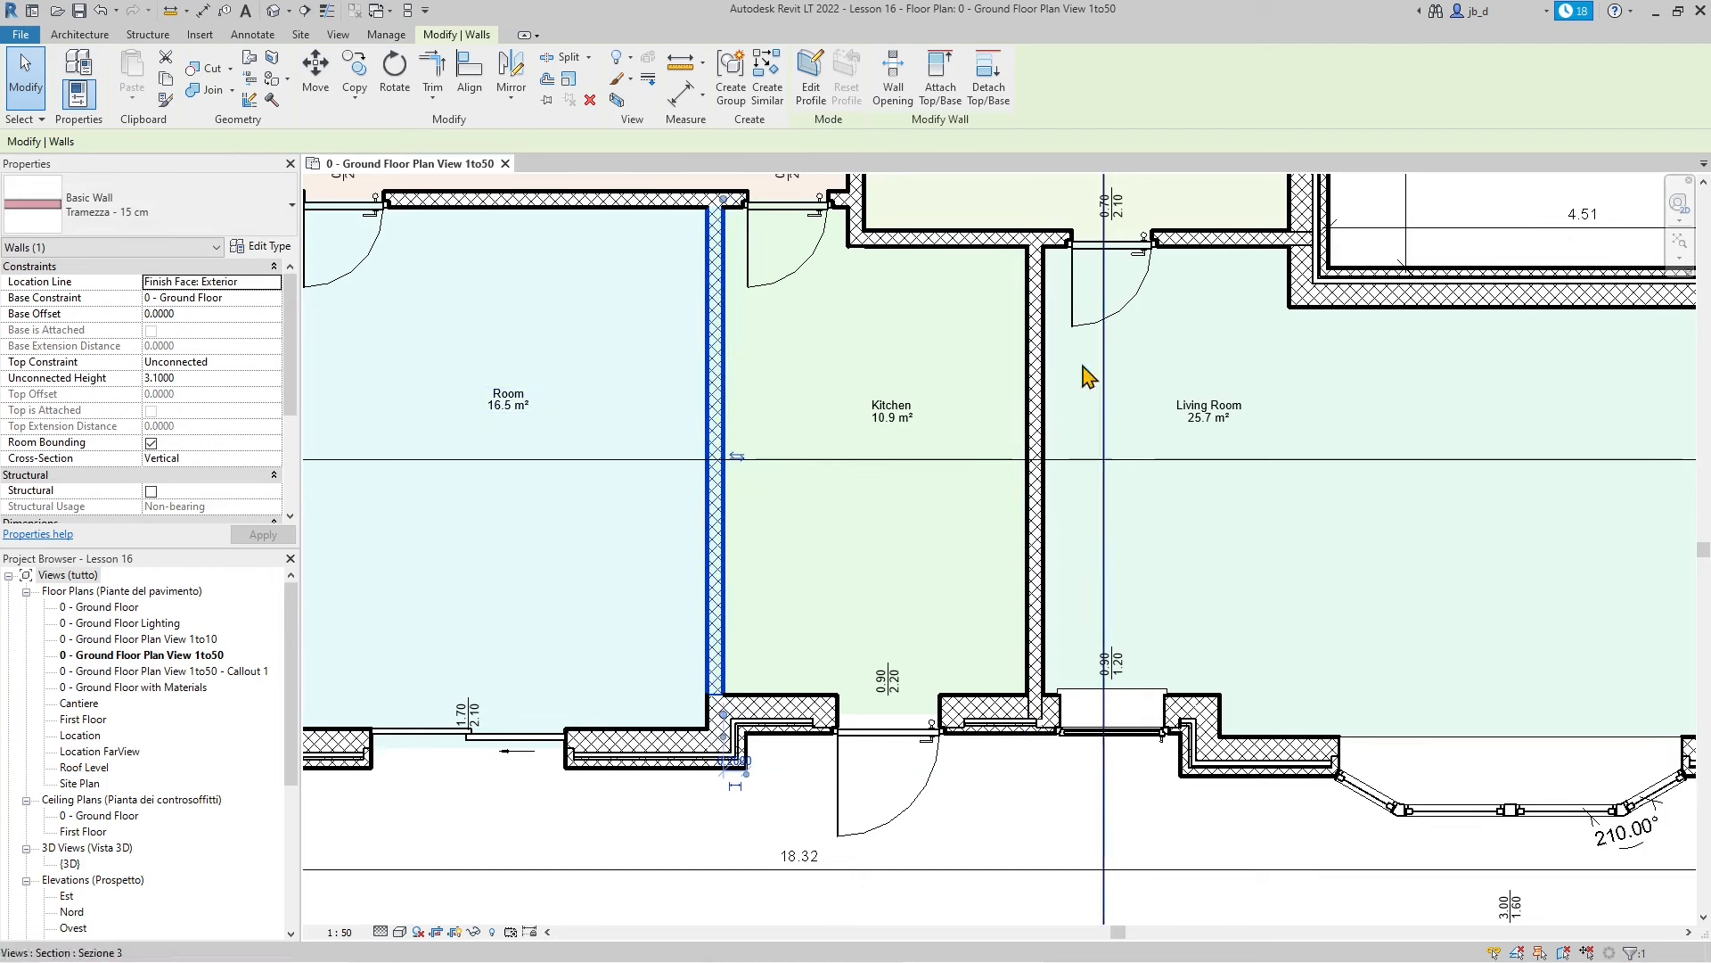
pyautogui.click(1176, 568)
# Shift the Room/Kitchen wall back one nudge so Room returns to 16.7 m²
pyautogui.click(716, 338)
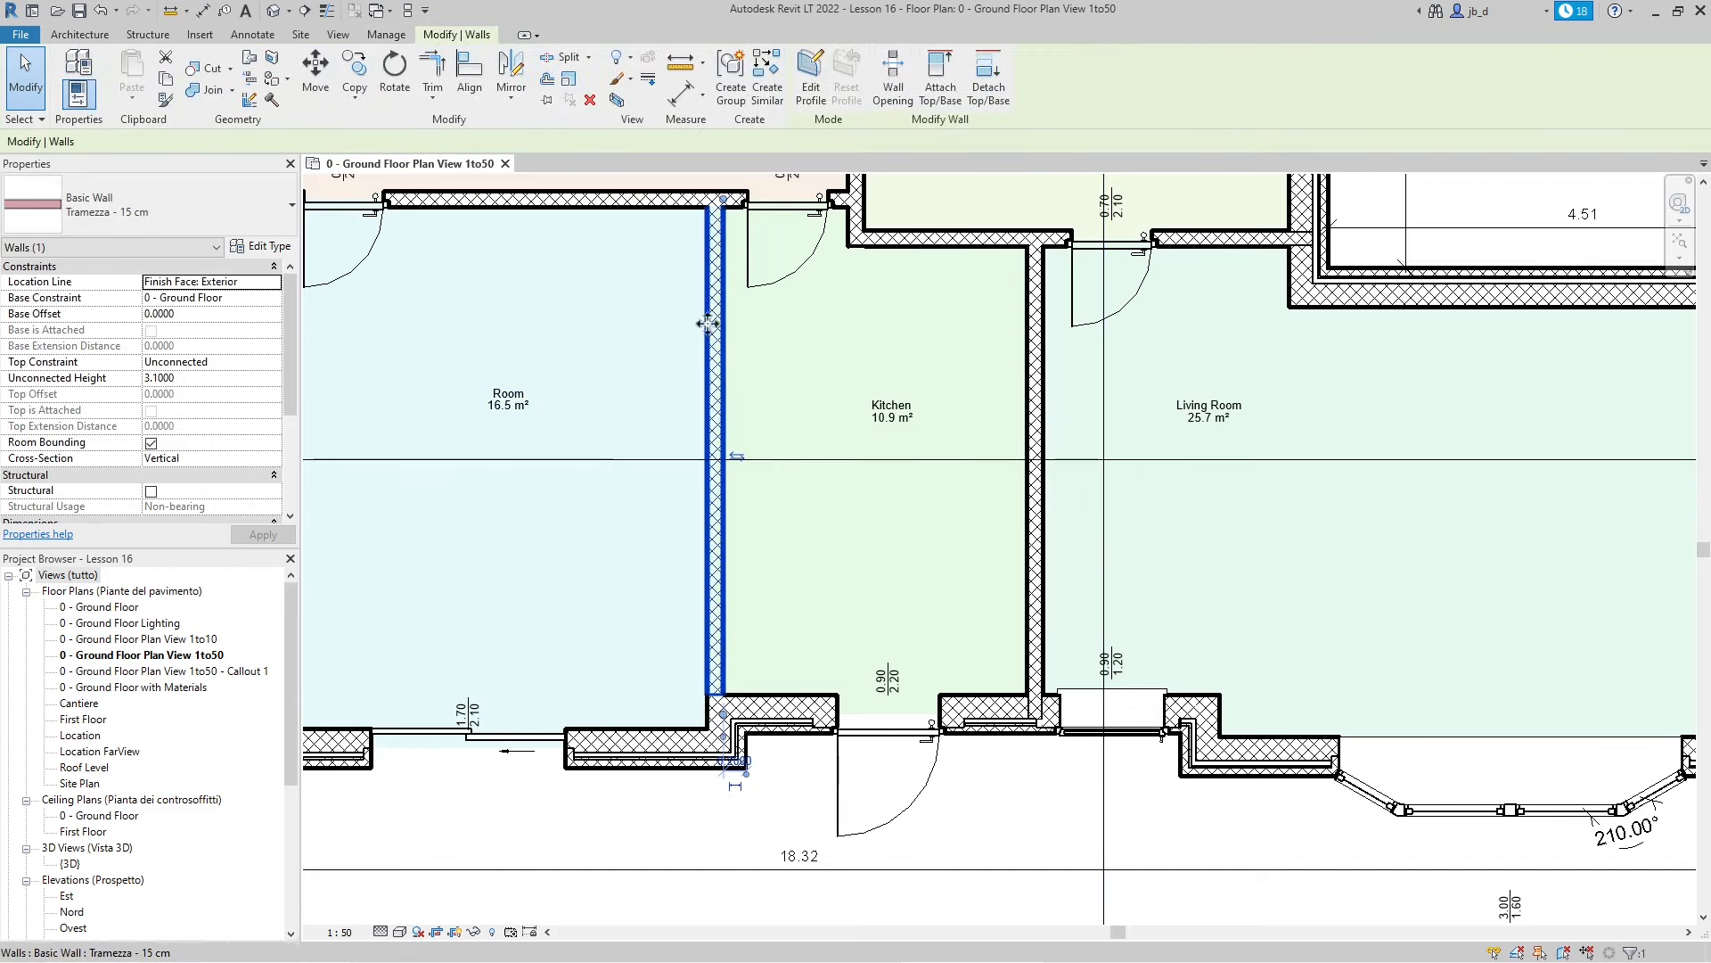
pyautogui.click(792, 403)
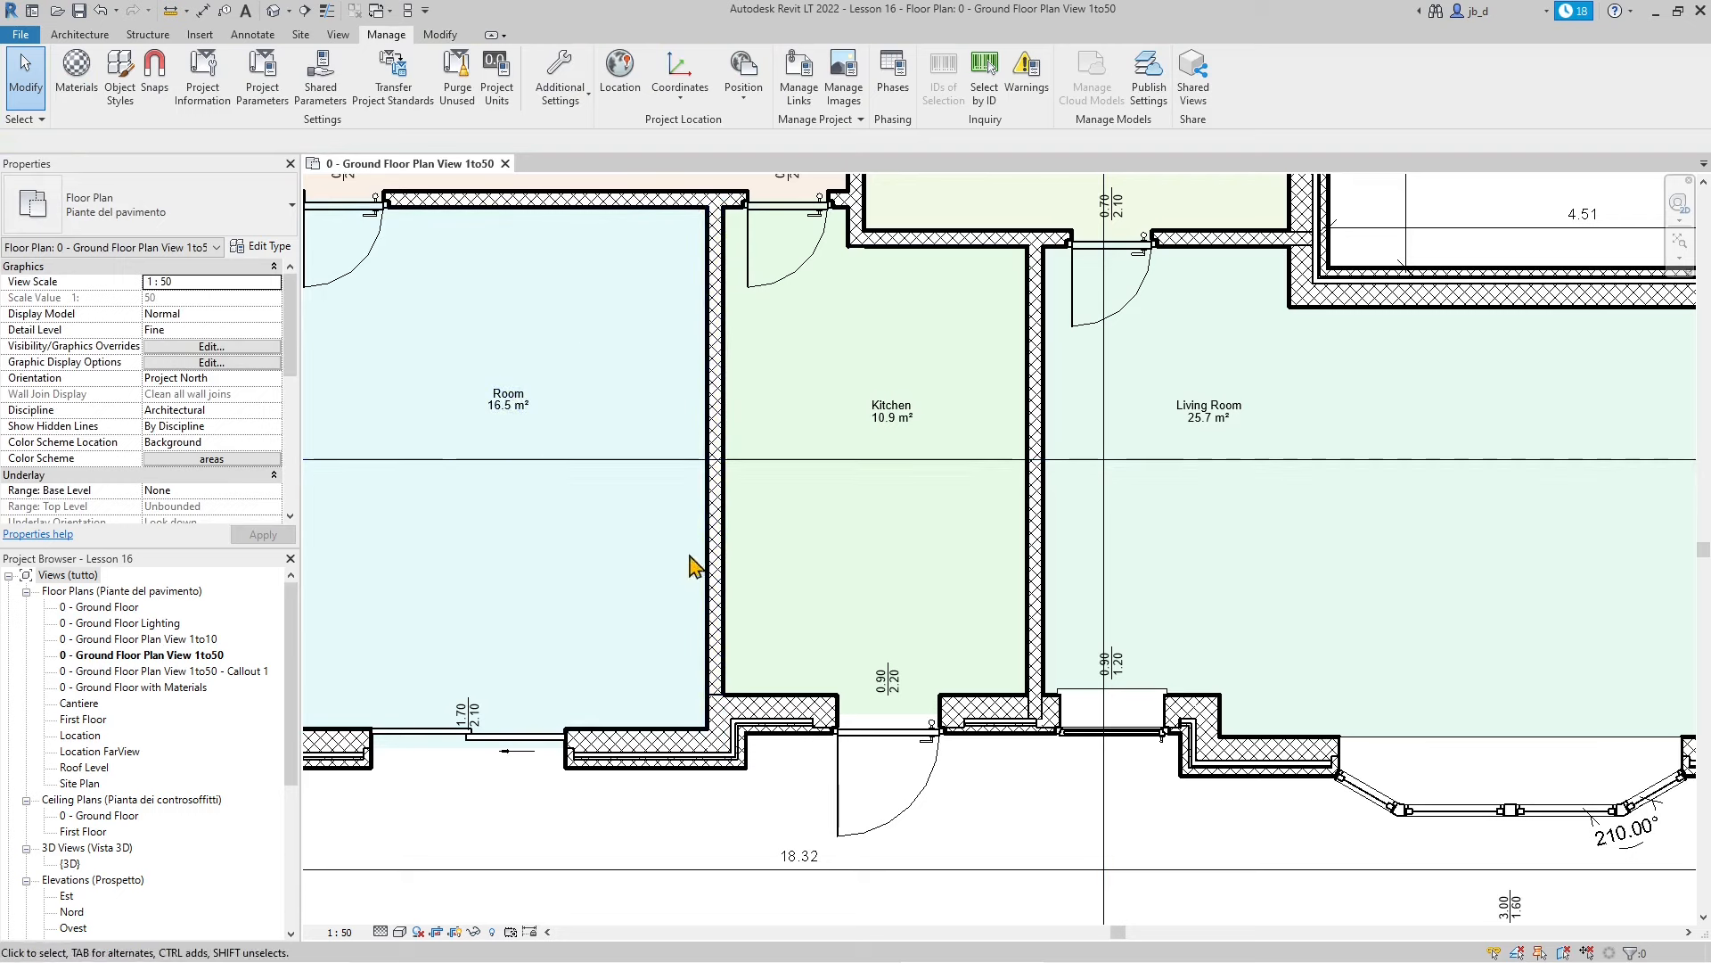
pyautogui.scroll(-2, 696, 562)
pyautogui.click(714, 421)
pyautogui.press('Right')
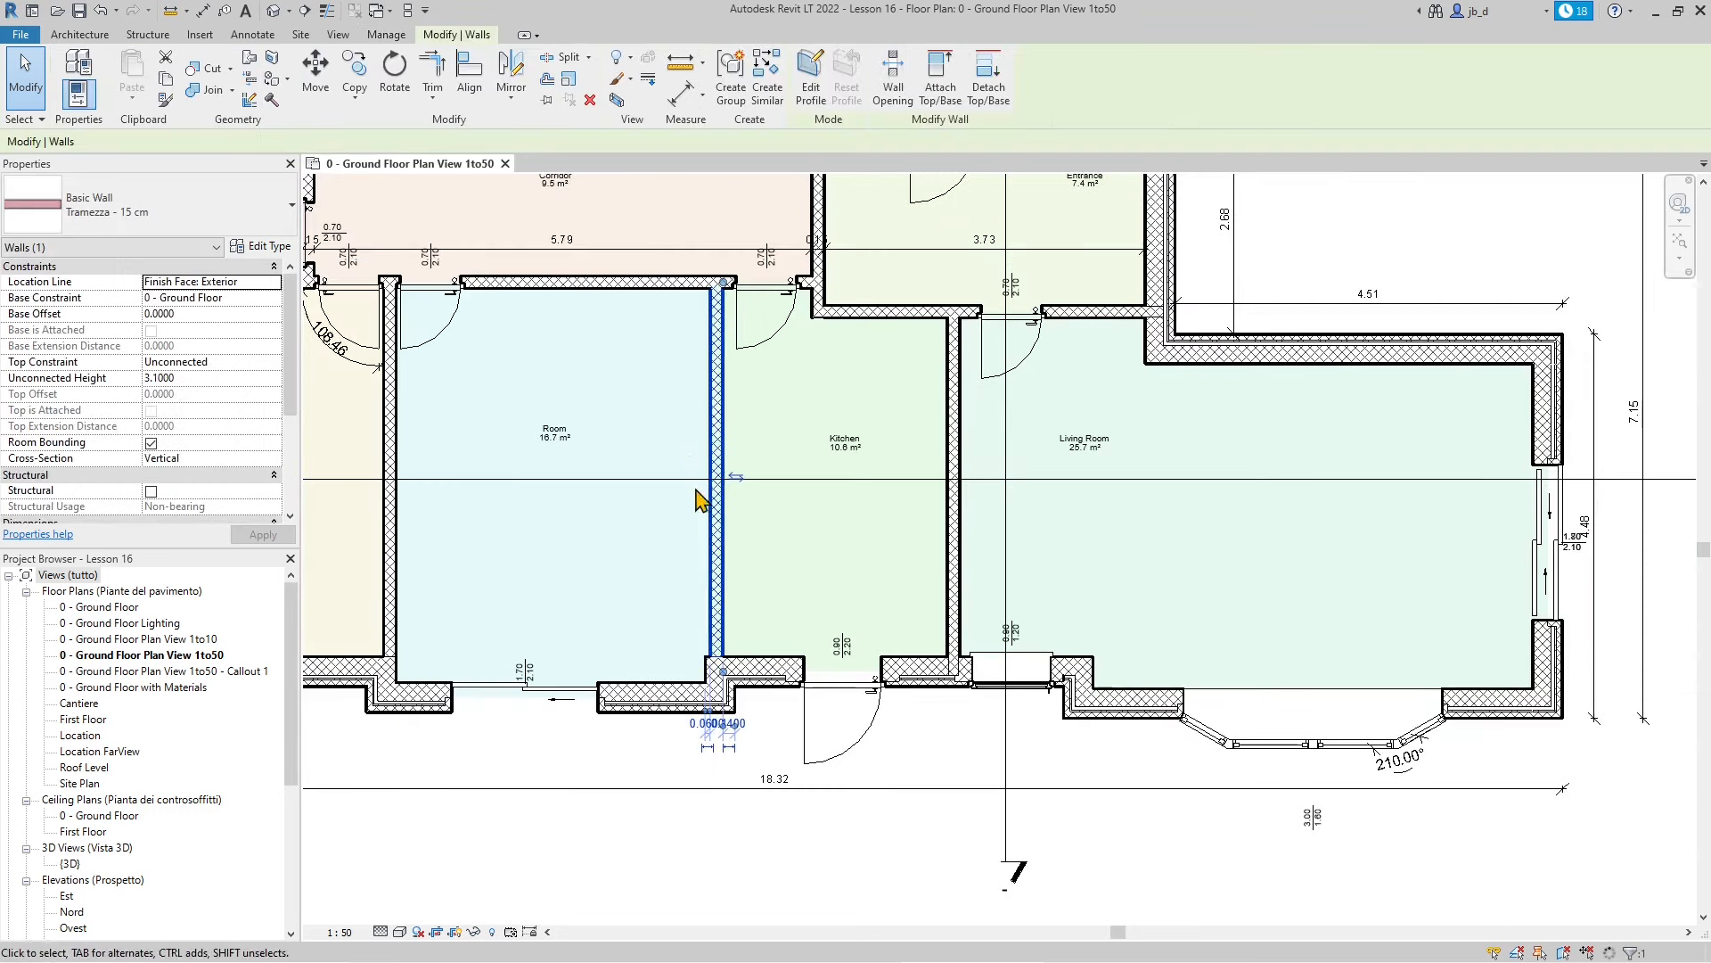
pyautogui.click(585, 806)
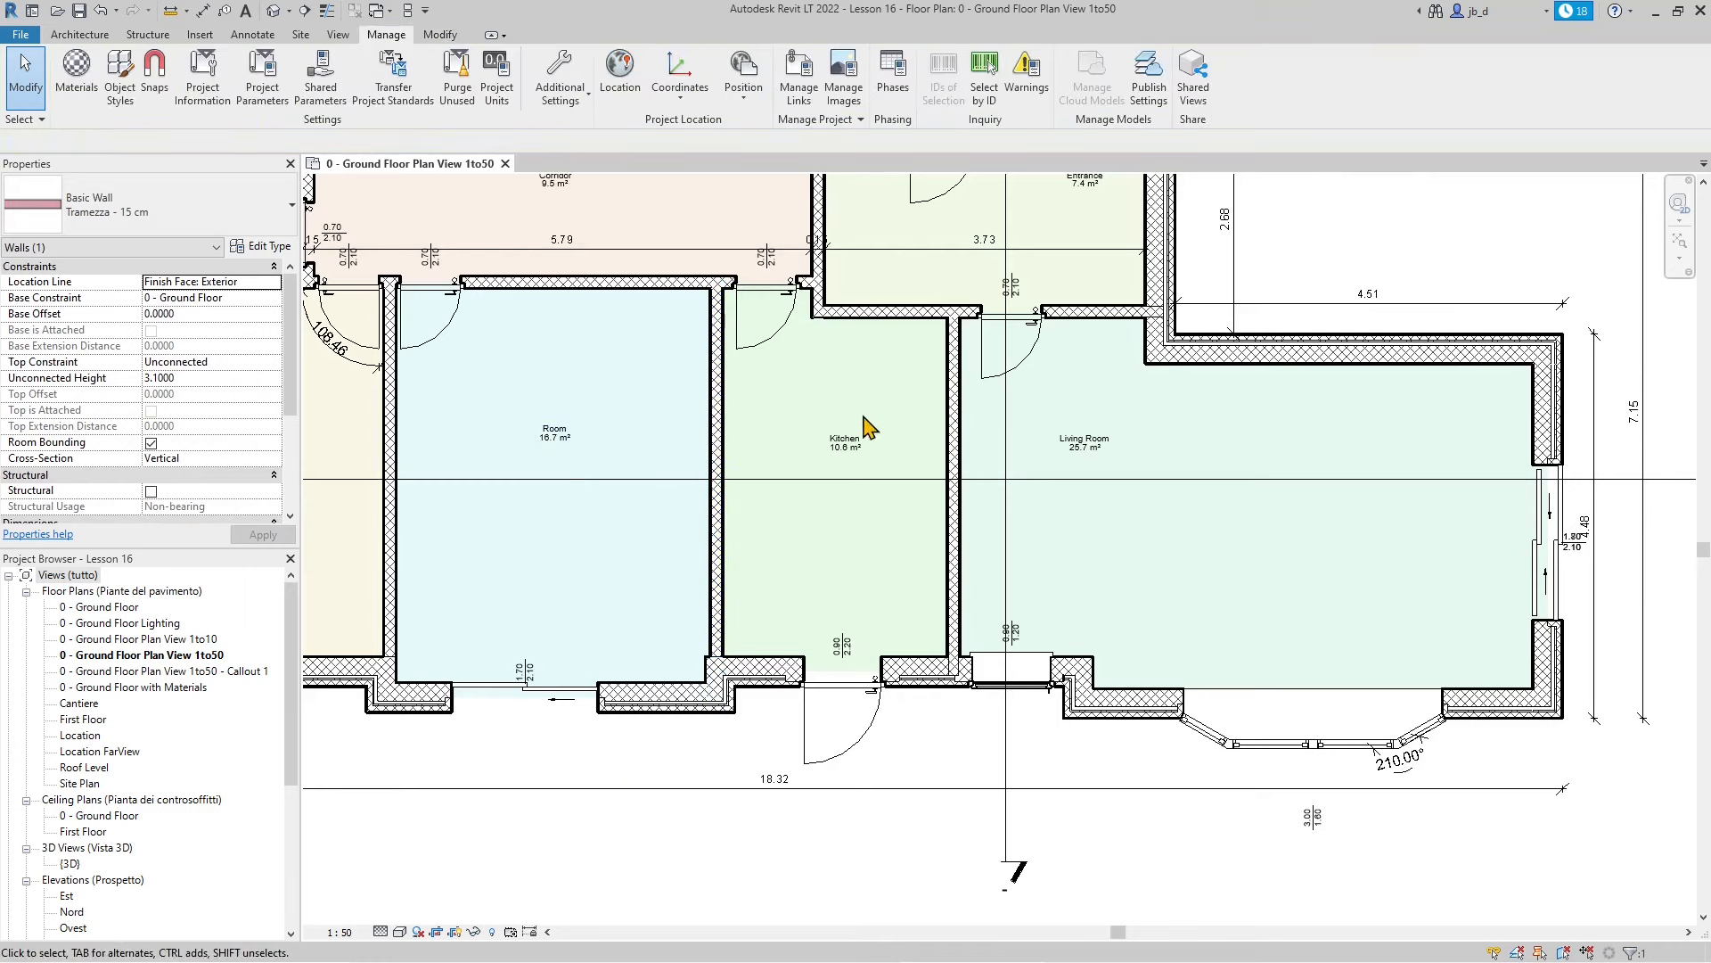
# Move the Kitchen/Living Room wall two nudges left, giving Kitchen 10.0 m² and Living Room 26.4 m²
pyautogui.scroll(1, 945, 588)
pyautogui.click(962, 582)
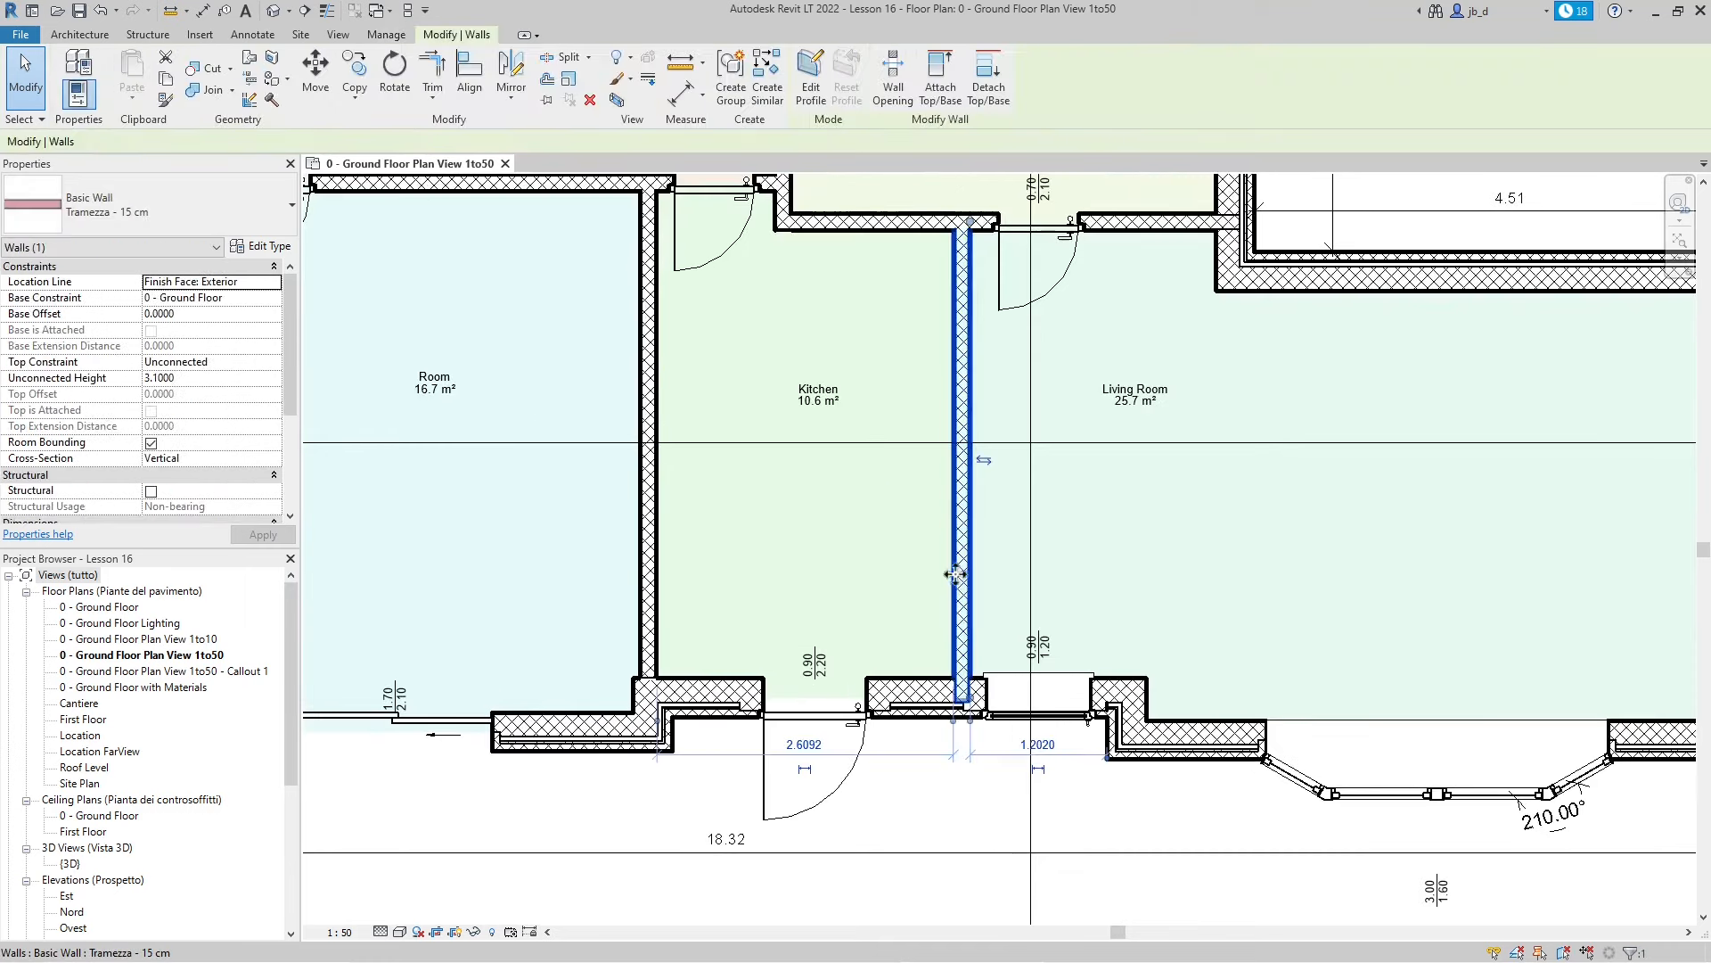
pyautogui.press('Left')
pyautogui.press('Left')
pyautogui.press('Left')
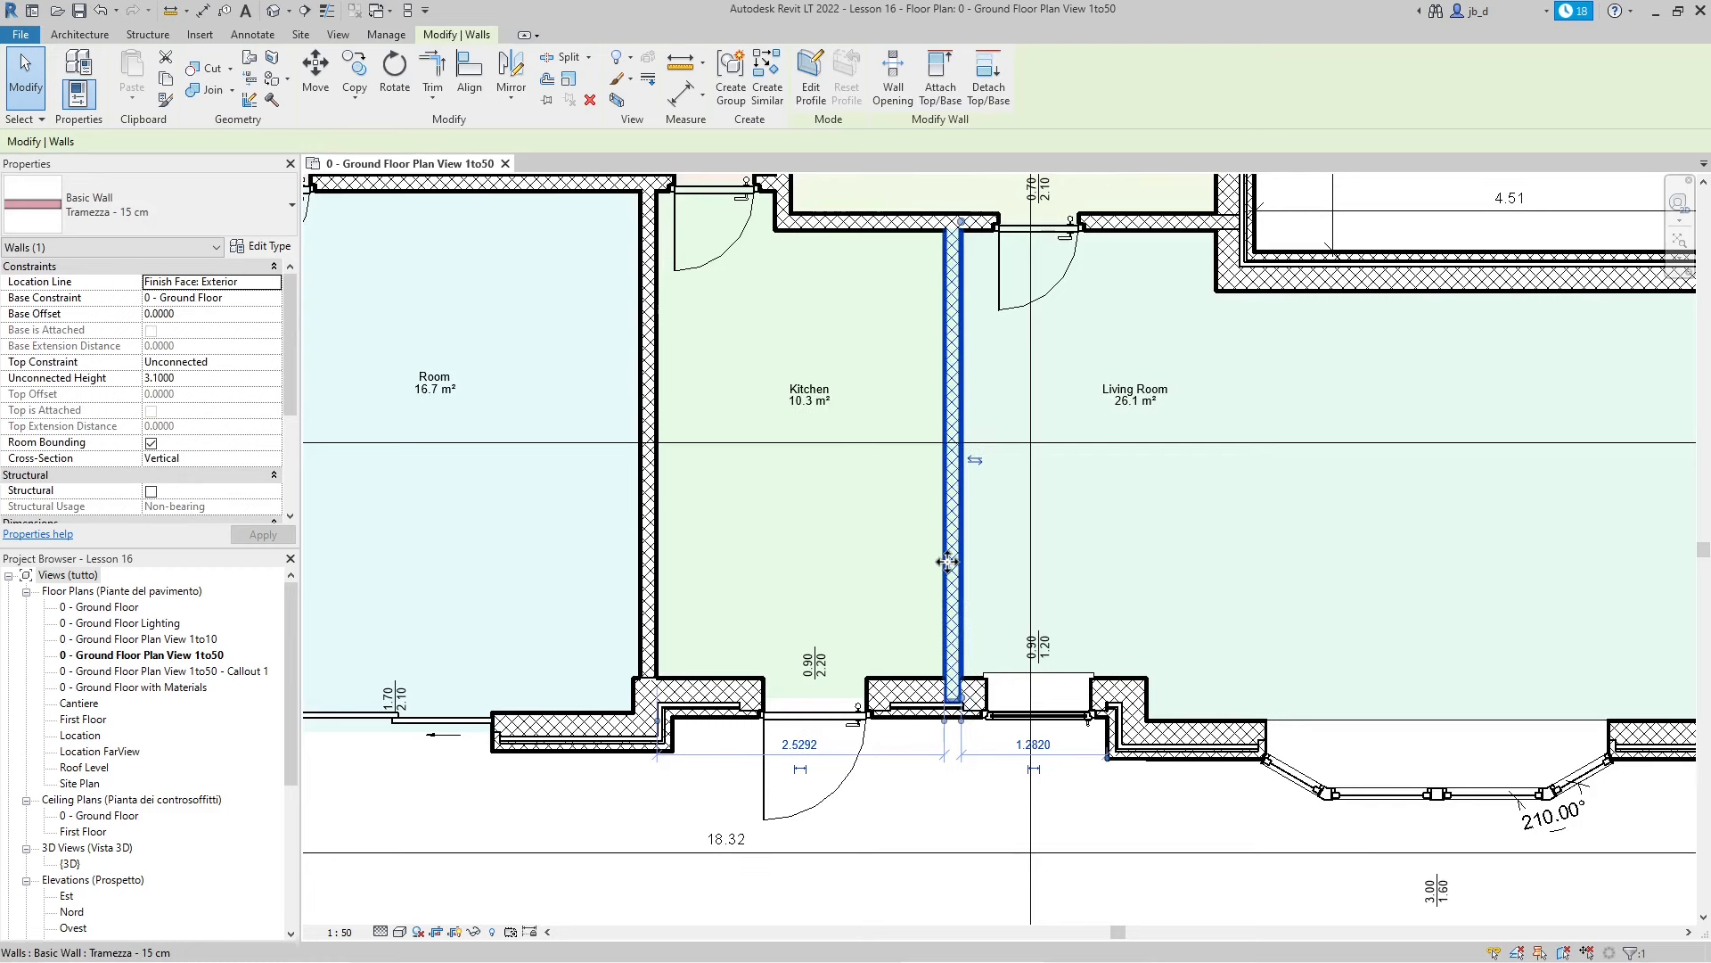
pyautogui.press('Left')
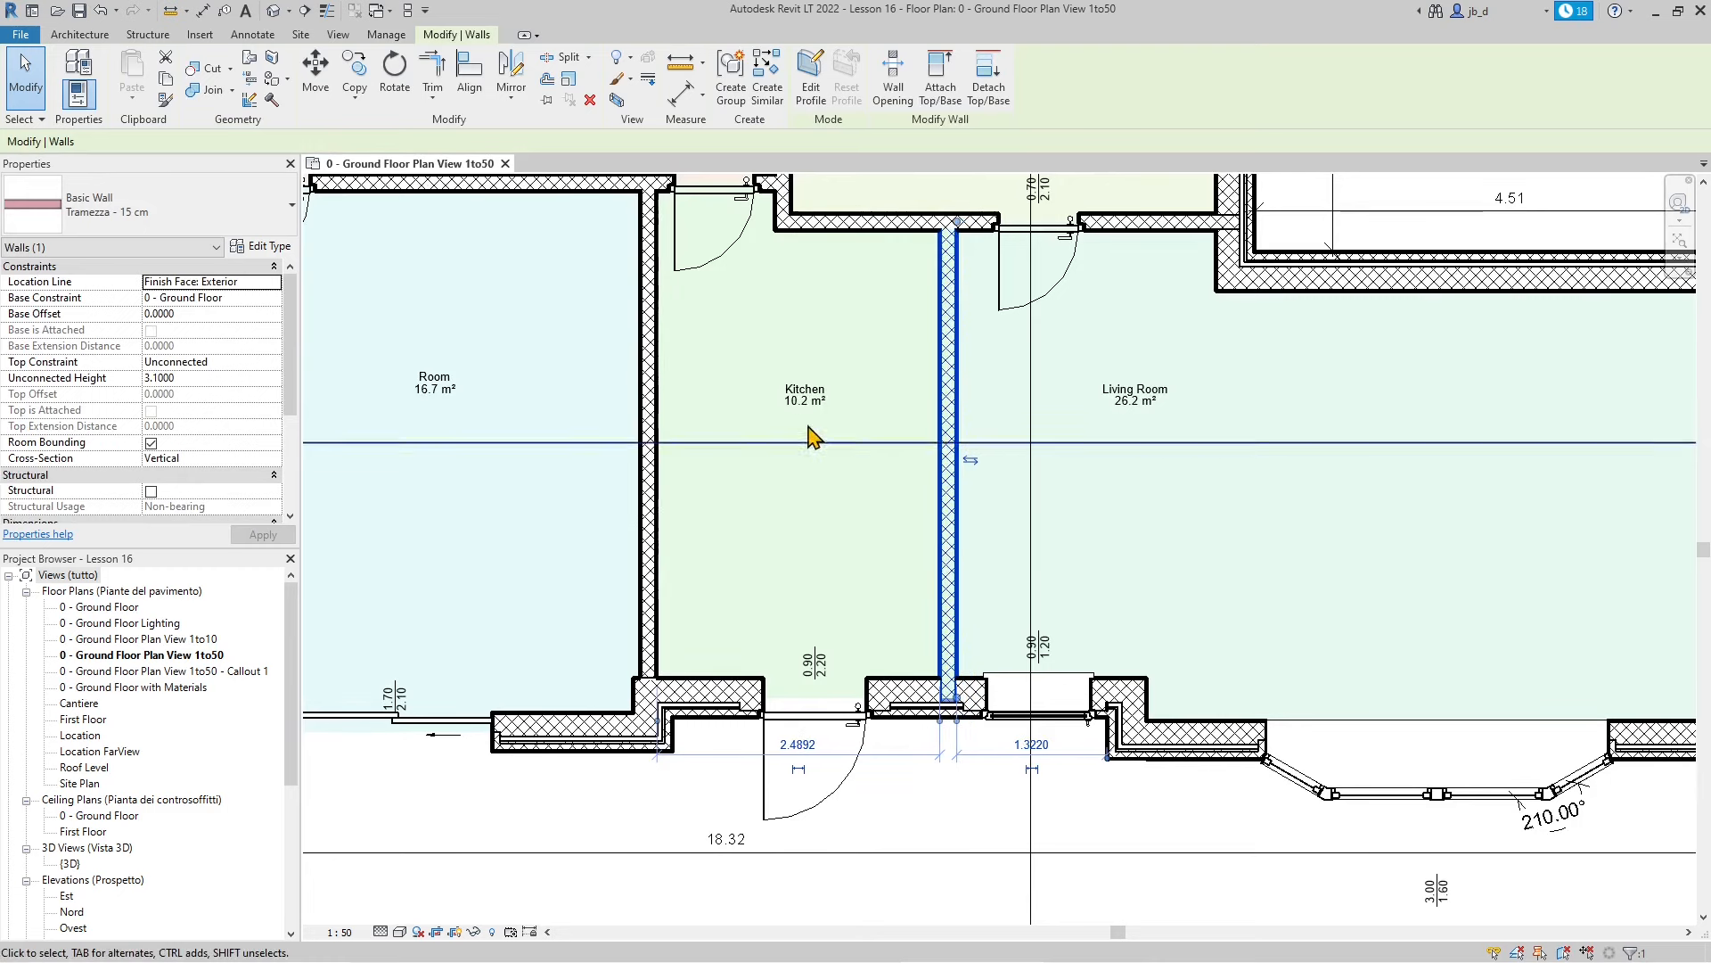
pyautogui.press('Escape')
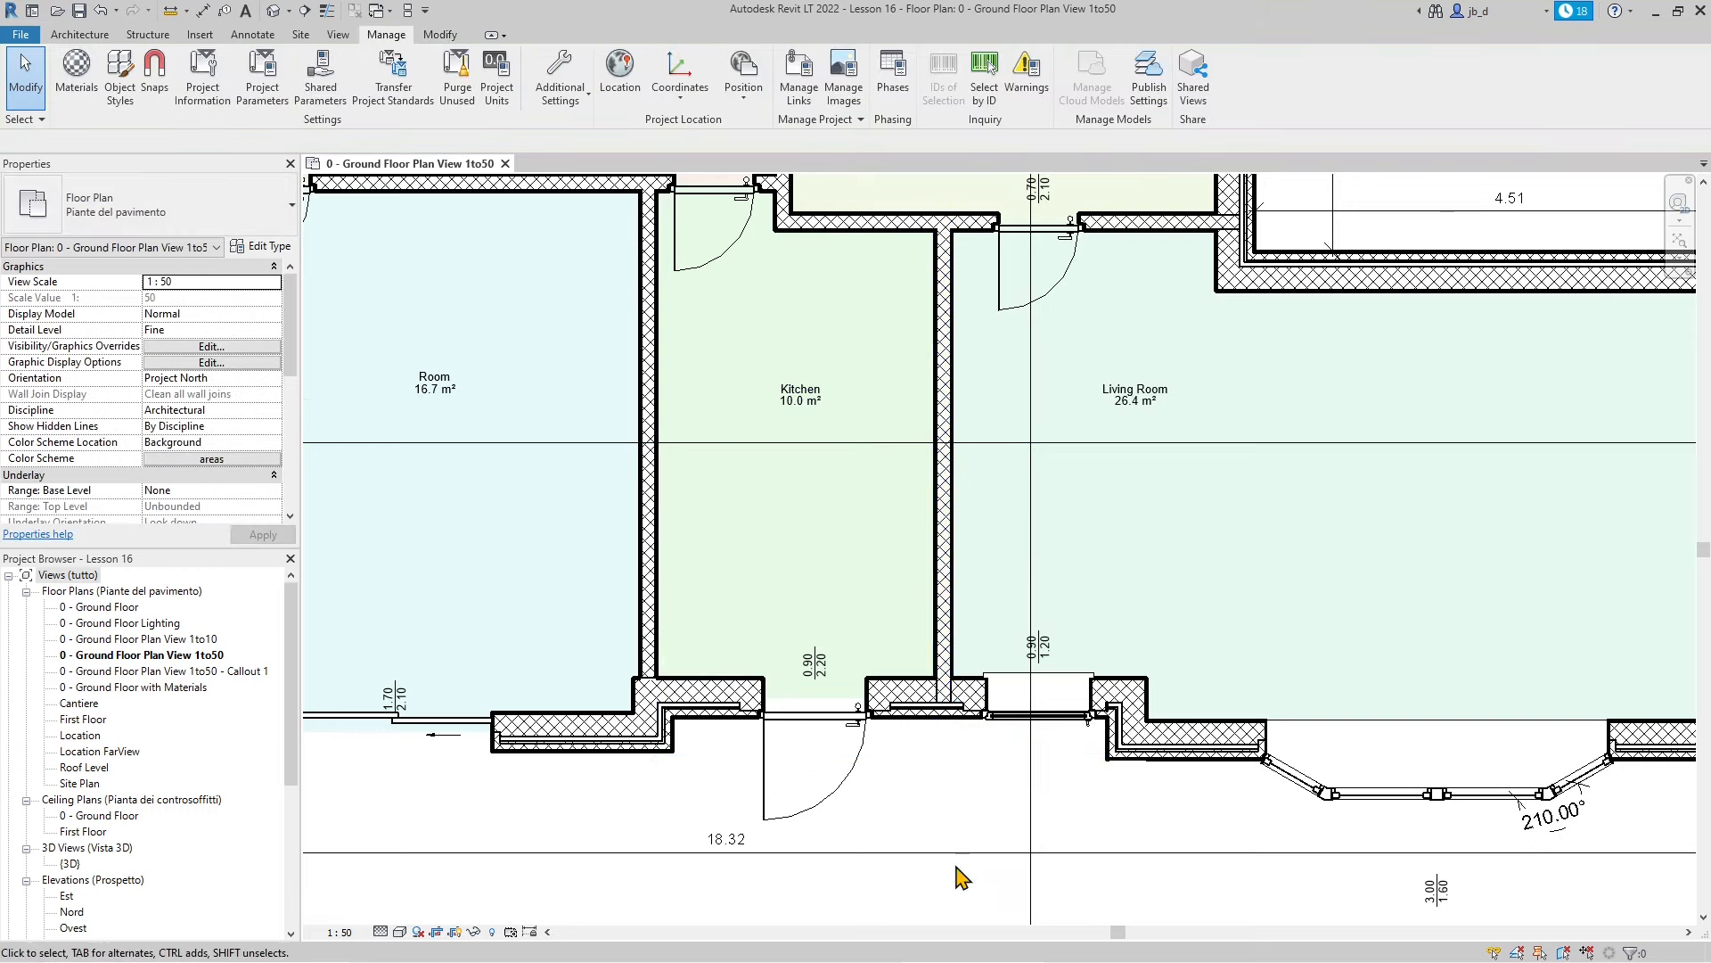
pyautogui.scroll(-1, 954, 686)
pyautogui.scroll(-1, 1136, 709)
pyautogui.scroll(-1, 1136, 709)
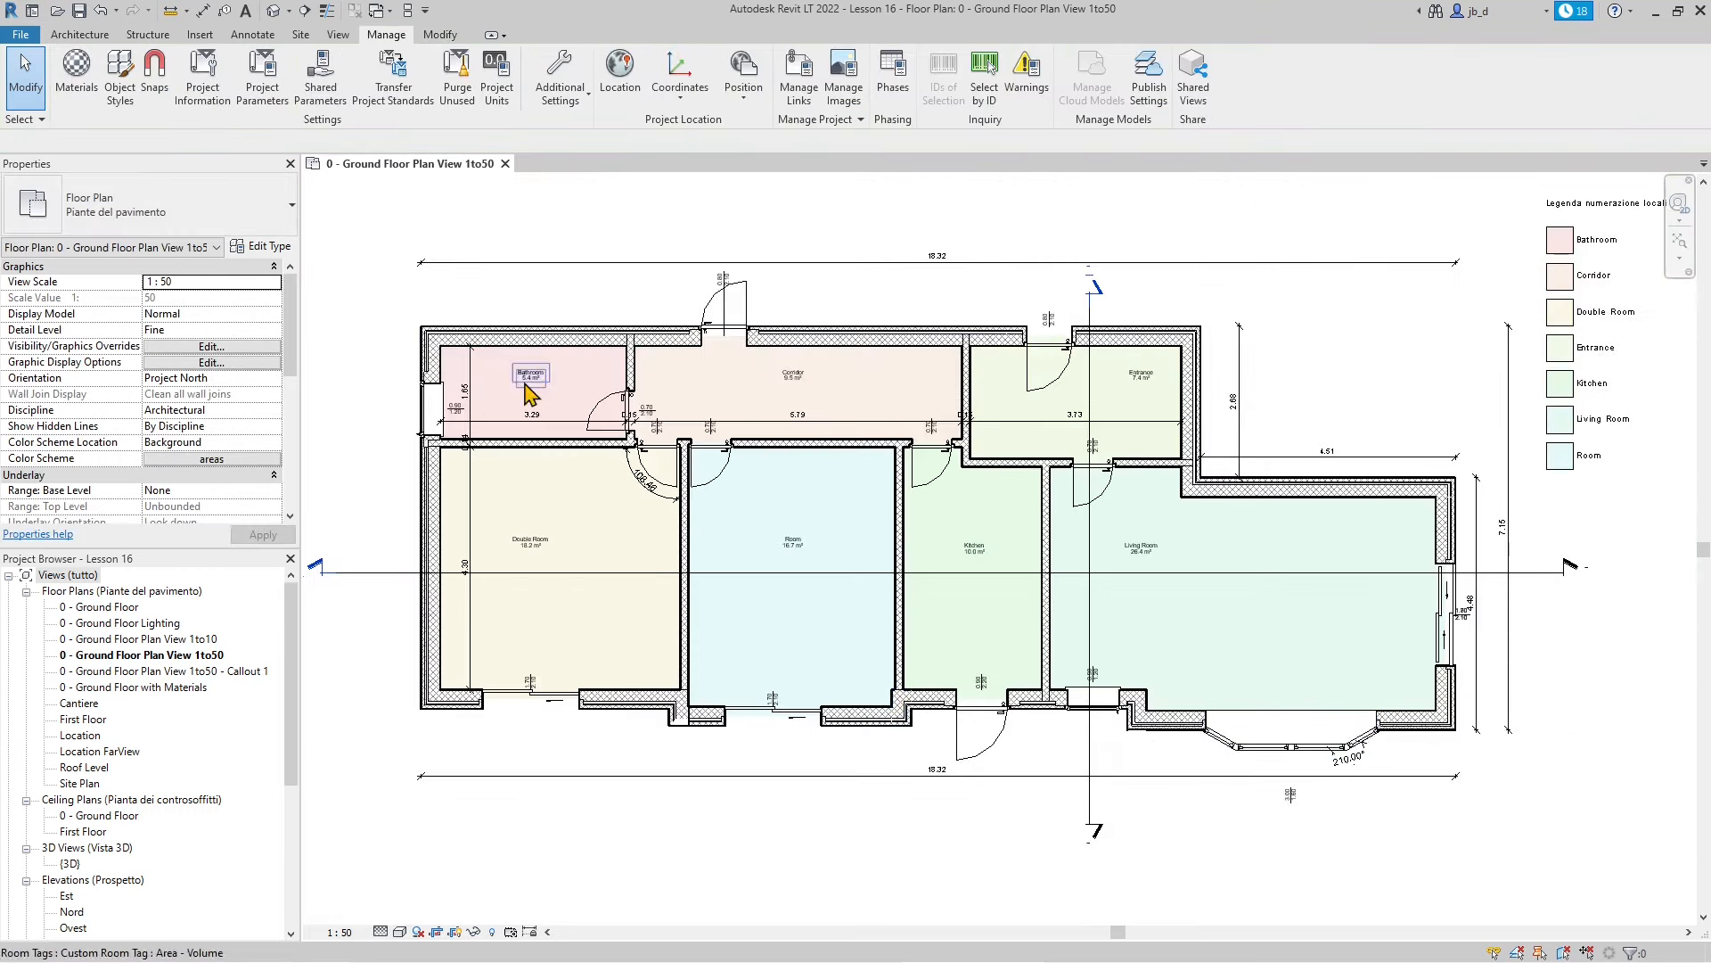
pyautogui.scroll(-6, 285, 374)
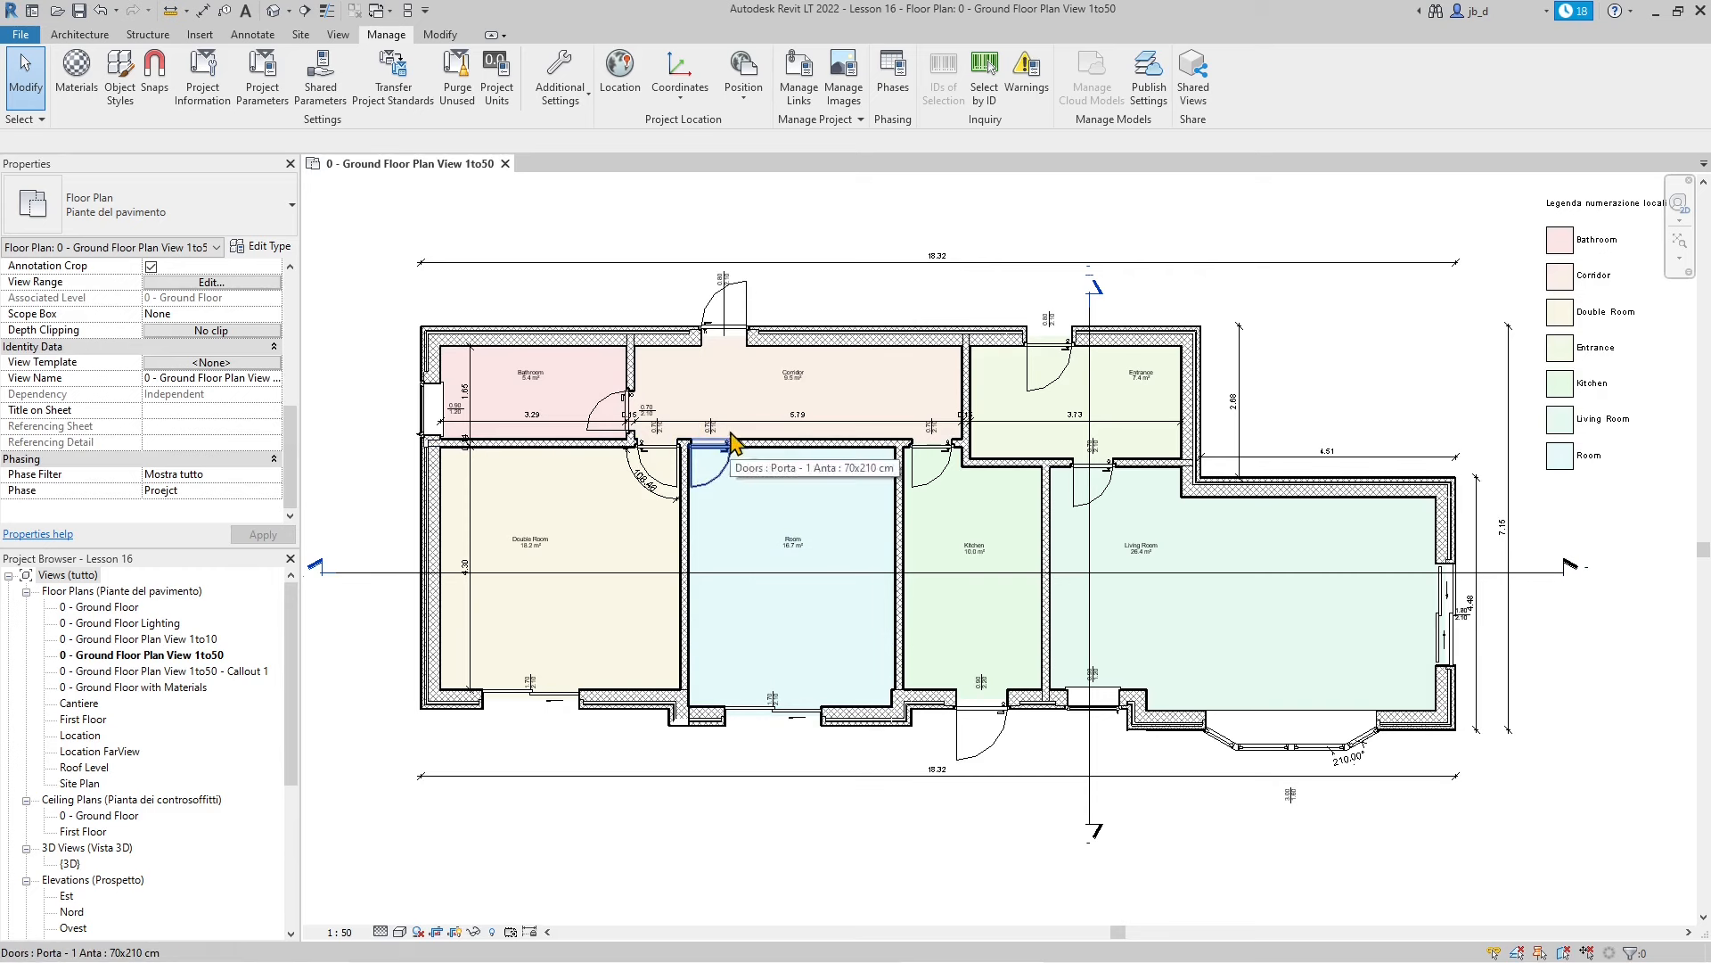
pyautogui.scroll(-5, 878, 535)
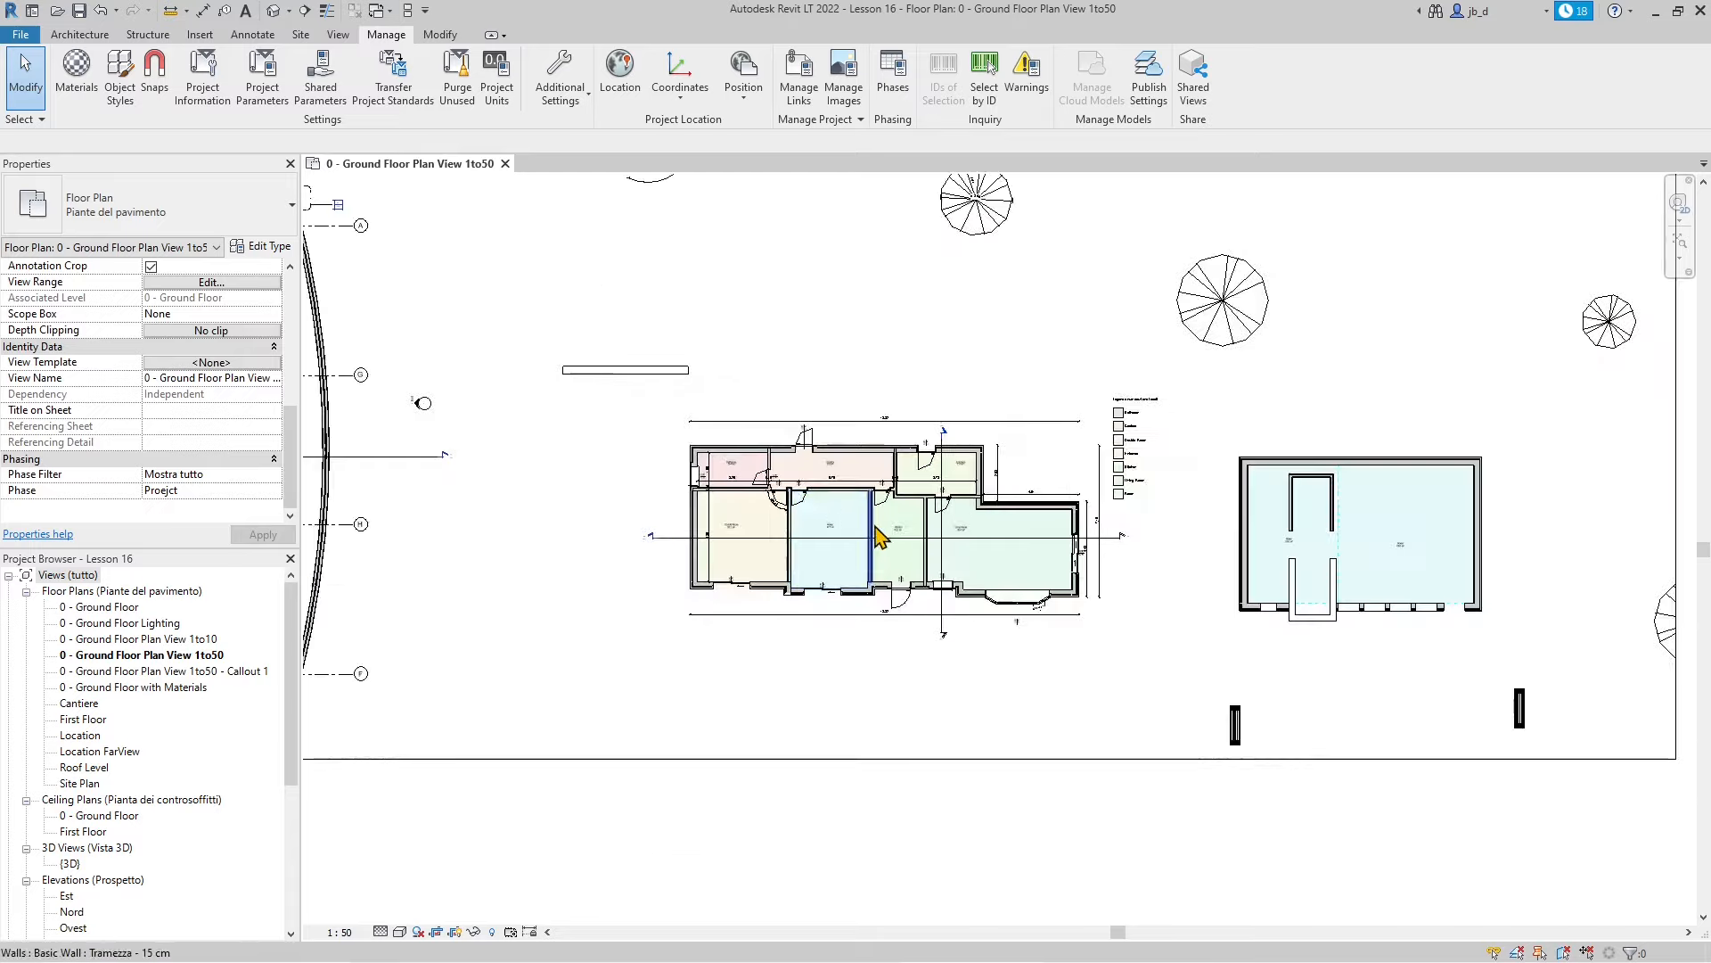
pyautogui.scroll(-2, 878, 535)
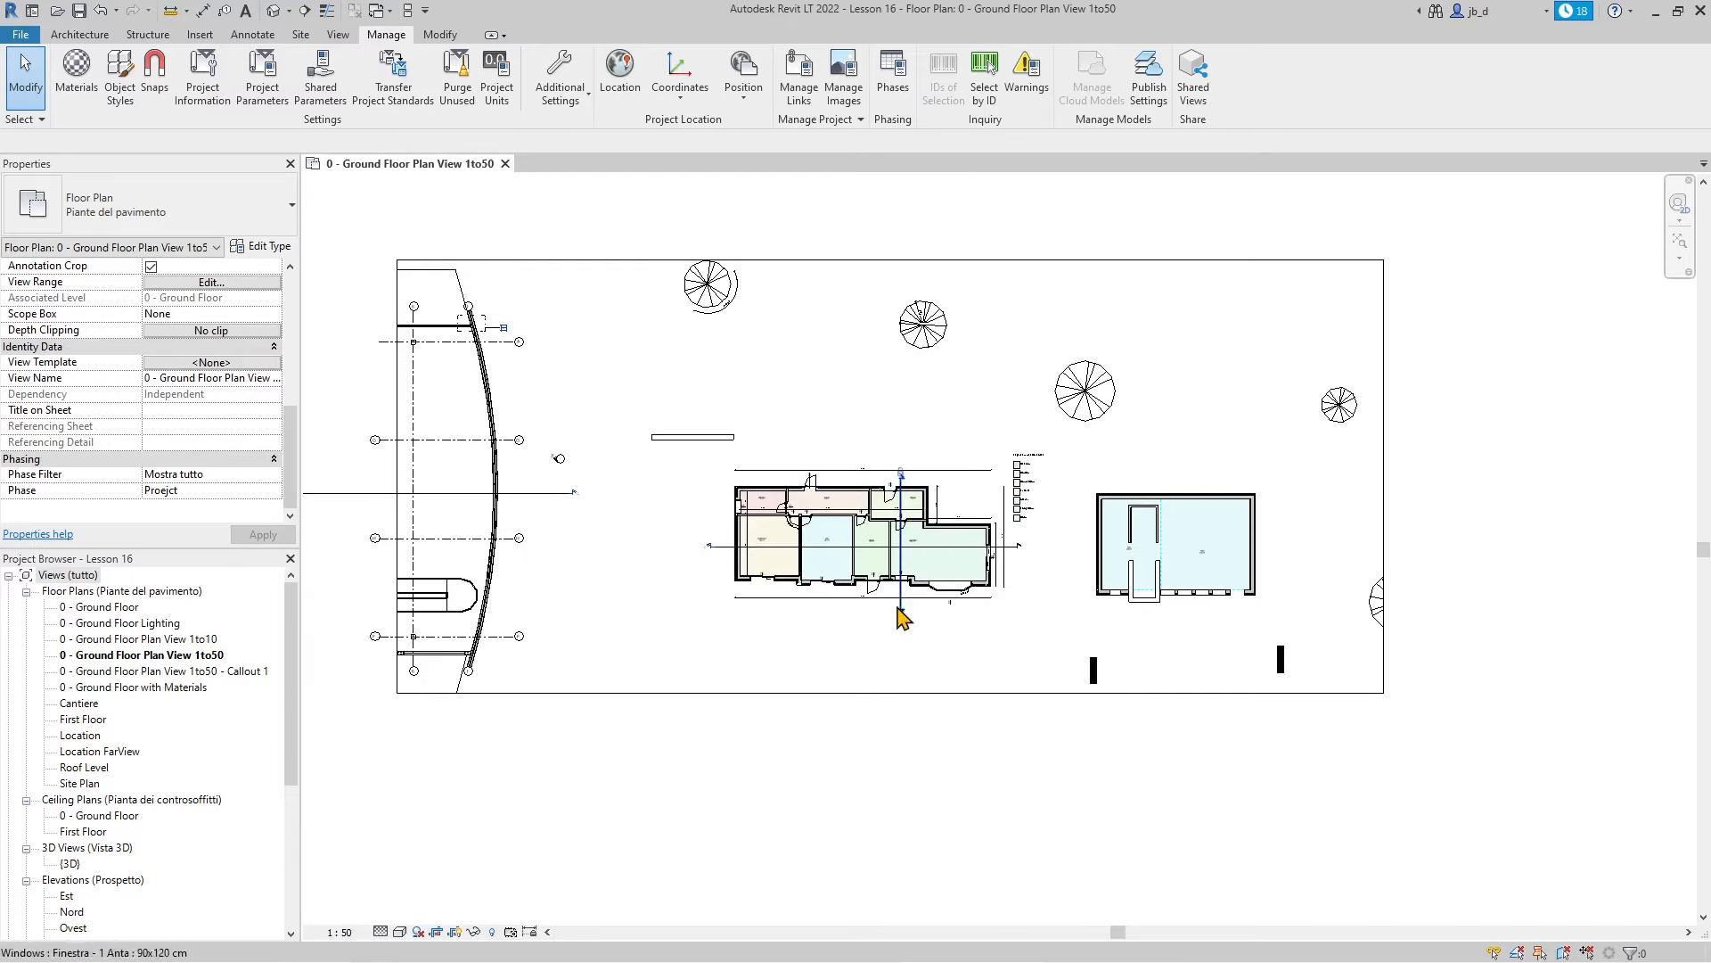
pyautogui.scroll(2, 986, 695)
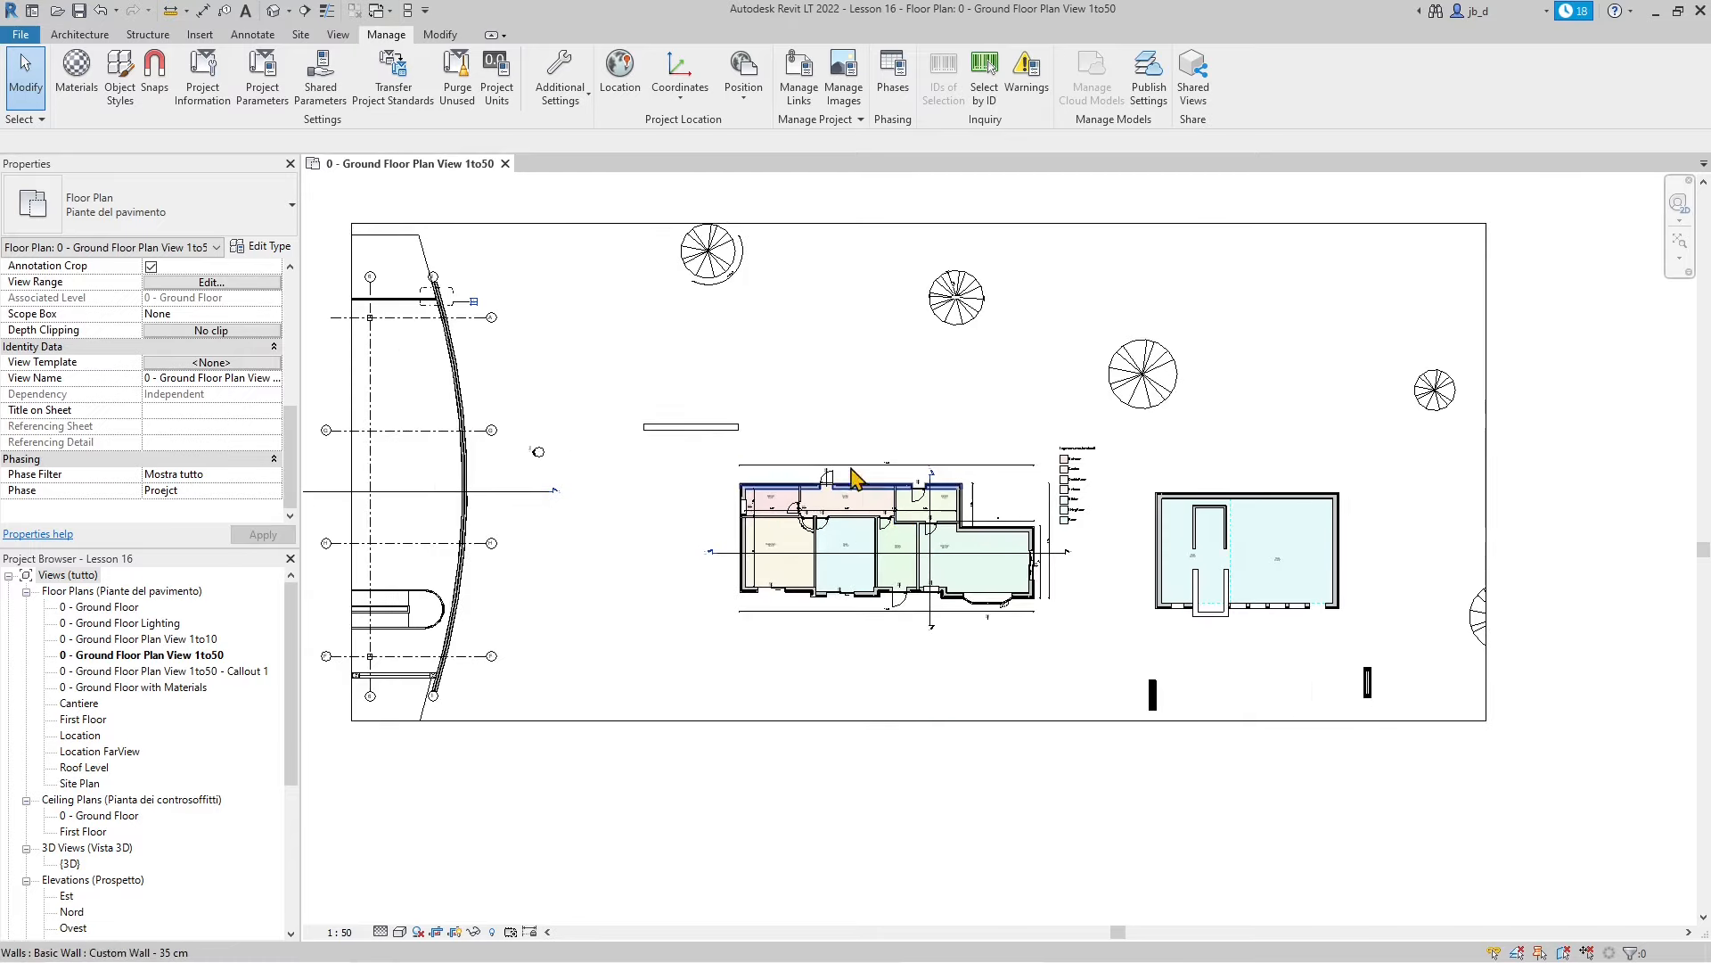
# Duplicate the 0 - Ground Floor Plan View 1to50 view with detailing
pyautogui.click(165, 657)
pyautogui.rightClick(166, 664)
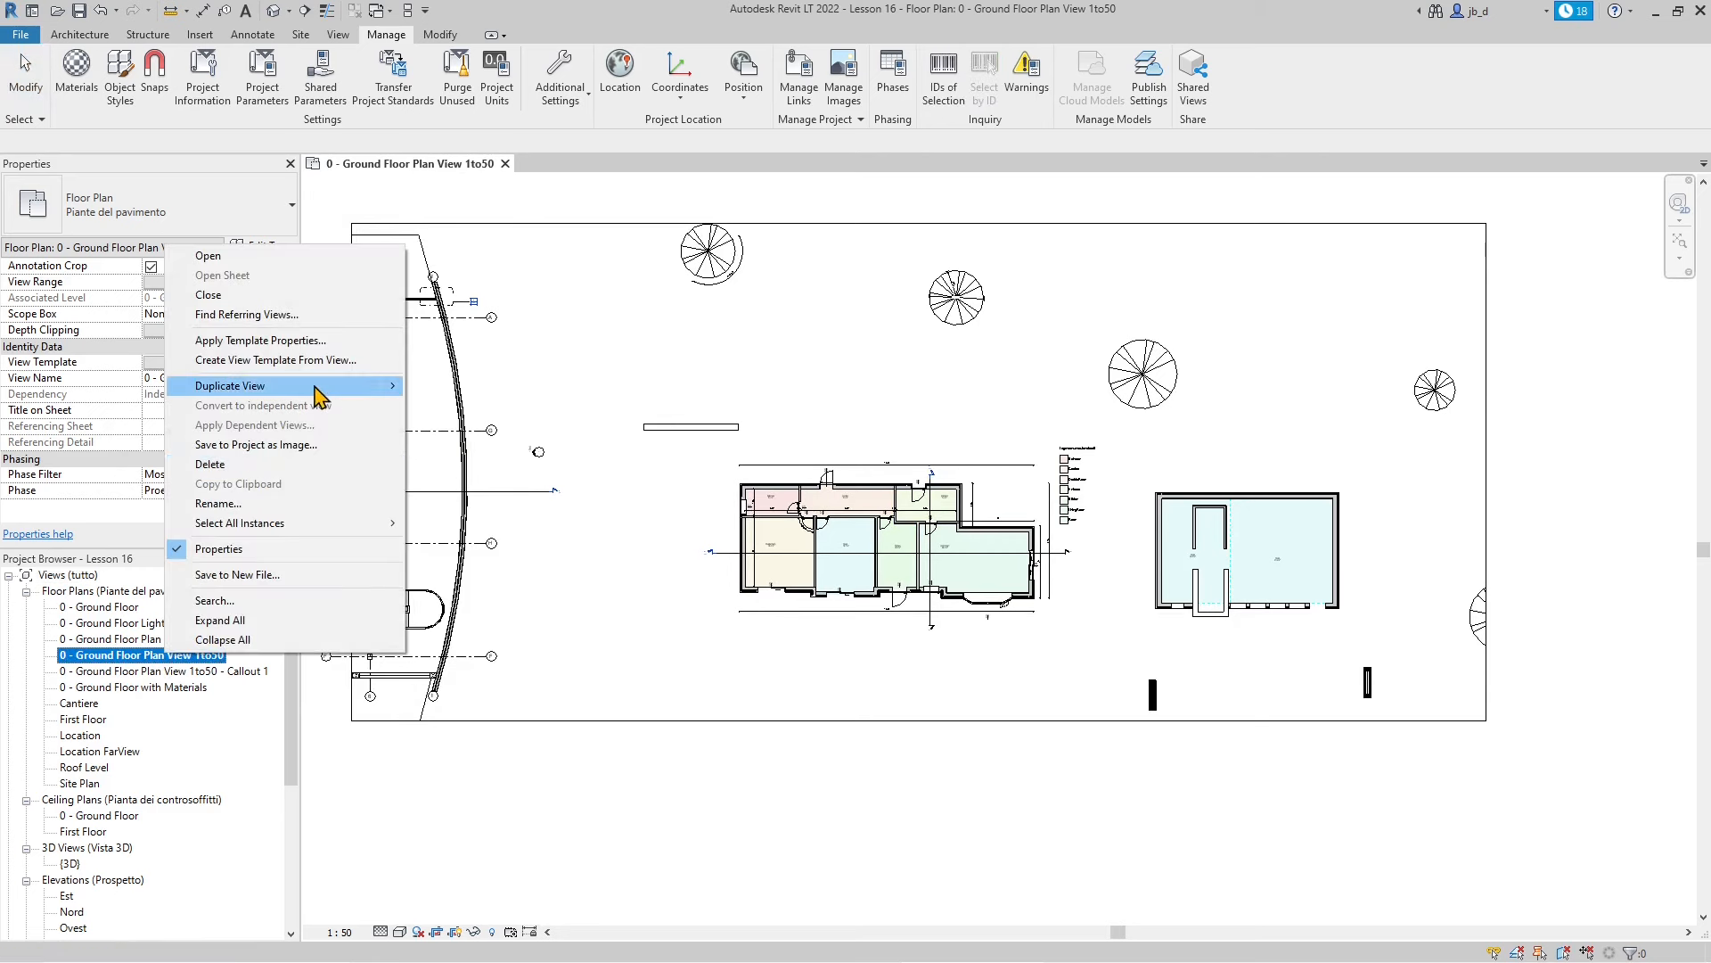
pyautogui.moveTo(321, 394)
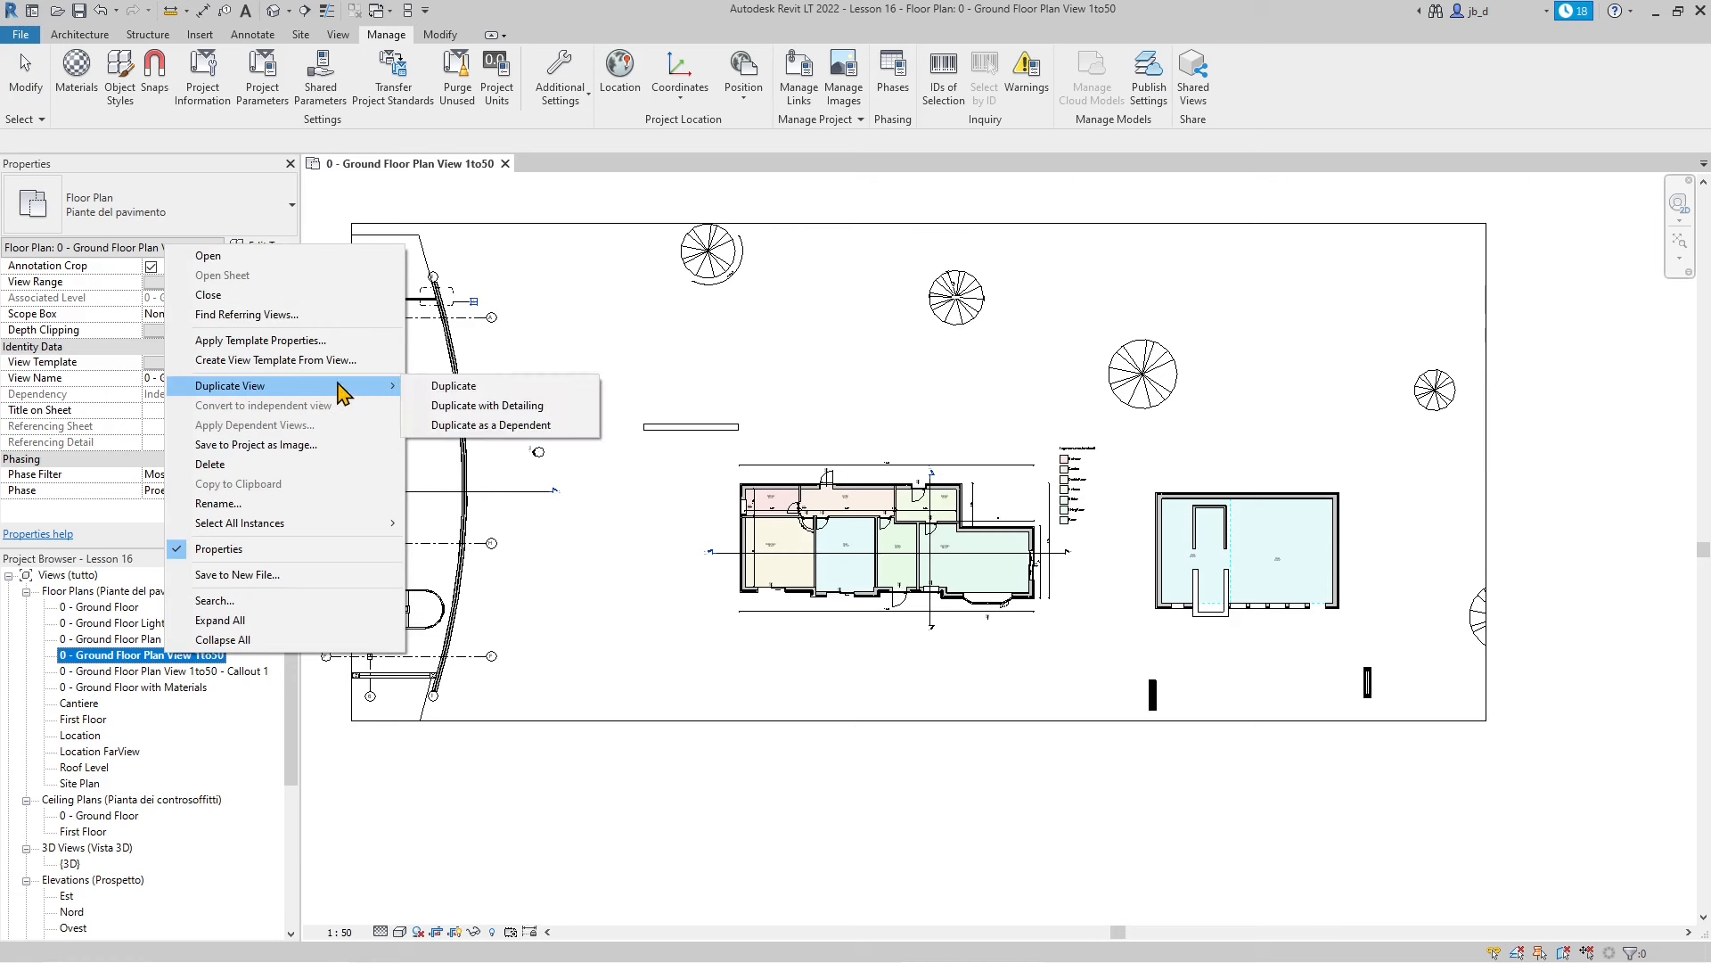
pyautogui.click(532, 416)
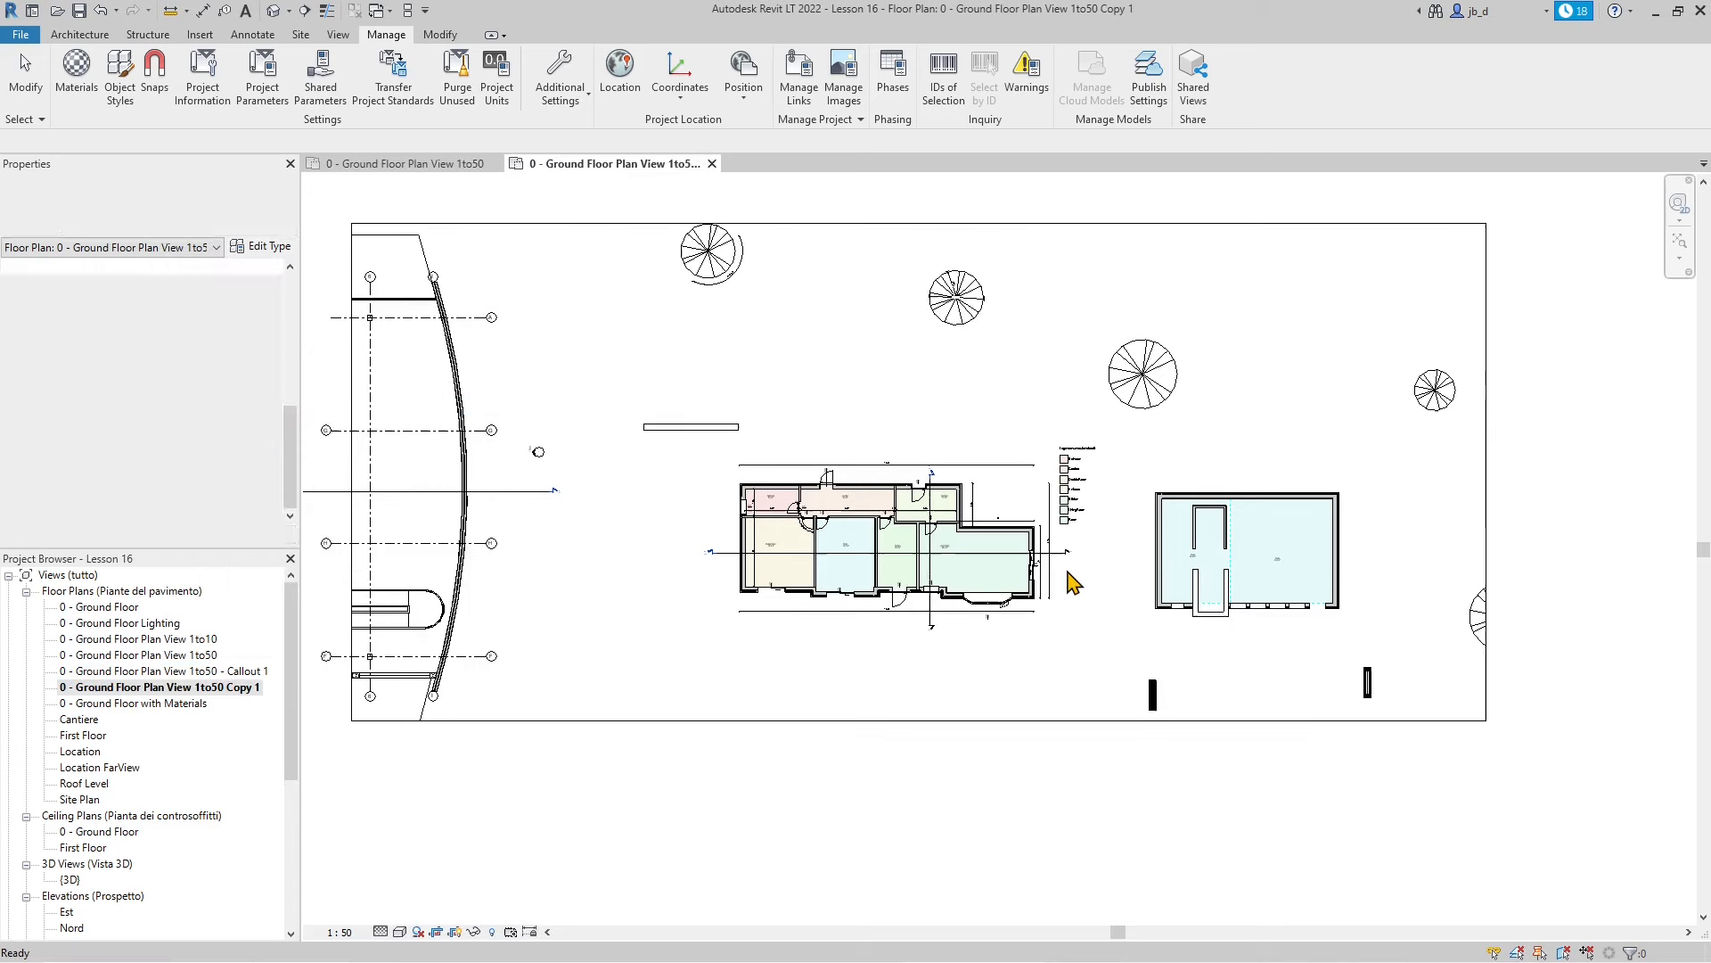
pyautogui.scroll(2, 900, 555)
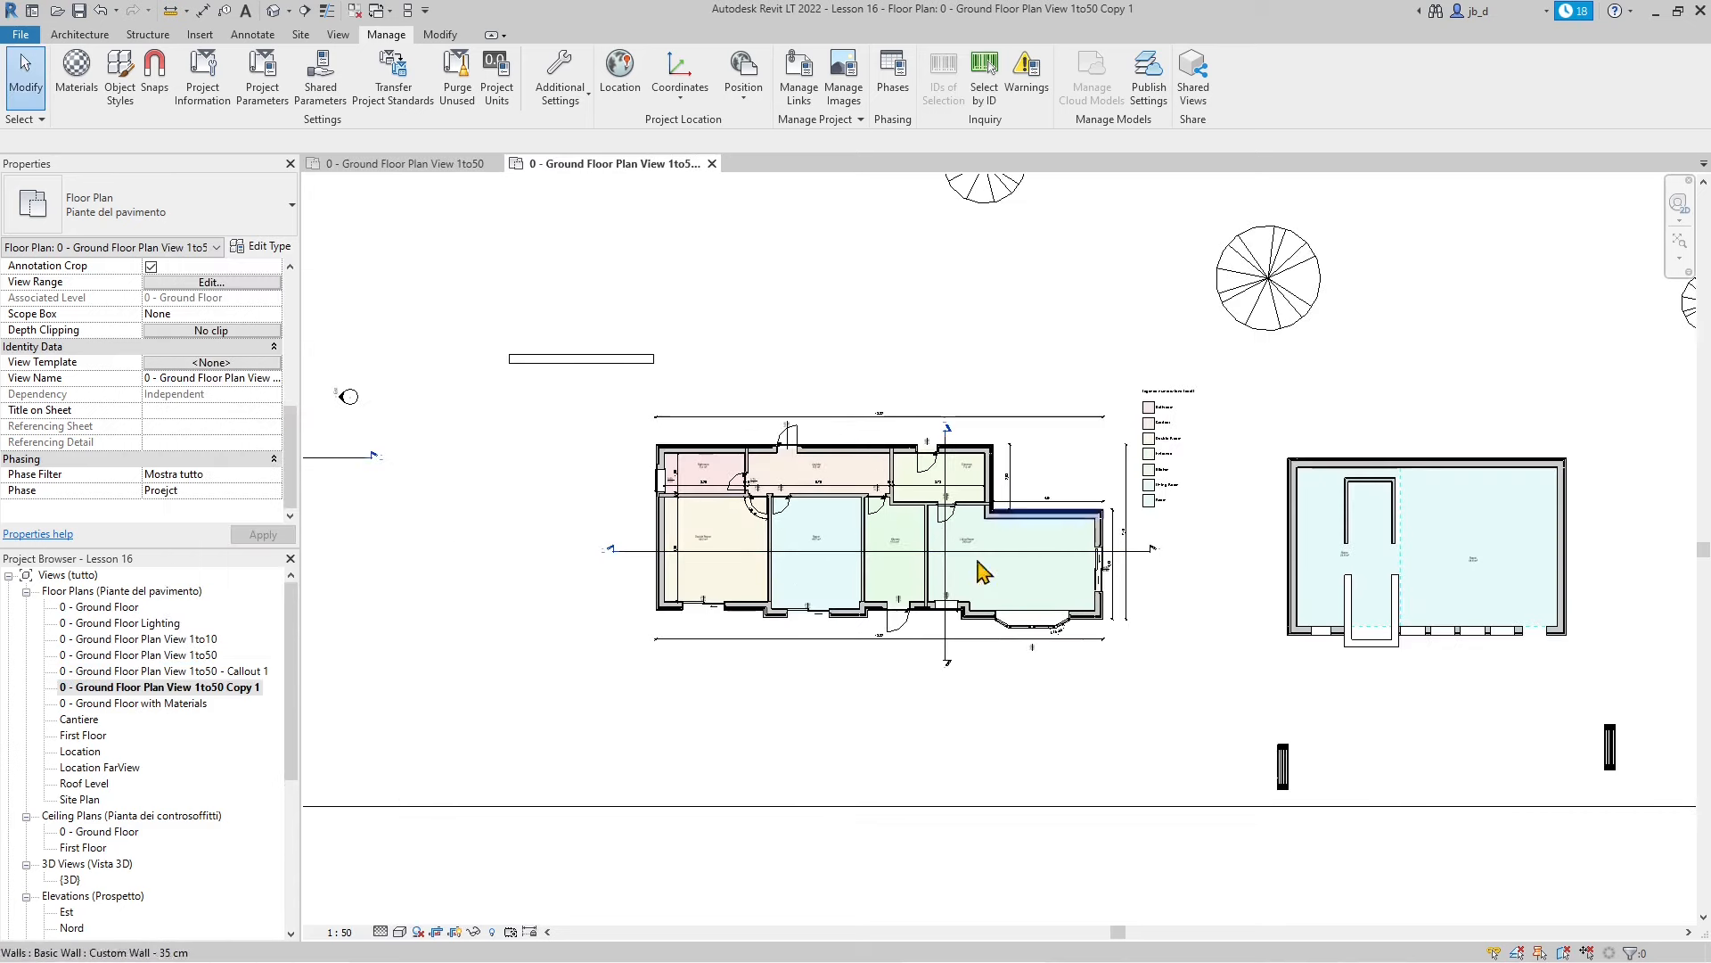
# Rename the copy, replacing the Copy 1 suffix with StatusQuo
pyautogui.rightClick(208, 700)
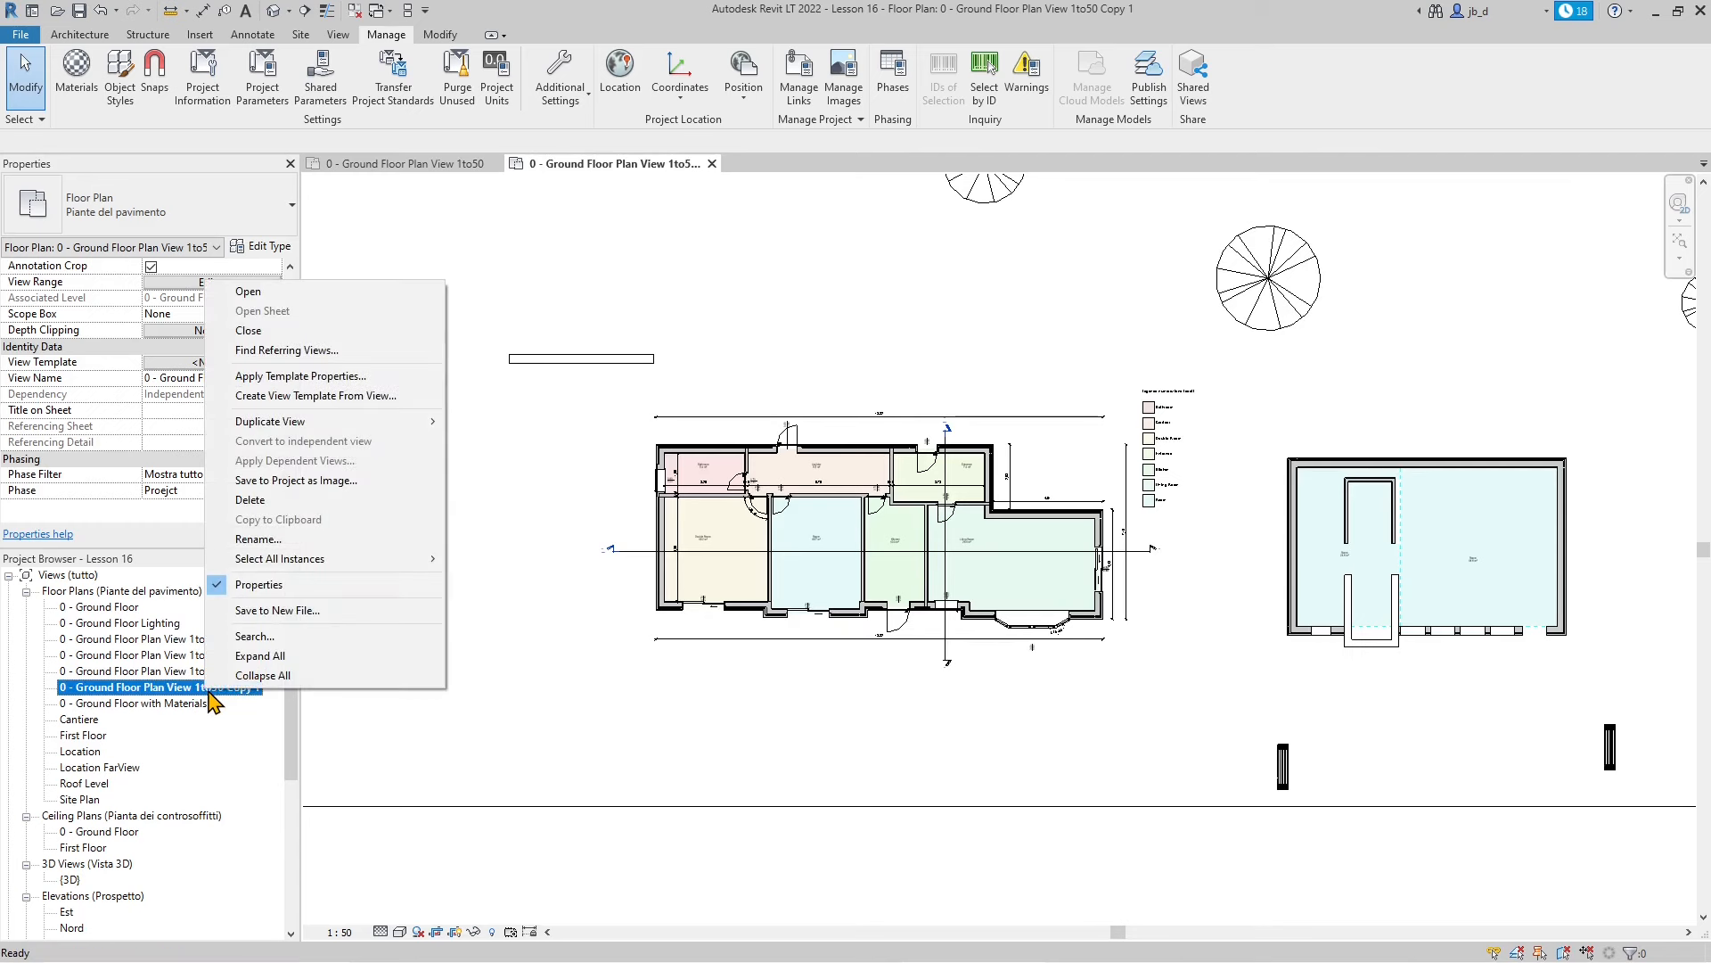
pyautogui.click(383, 539)
pyautogui.click(194, 689)
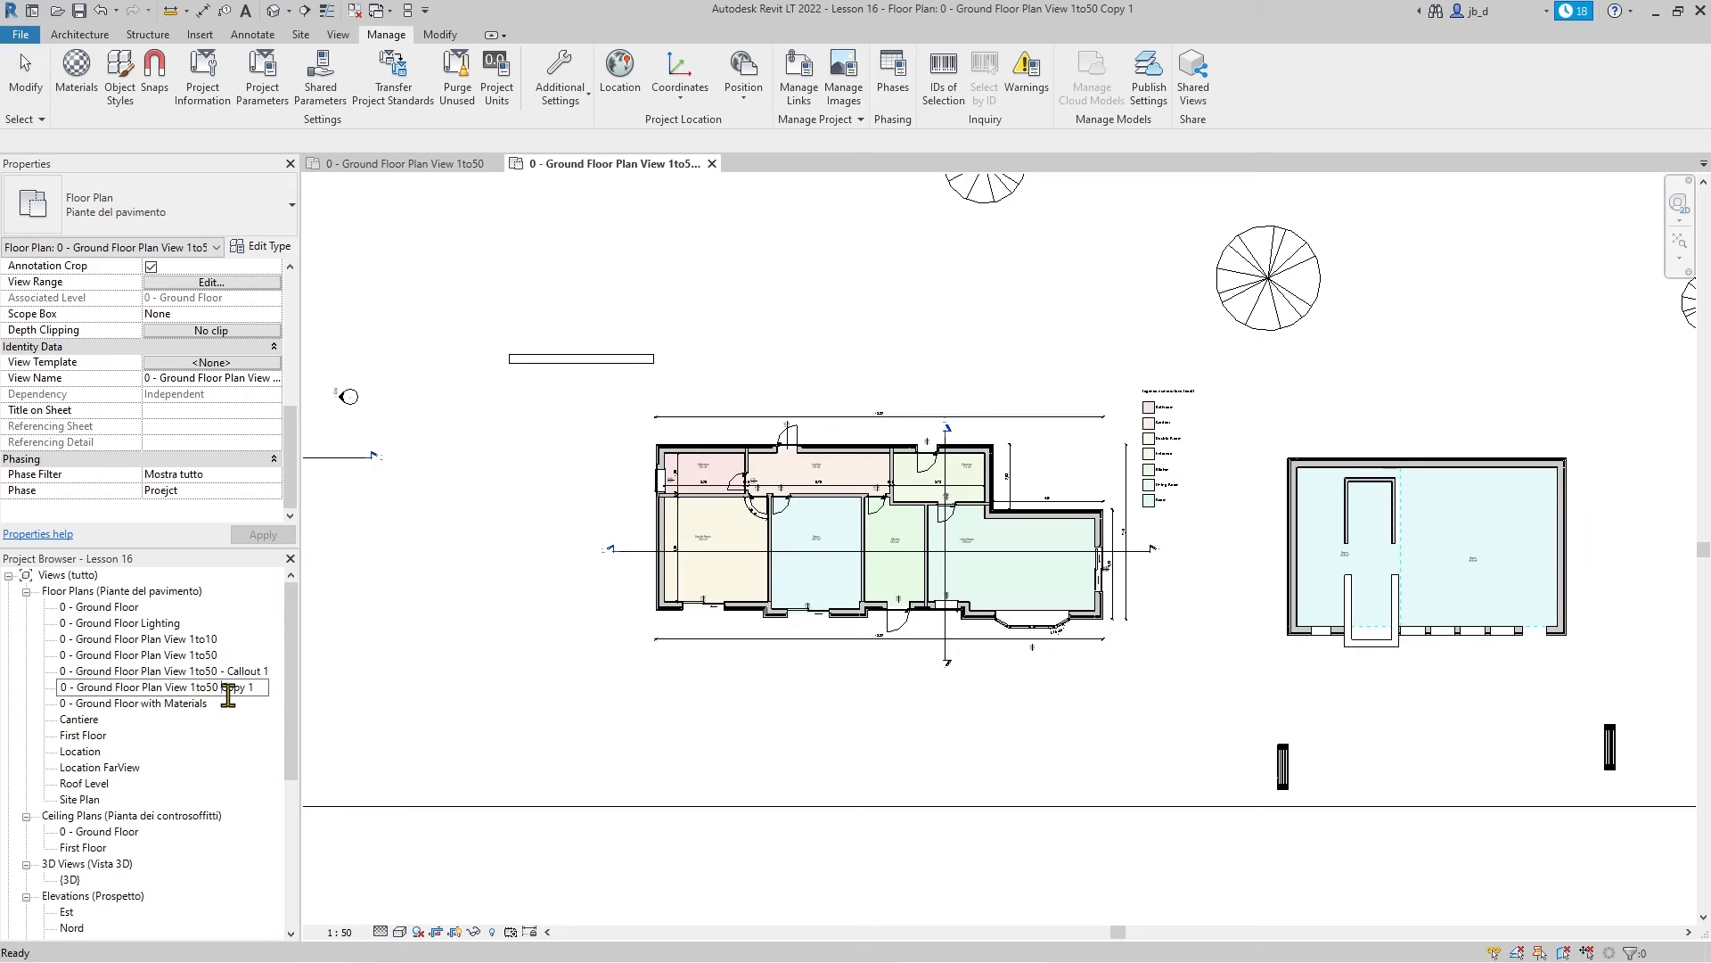
pyautogui.moveTo(223, 692); pyautogui.dragTo(341, 733)
pyautogui.write('StatusQu')
pyautogui.press('Return')
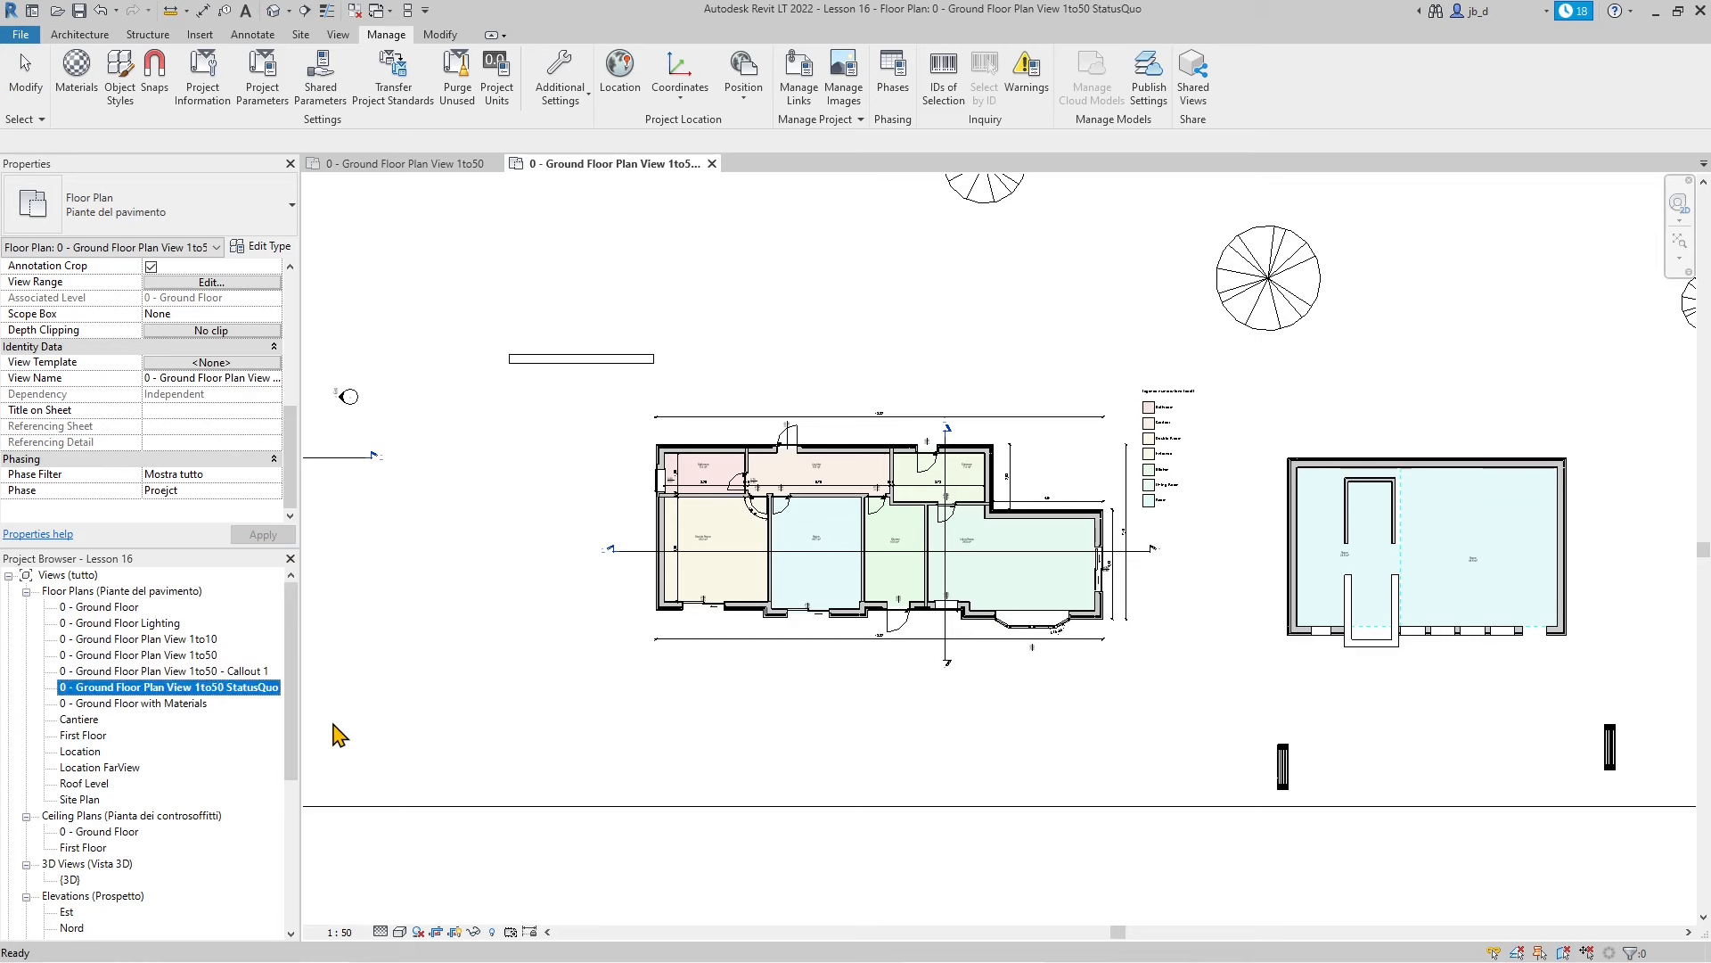
# Remove the StatusQuo suffix so the view is named '0 - Ground Floor Plan View 1to50 Before'
pyautogui.rightClick(247, 699)
pyautogui.moveTo(305, 424)
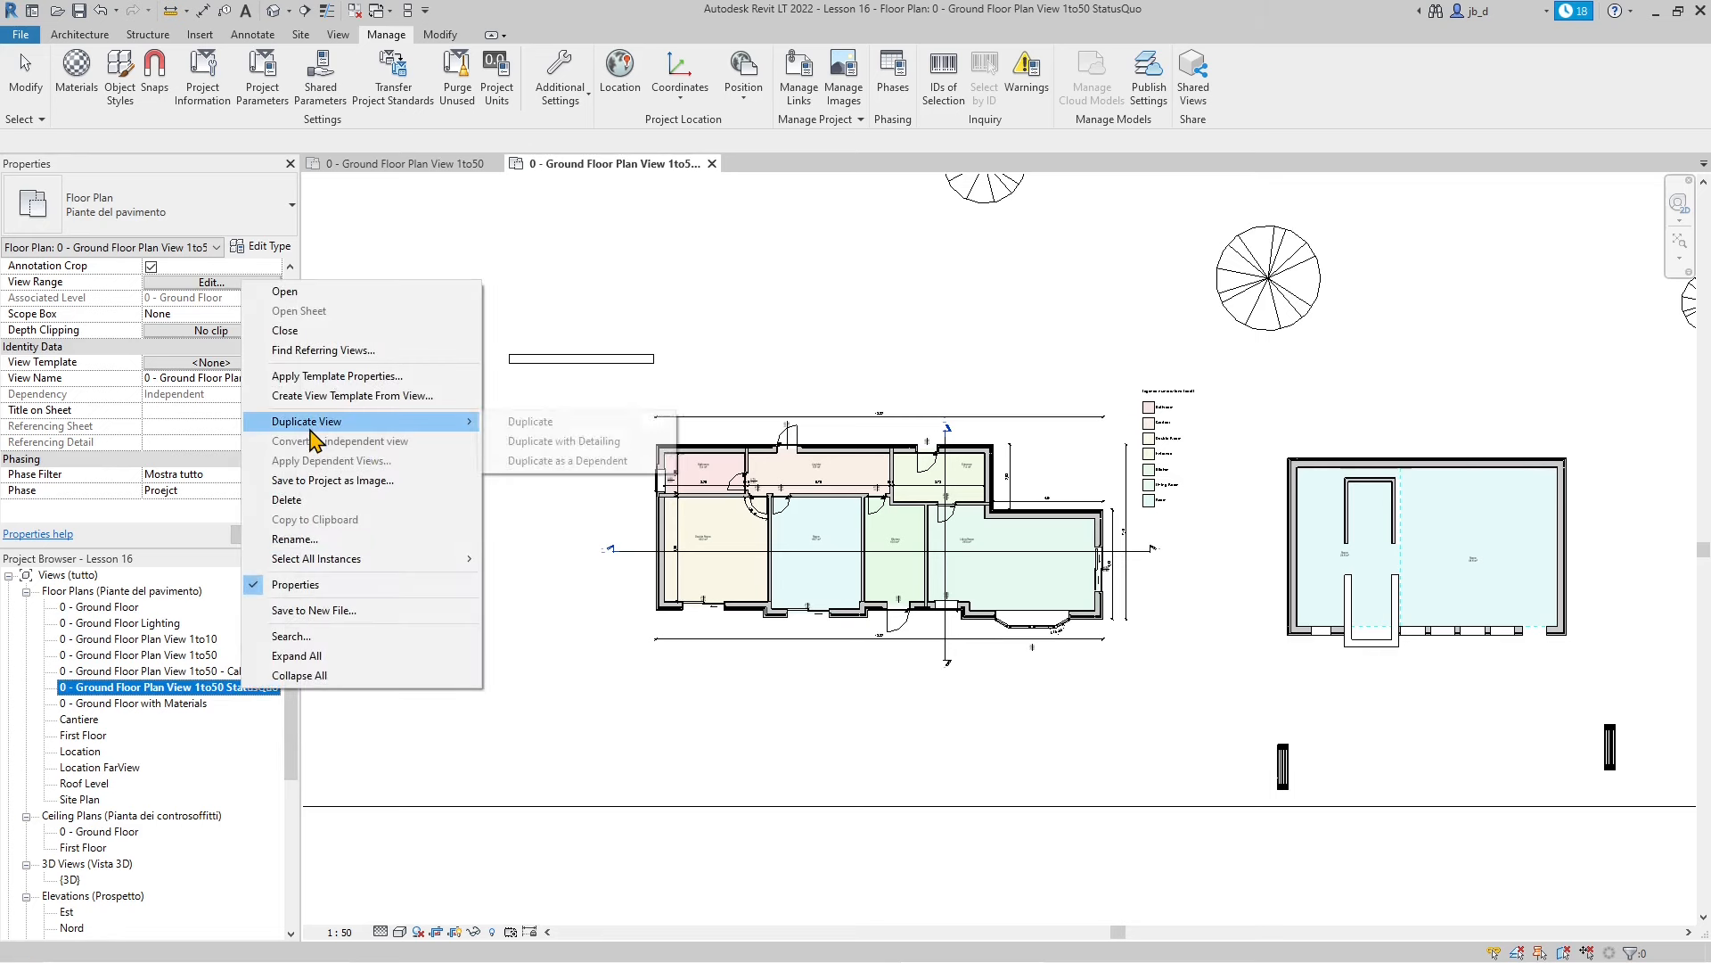
pyautogui.click(307, 538)
pyautogui.click(229, 687)
pyautogui.moveTo(221, 686); pyautogui.dragTo(278, 701)
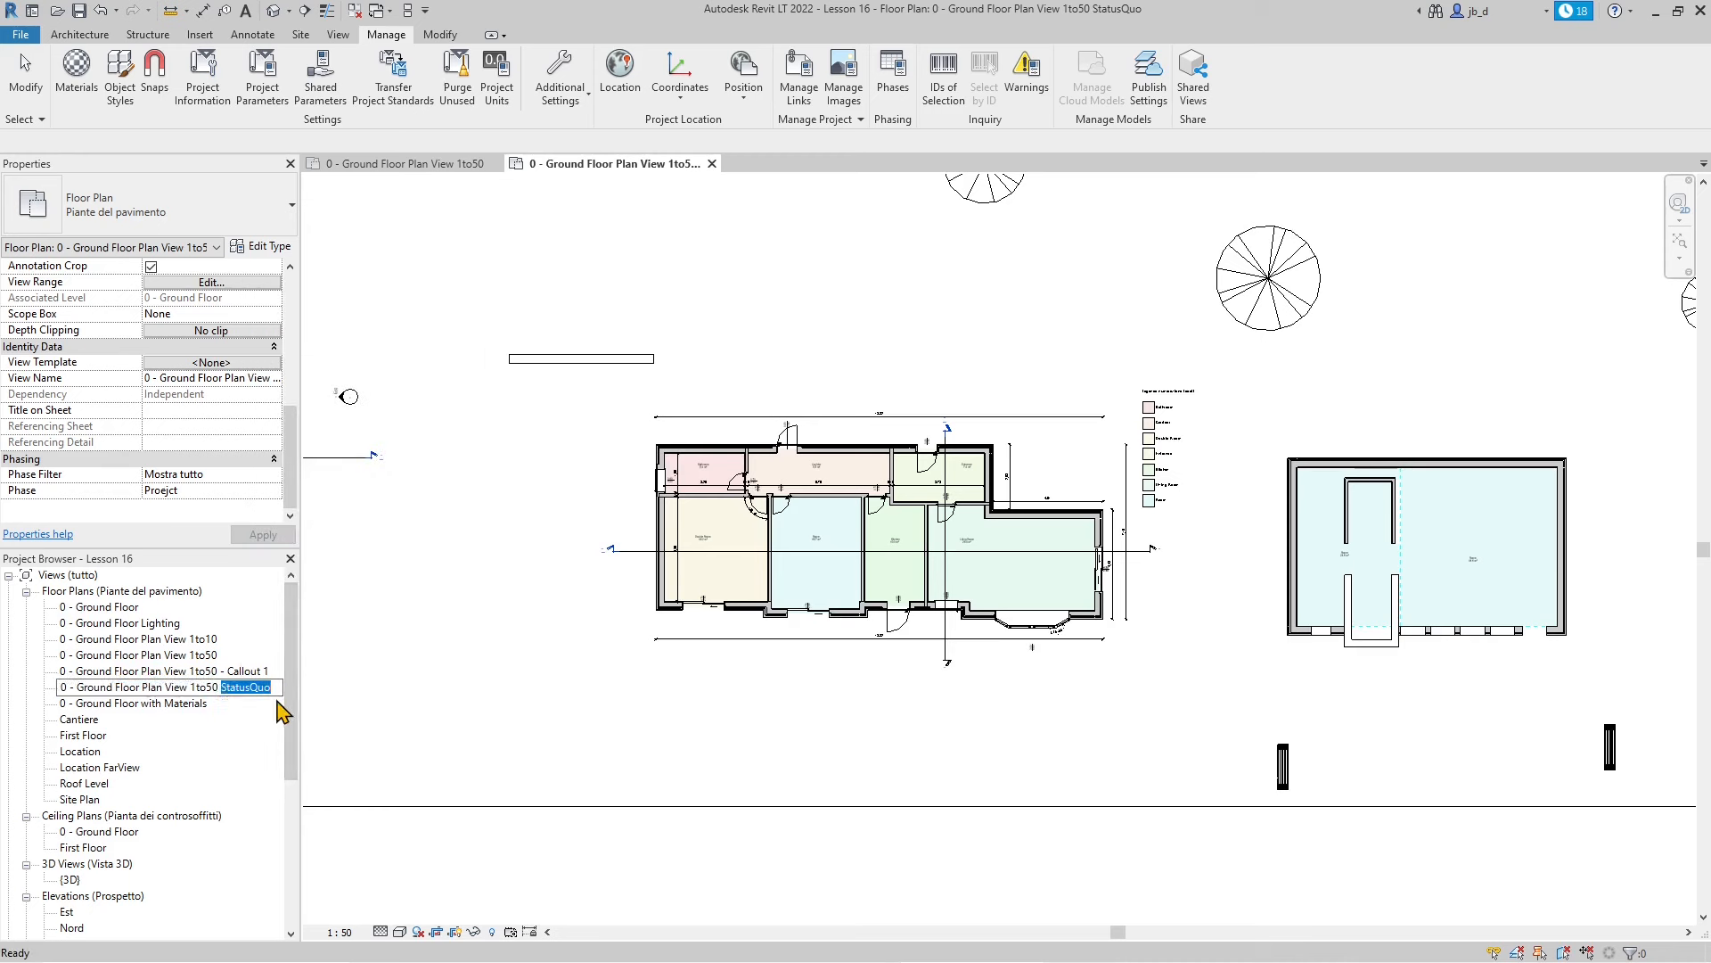
pyautogui.press('BackSpace')
pyautogui.press('Return')
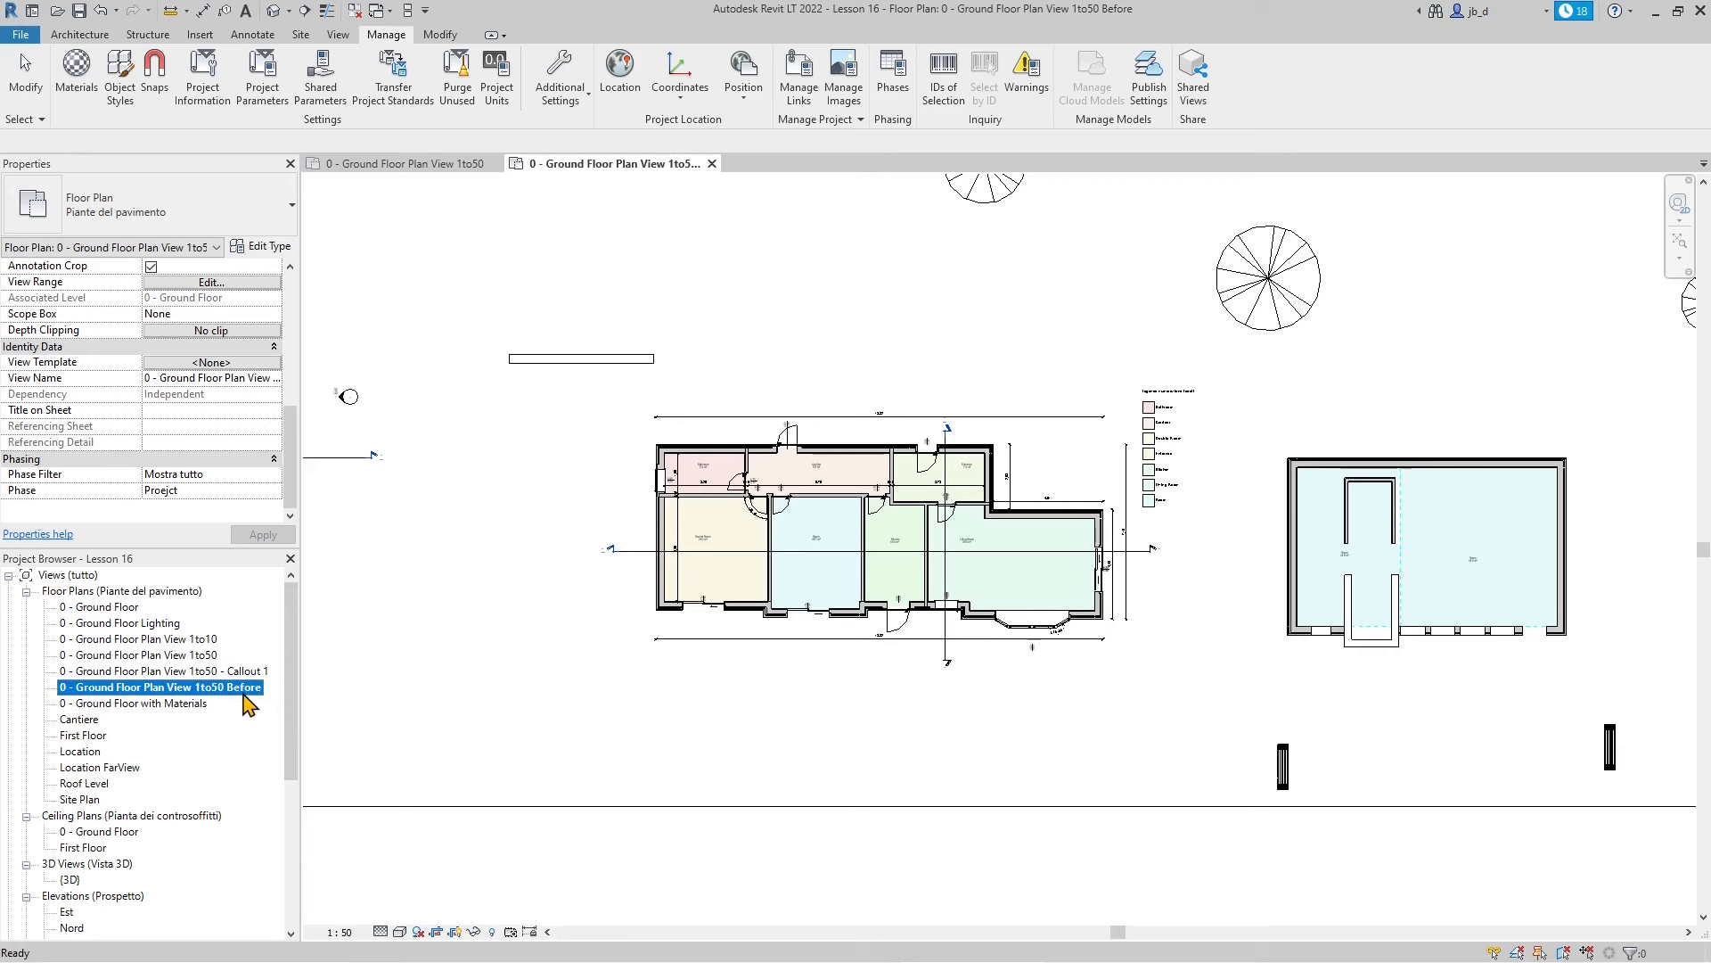
pyautogui.click(235, 690)
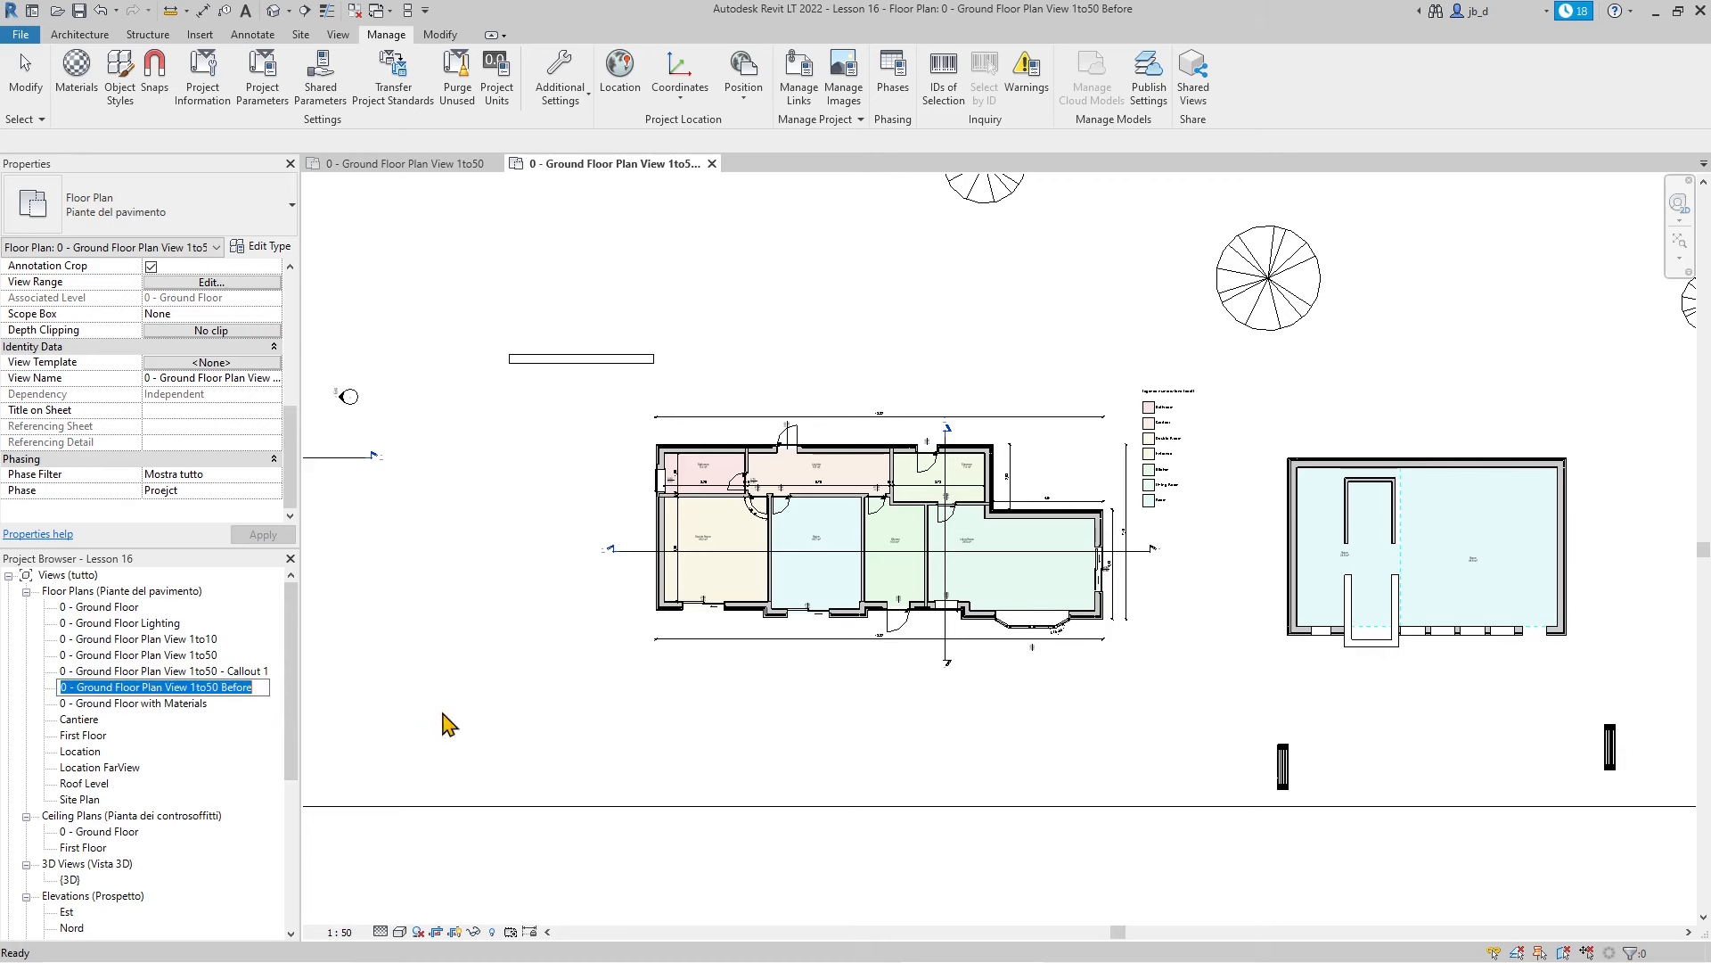
pyautogui.click(455, 671)
pyautogui.scroll(3, 1005, 615)
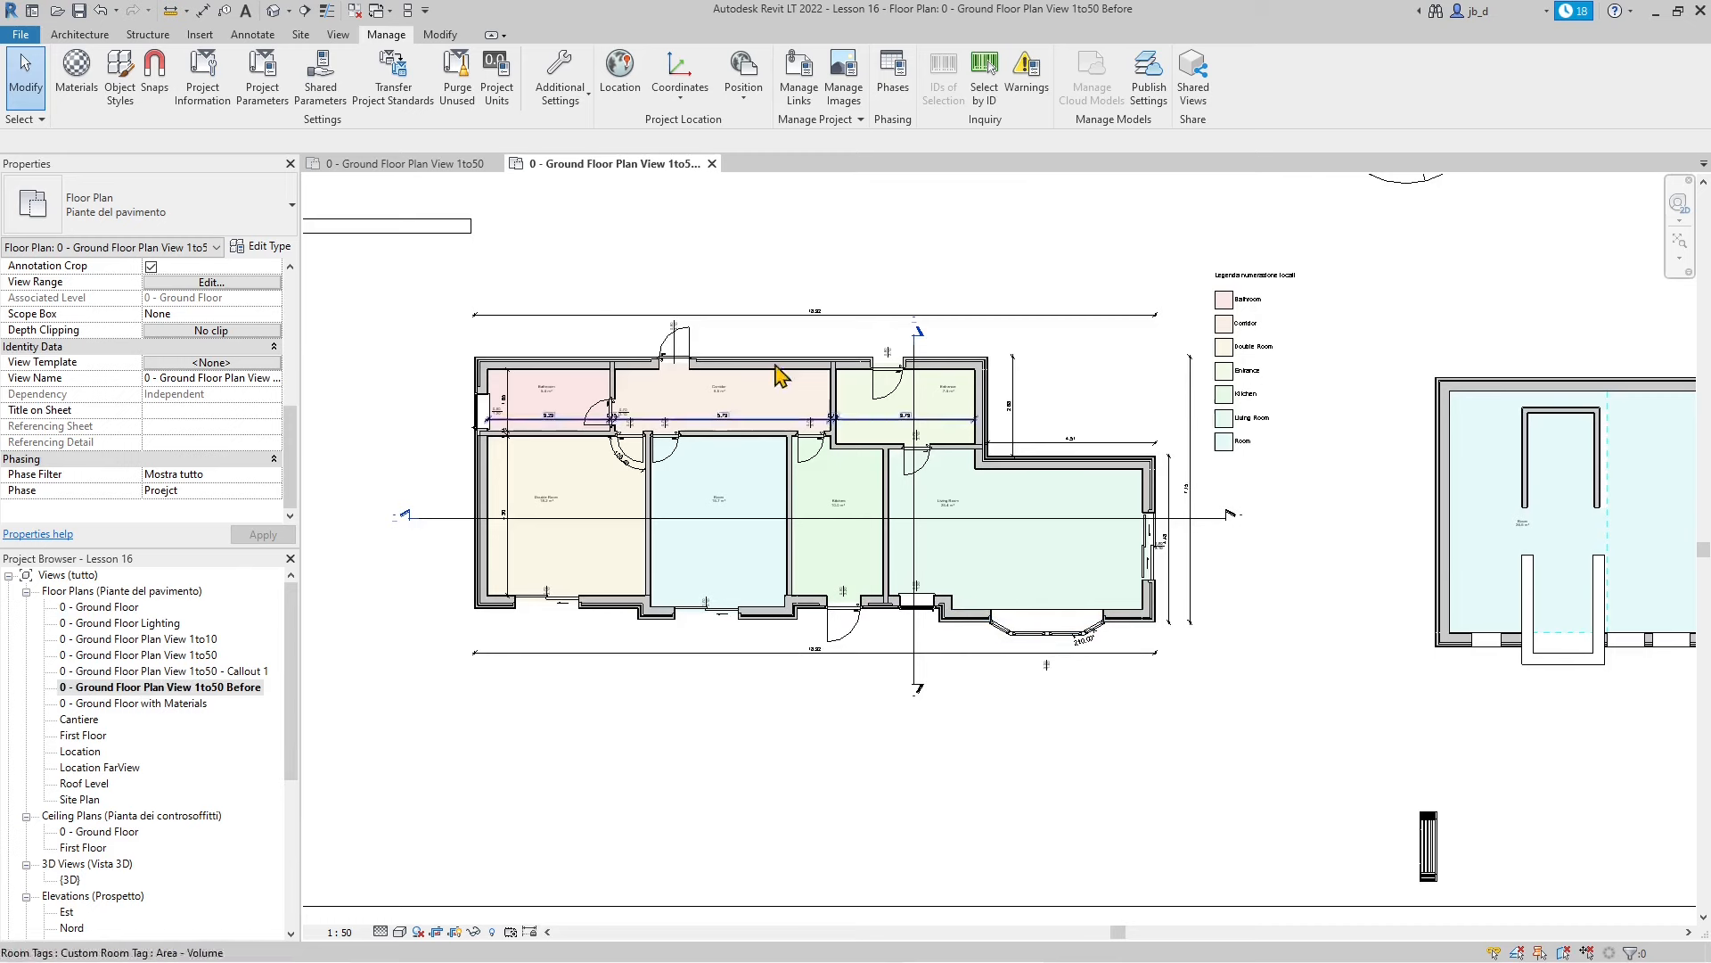
# Zoom out and collapse the Graphics, Underlay, Extents and Identity Data property groups
pyautogui.scroll(-3, 835, 713)
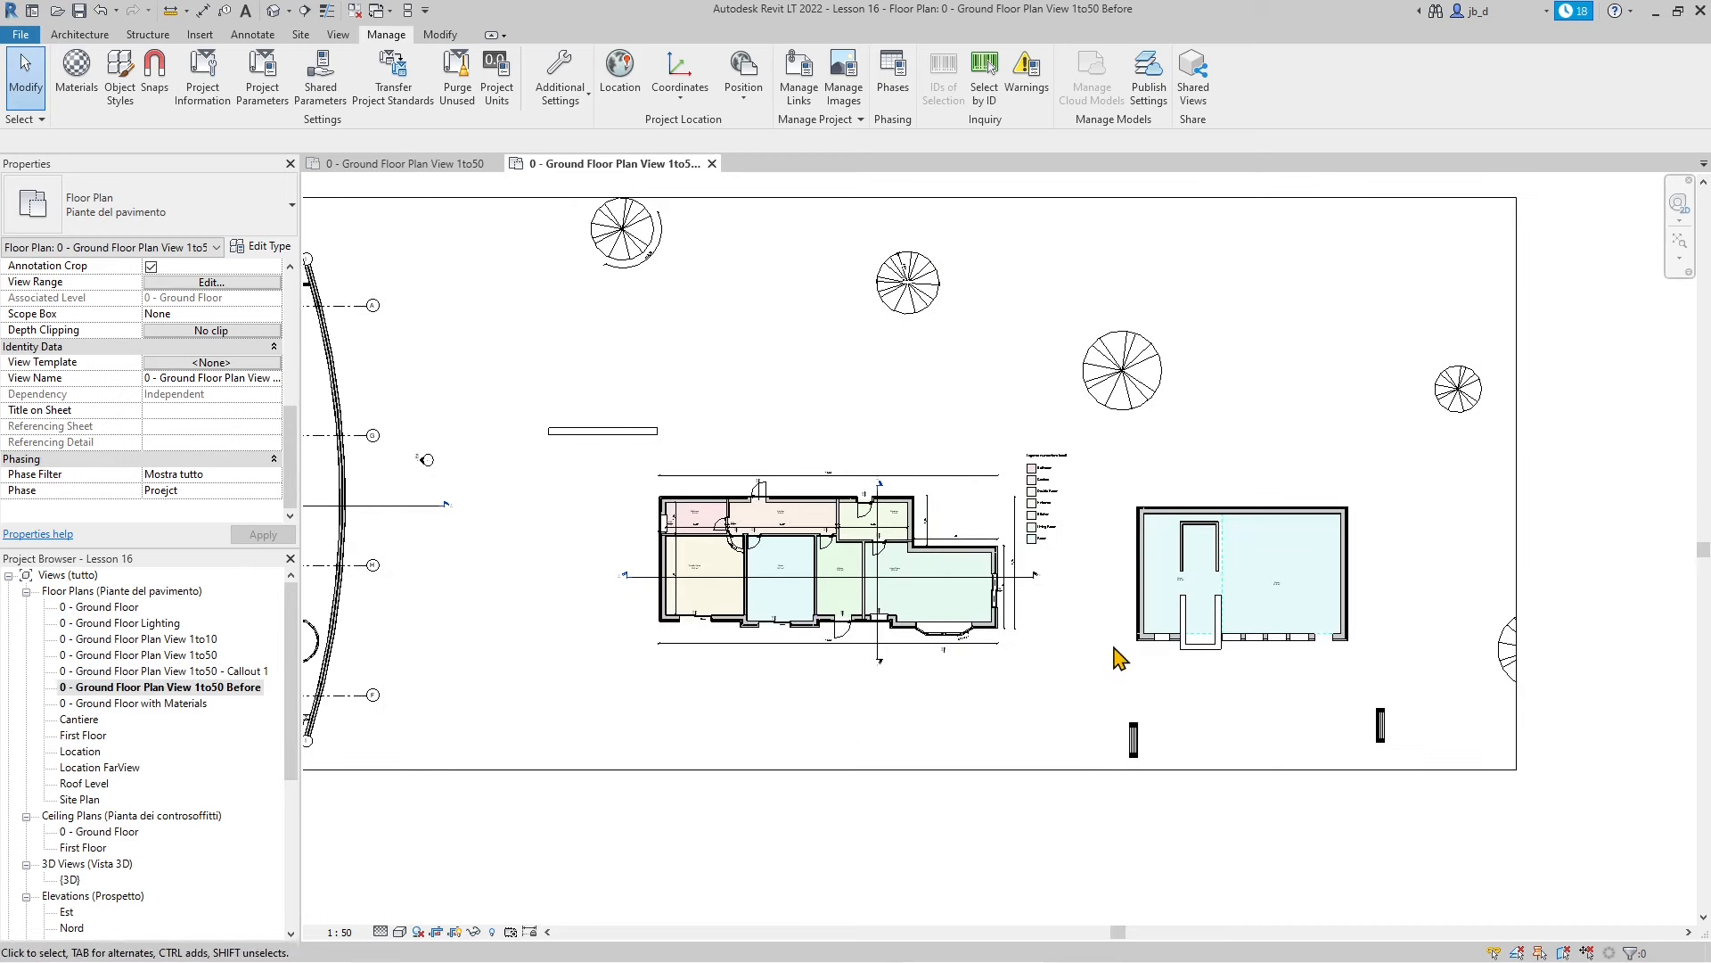
pyautogui.scroll(-2, 1096, 642)
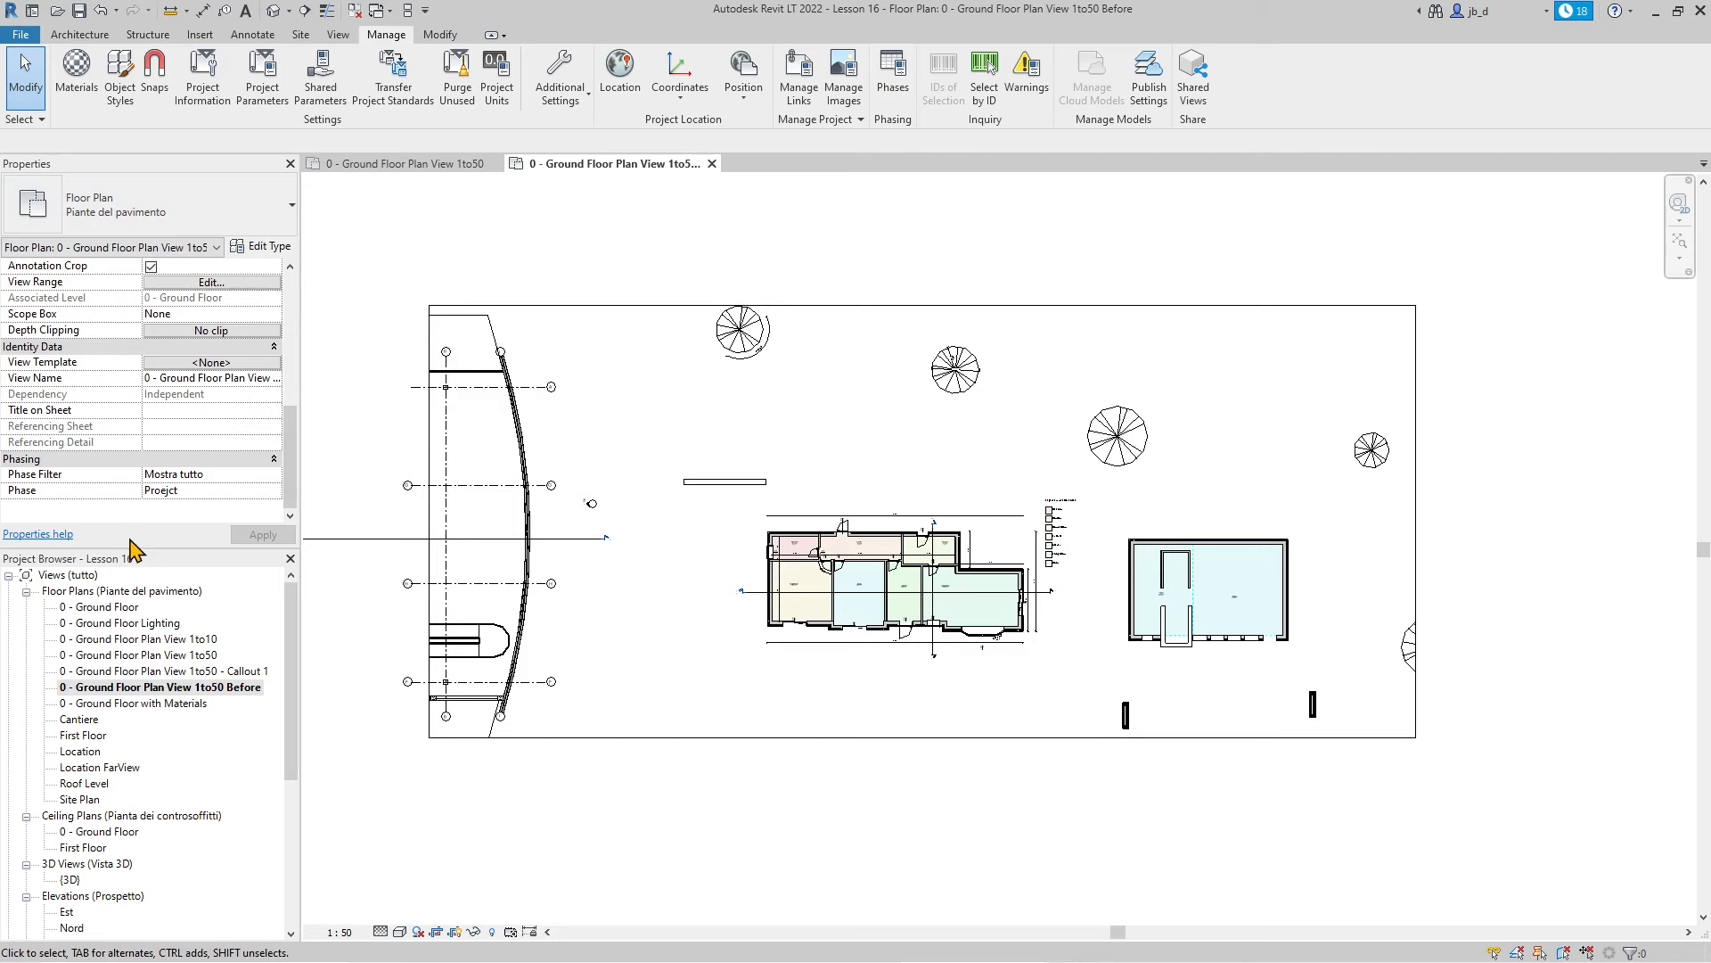
pyautogui.scroll(8, 92, 377)
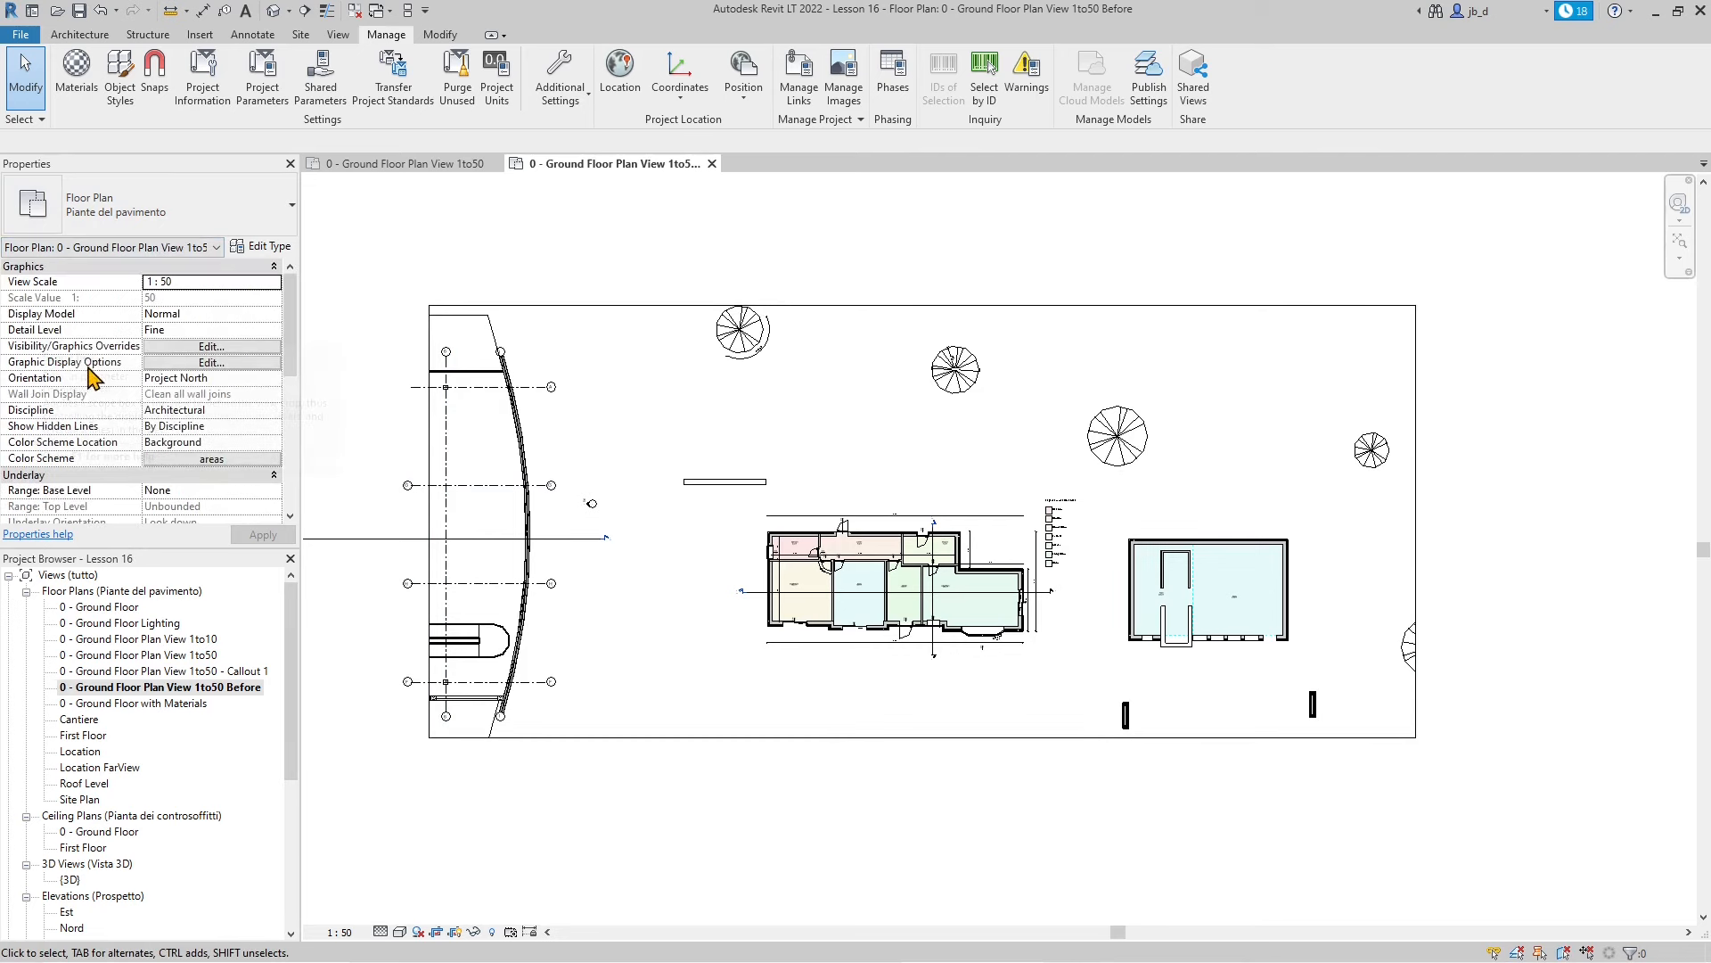
pyautogui.click(44, 267)
pyautogui.click(46, 282)
pyautogui.click(46, 298)
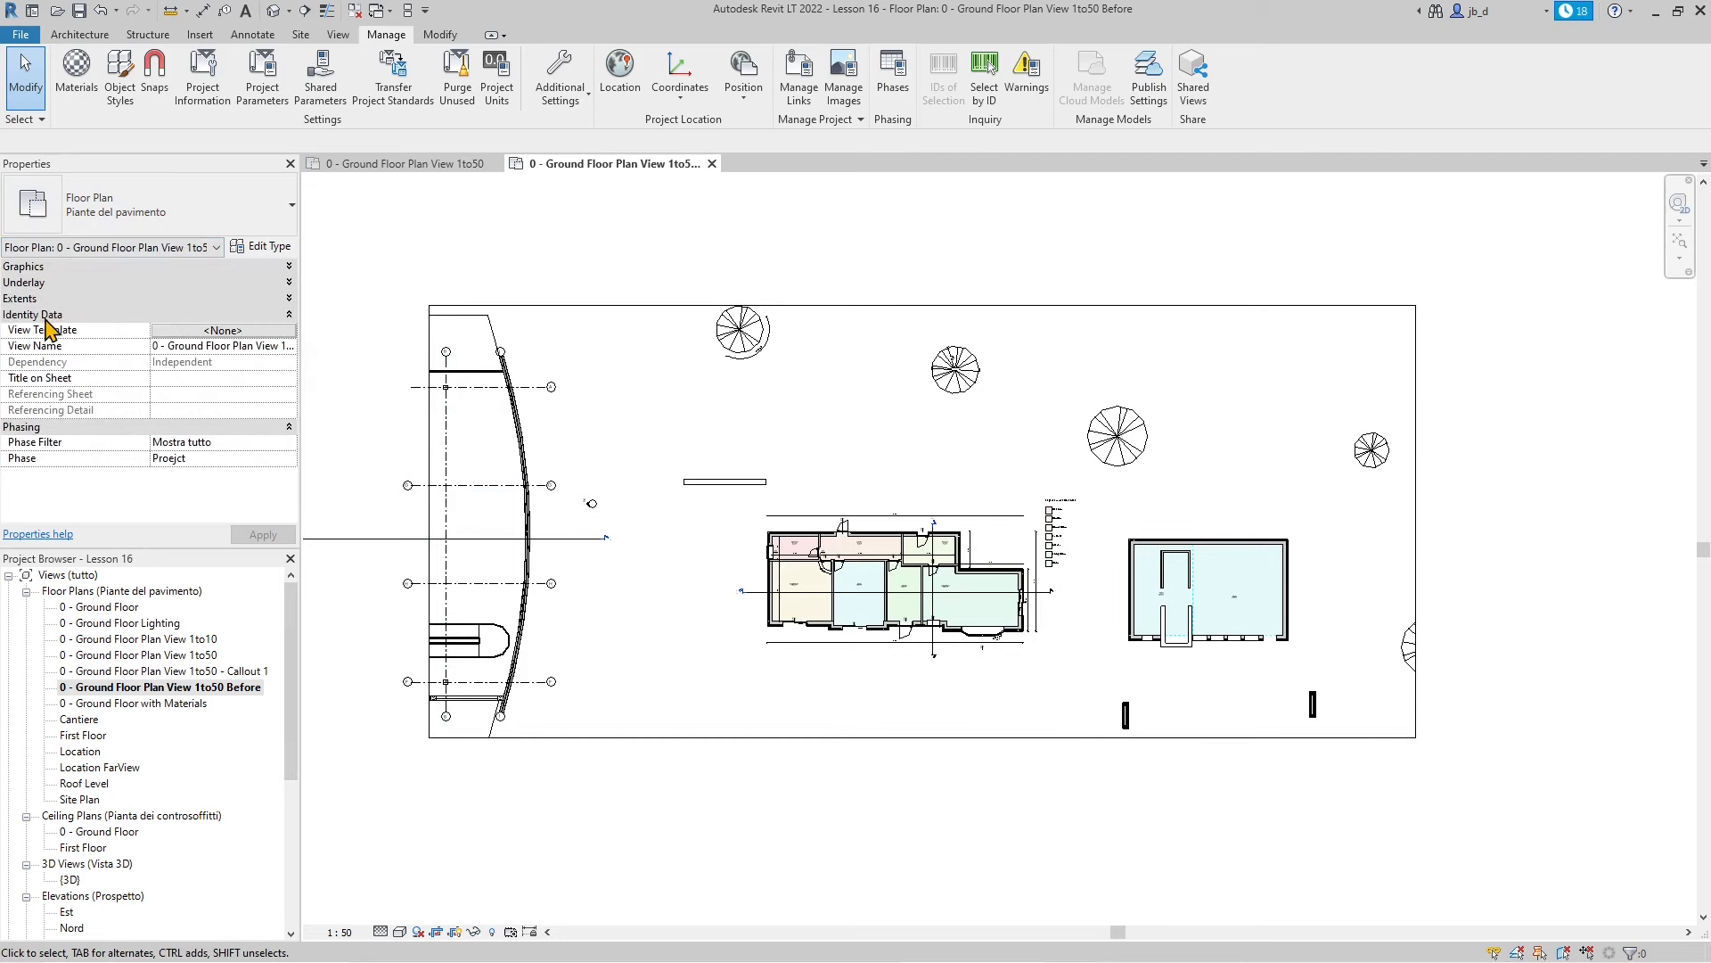
pyautogui.click(47, 314)
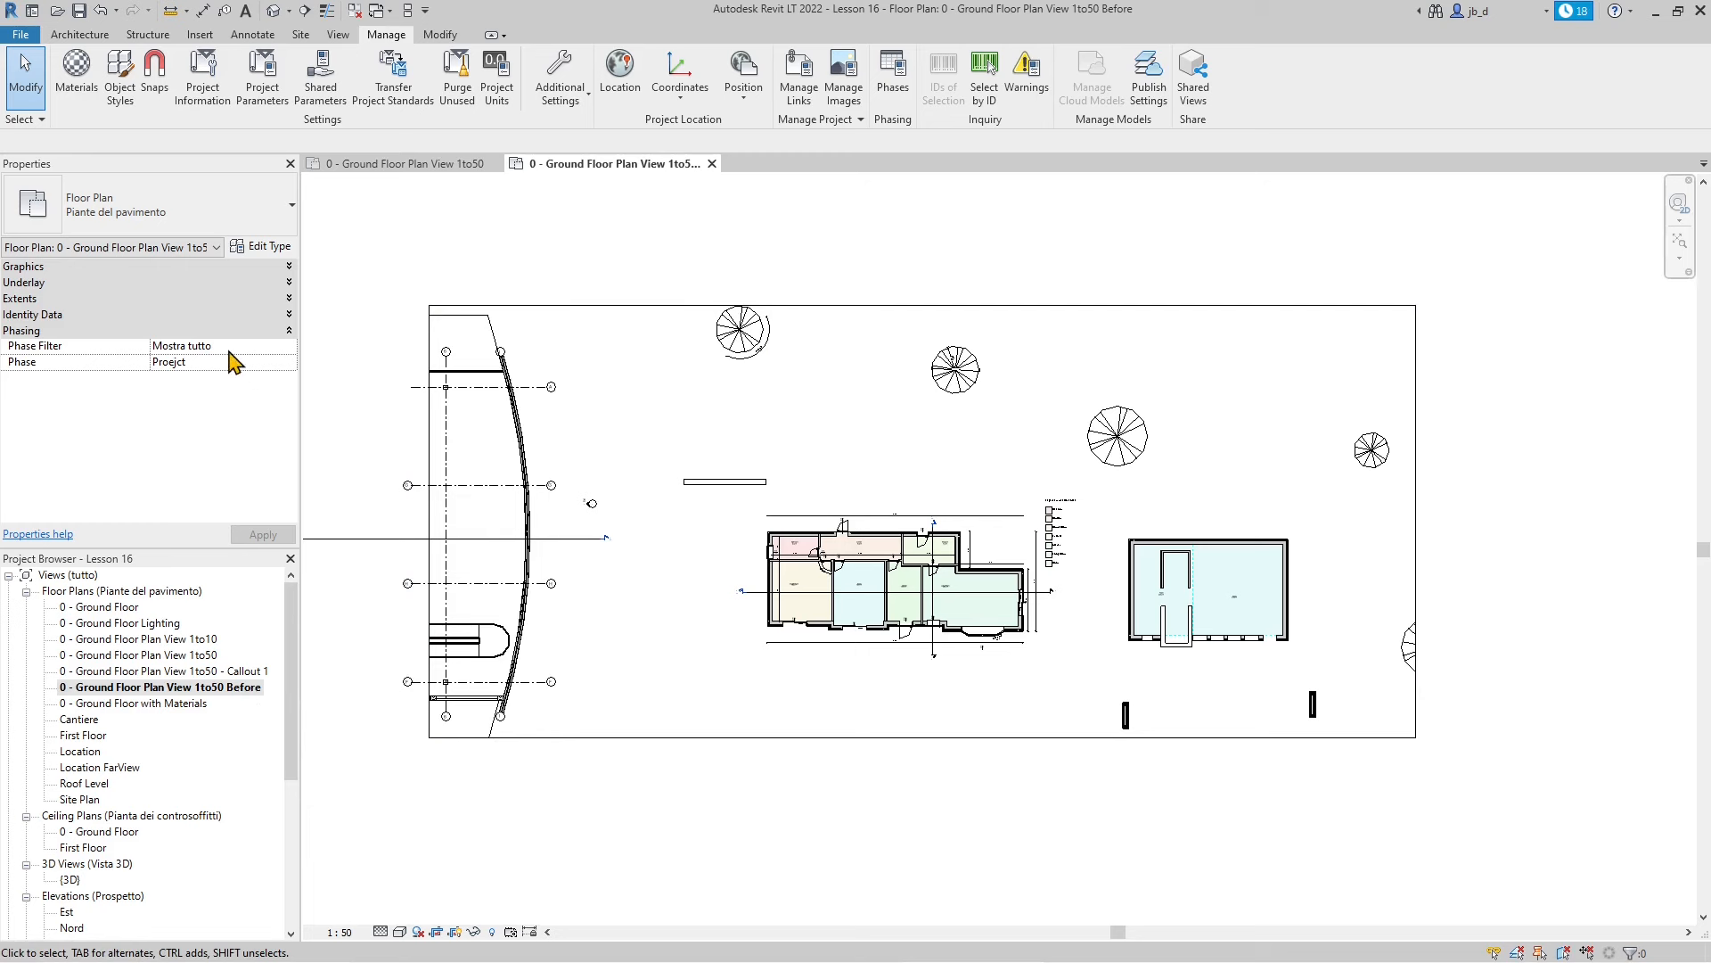
# Set the Before view's Phase property to Status and apply it
pyautogui.click(203, 362)
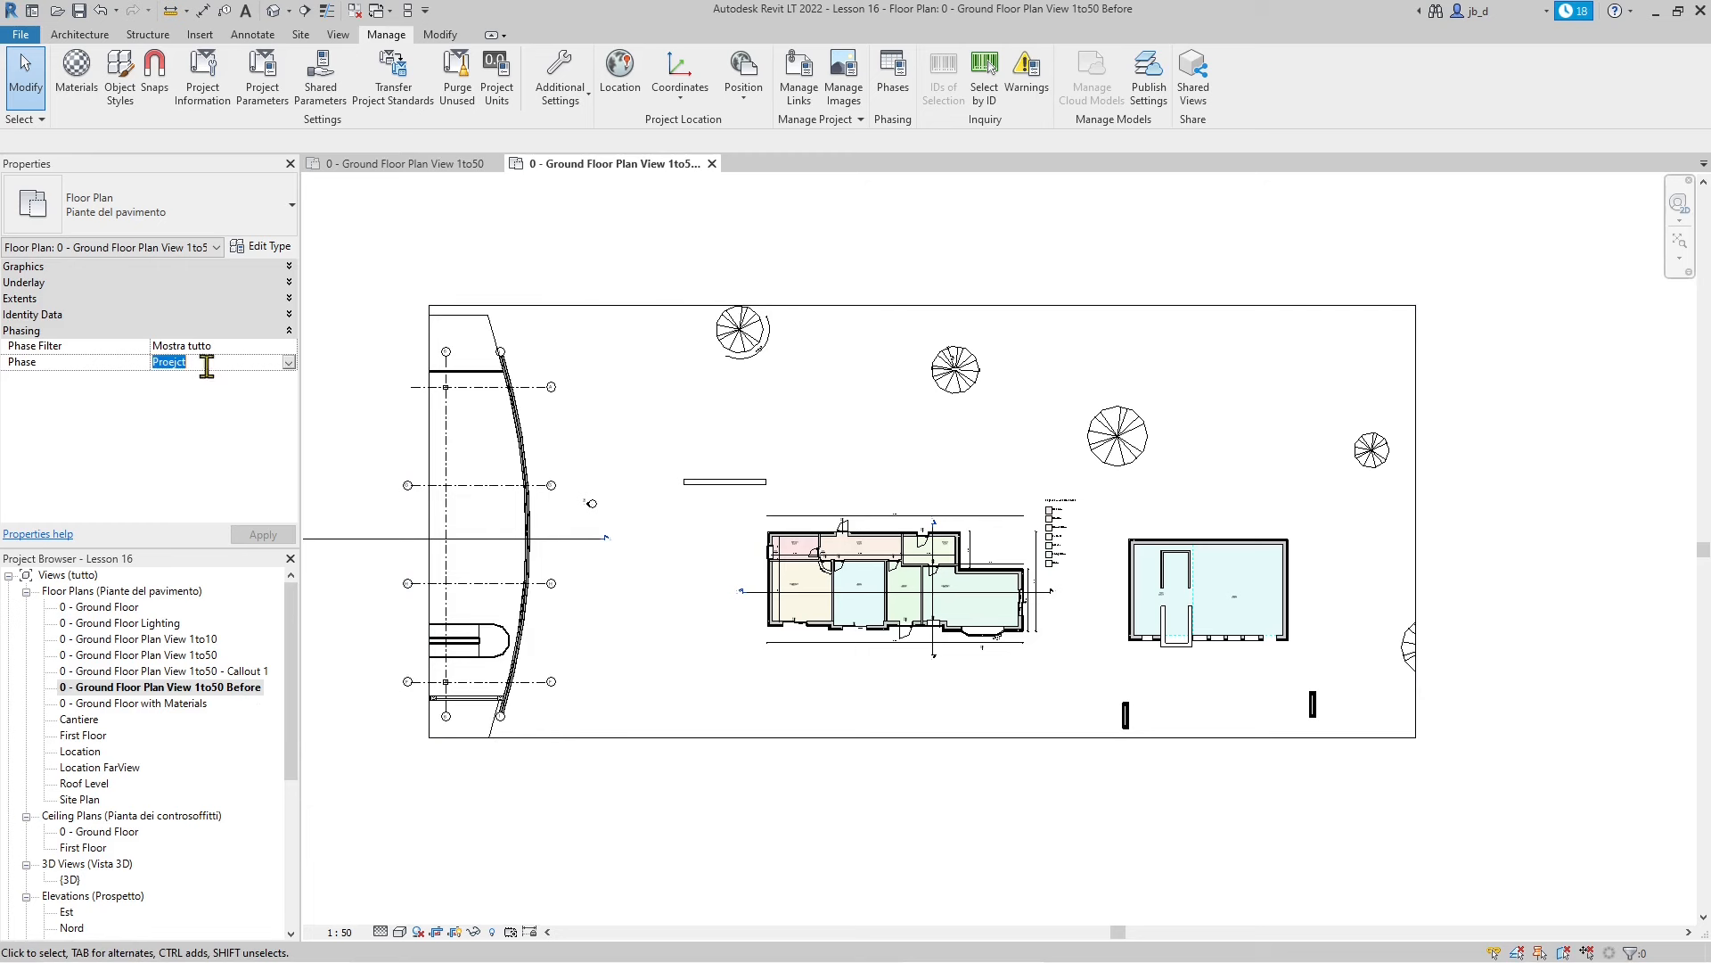
pyautogui.click(289, 363)
pyautogui.click(173, 377)
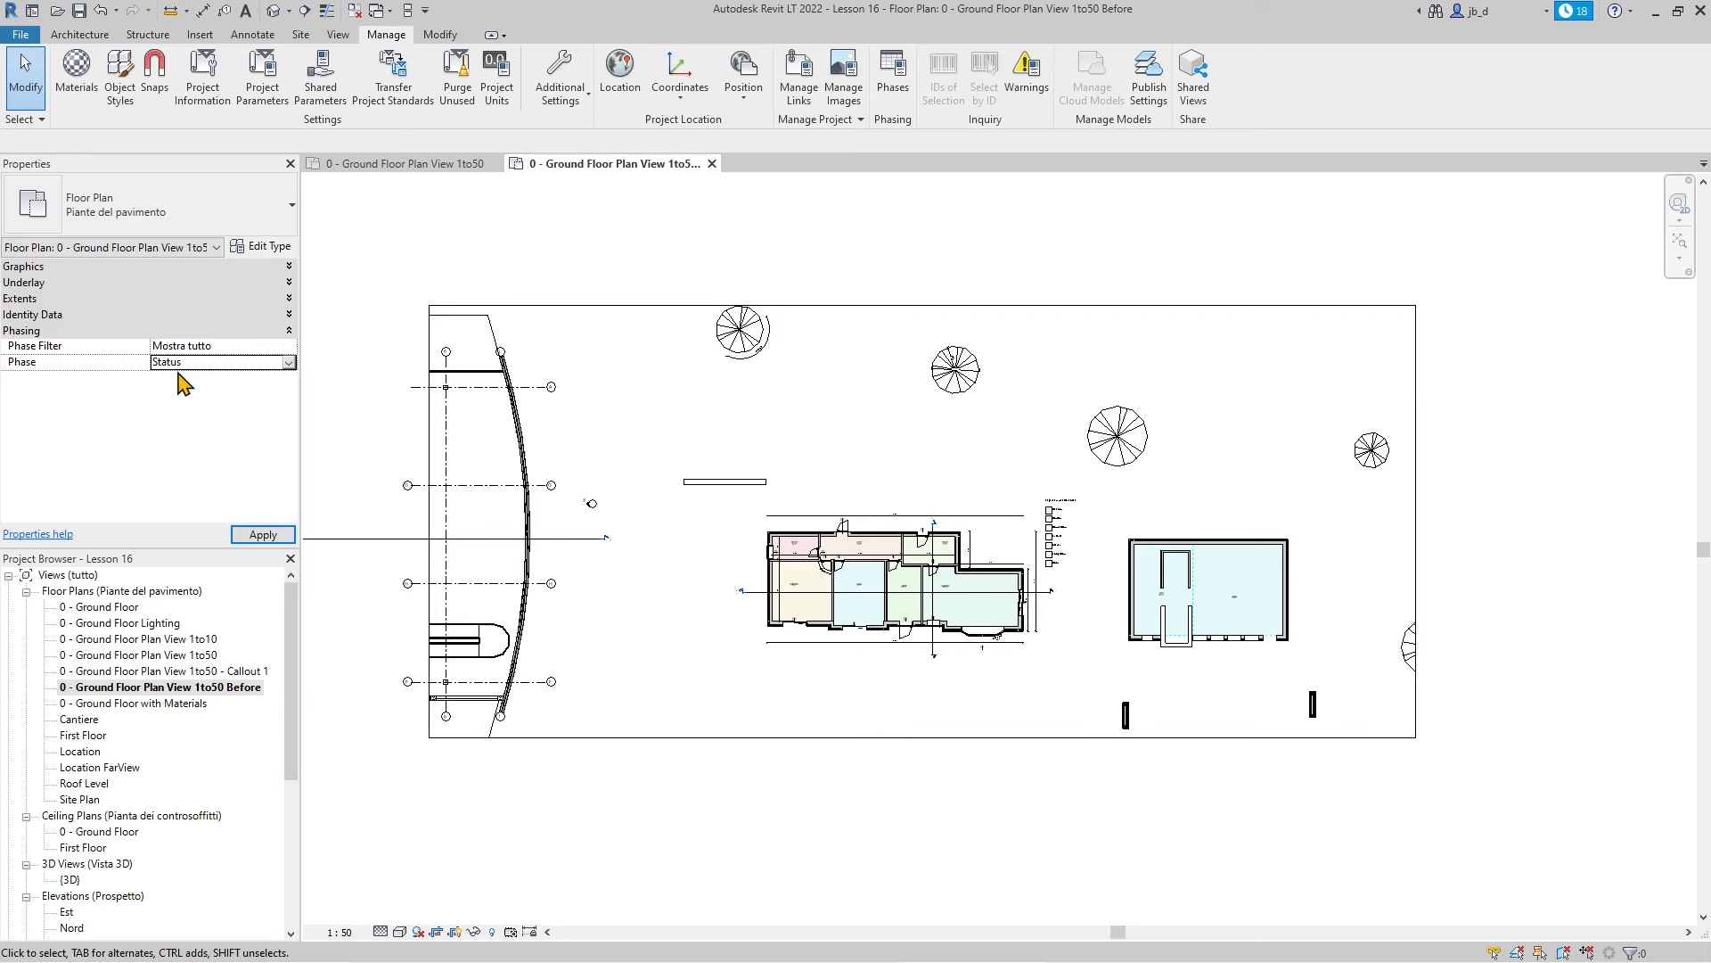
pyautogui.click(288, 362)
pyautogui.click(188, 375)
pyautogui.click(288, 363)
pyautogui.click(182, 393)
pyautogui.click(290, 368)
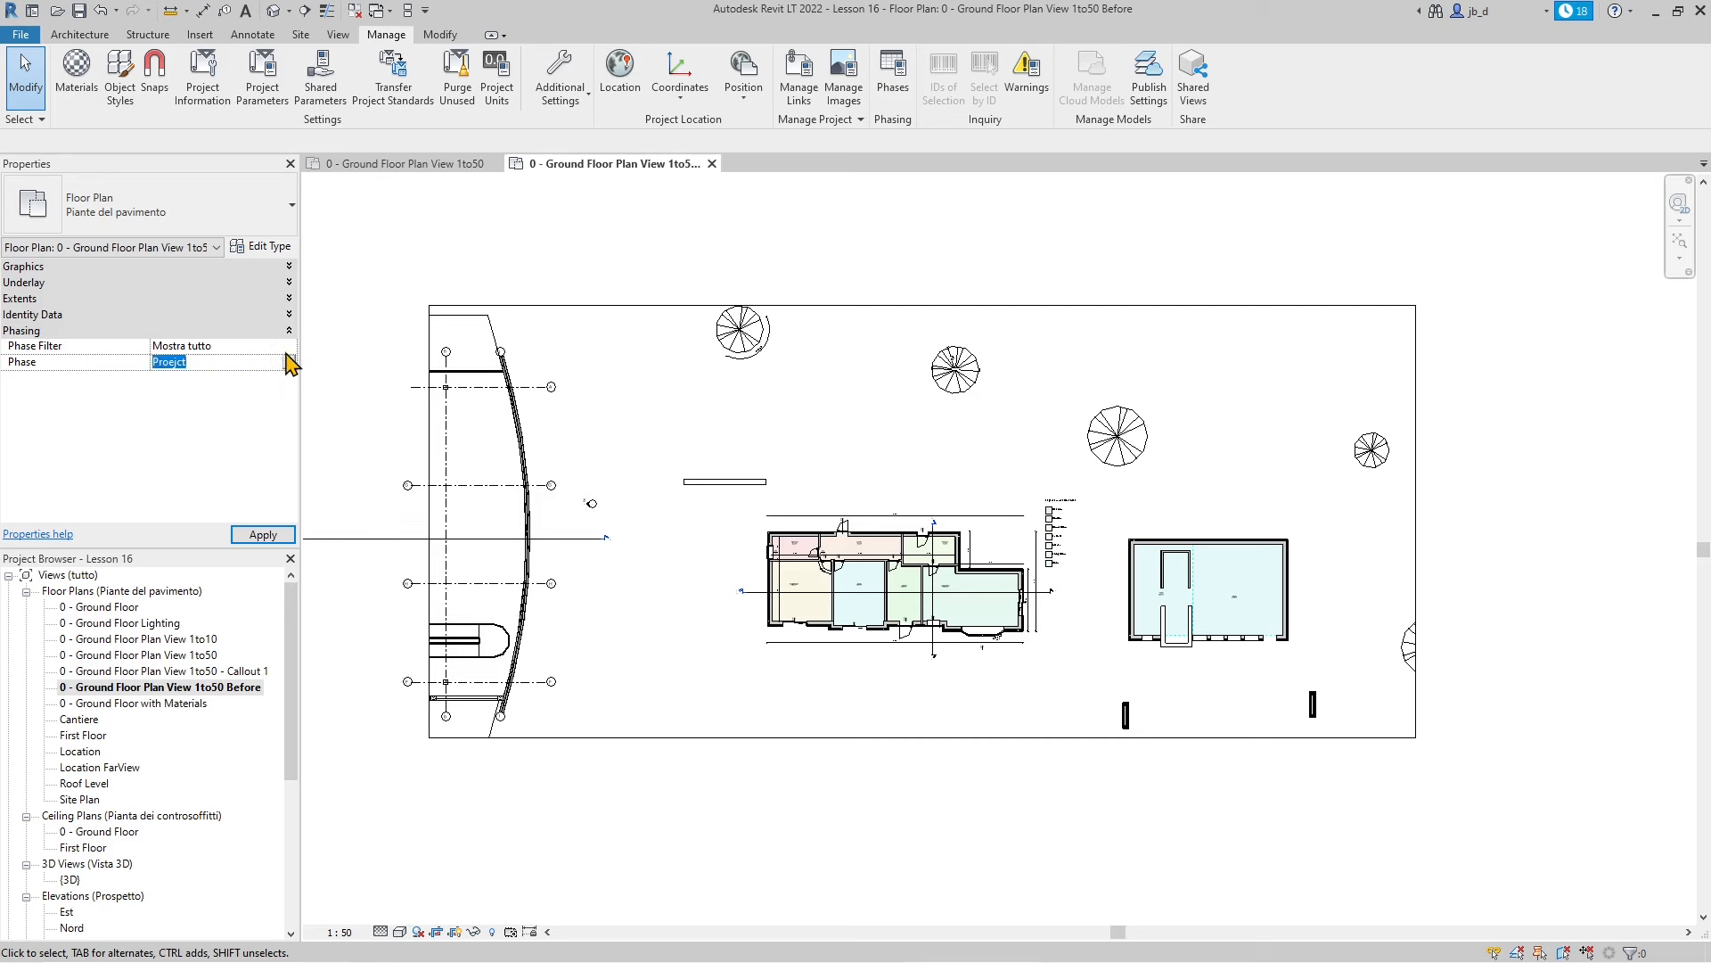
pyautogui.click(290, 365)
pyautogui.click(217, 378)
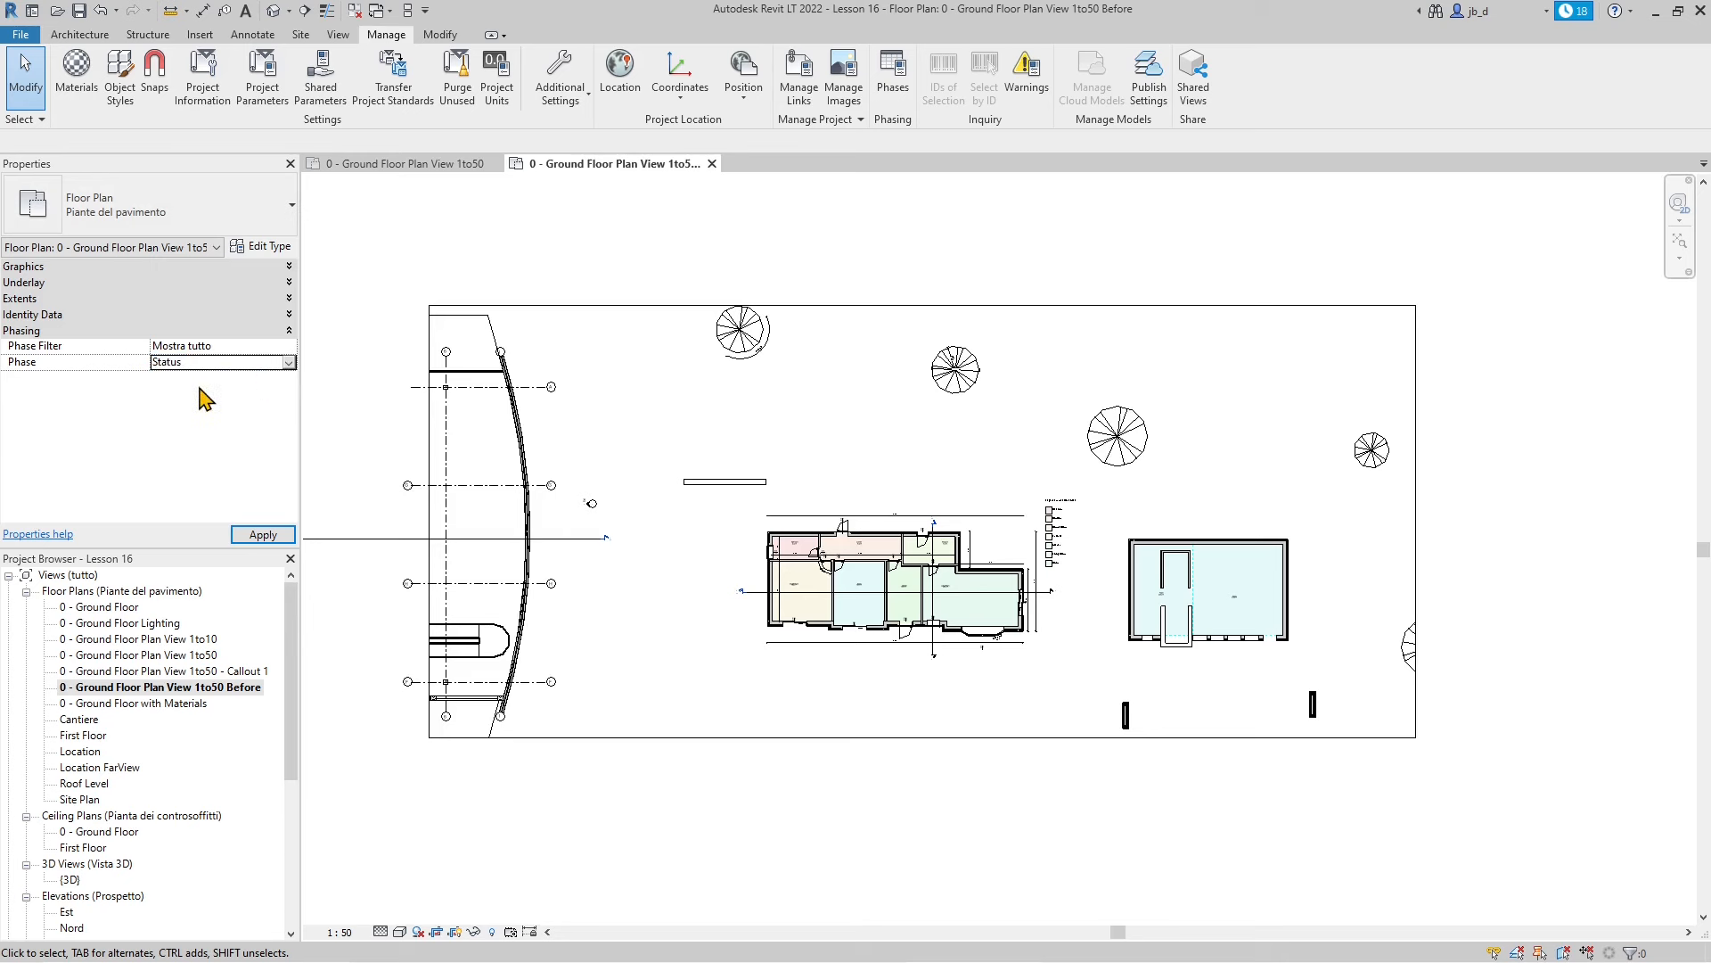
pyautogui.click(290, 362)
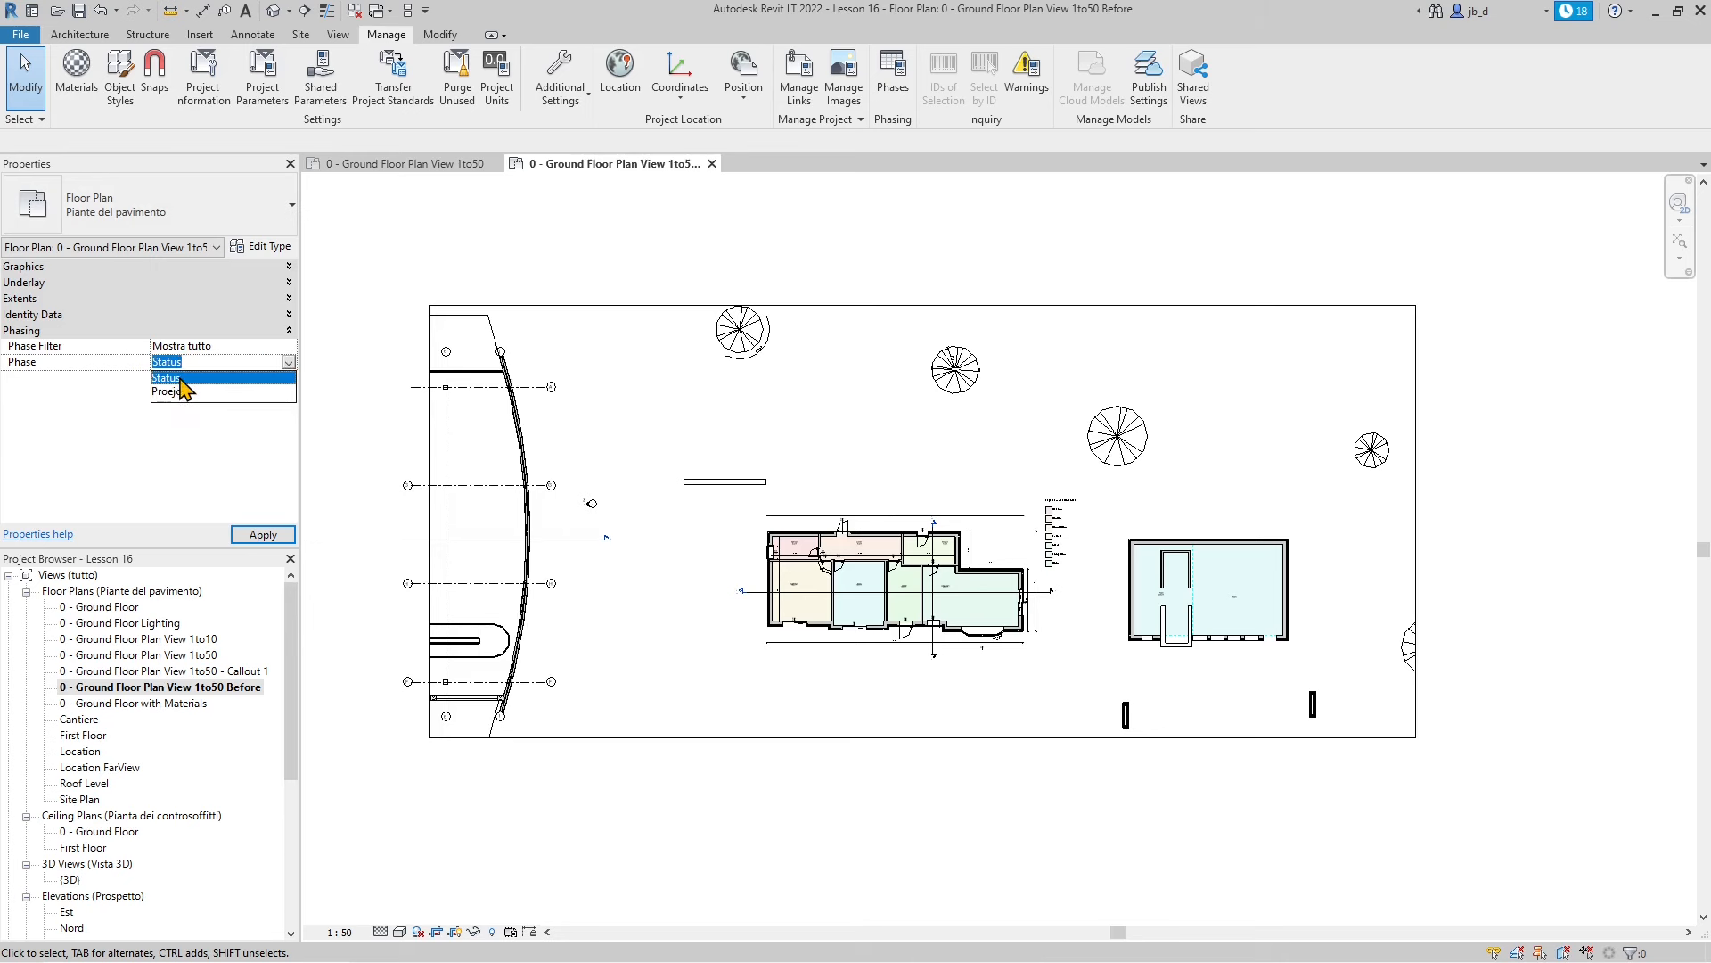
pyautogui.click(177, 382)
pyautogui.click(253, 536)
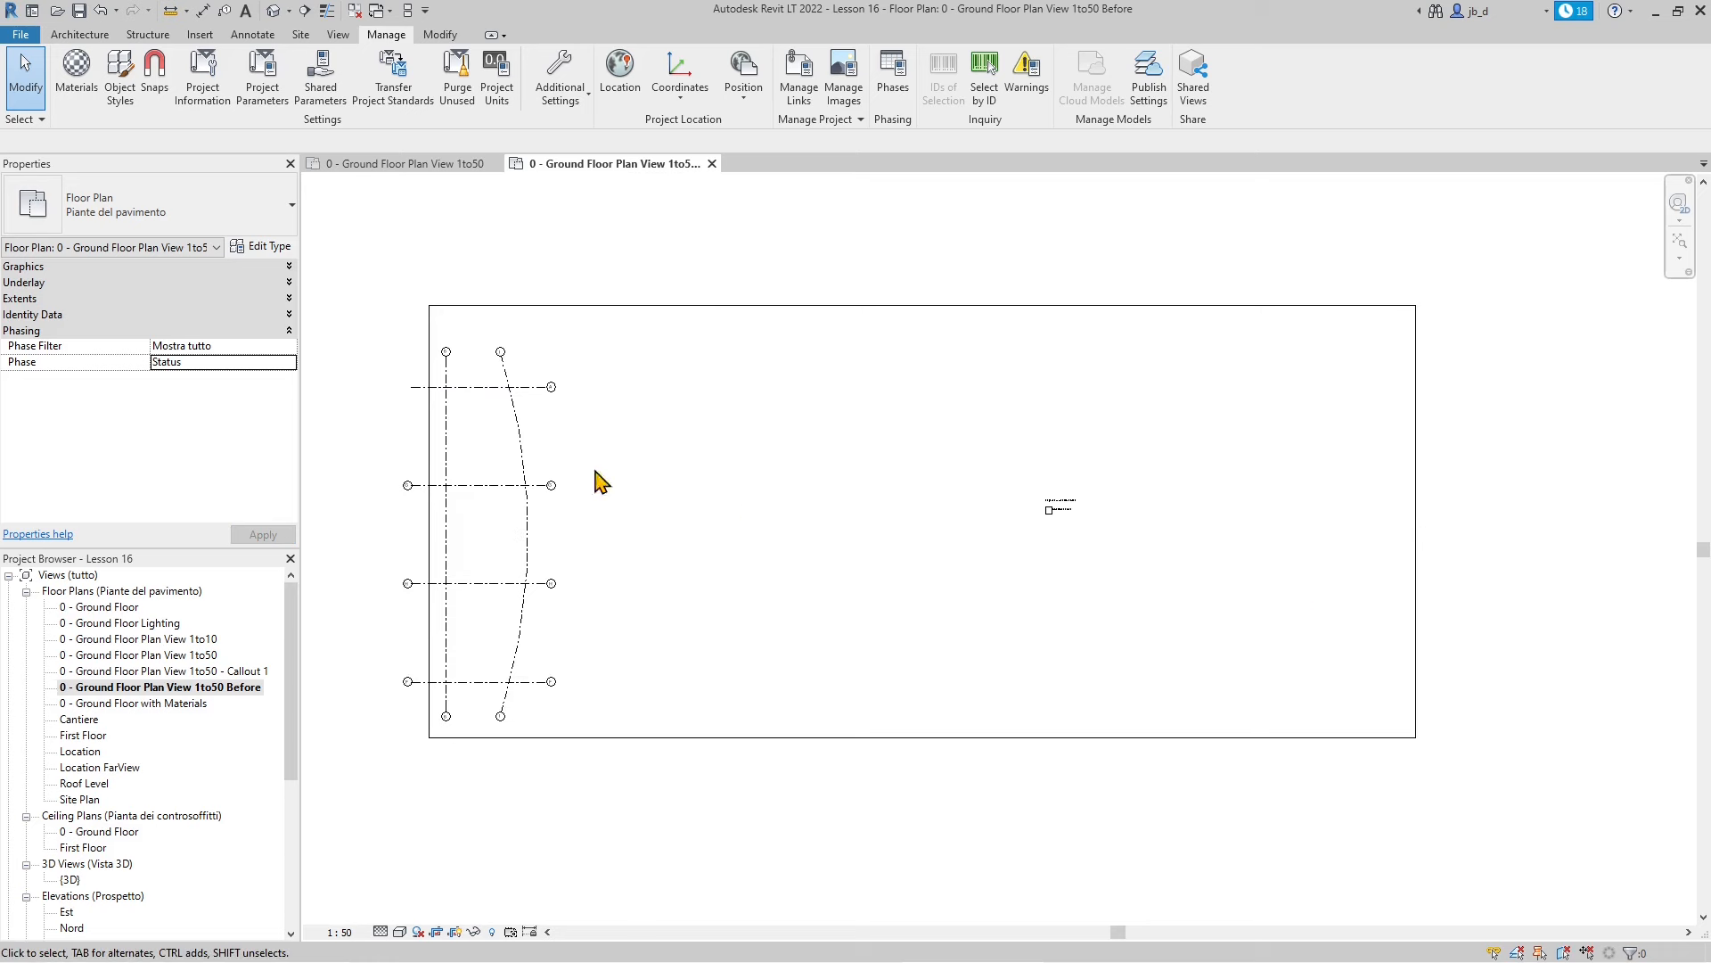
# Set the Before view's Phase back to Proejct, apply, and open Manage > Phases
pyautogui.click(289, 365)
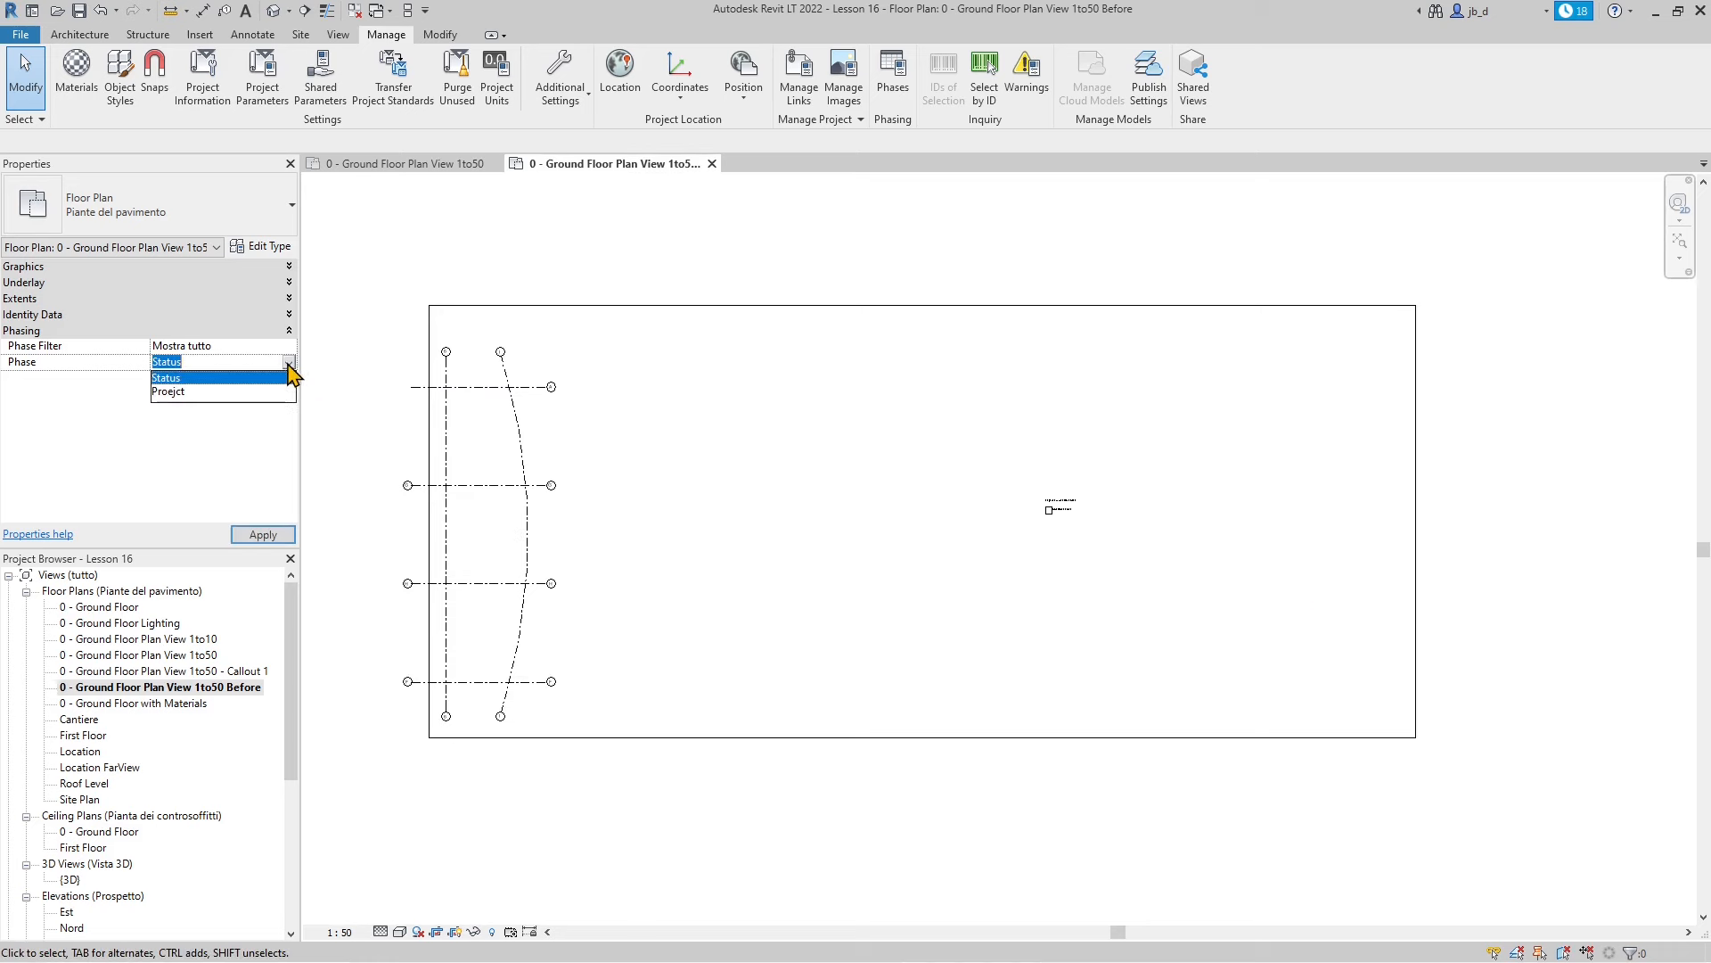
pyautogui.click(183, 398)
pyautogui.click(257, 537)
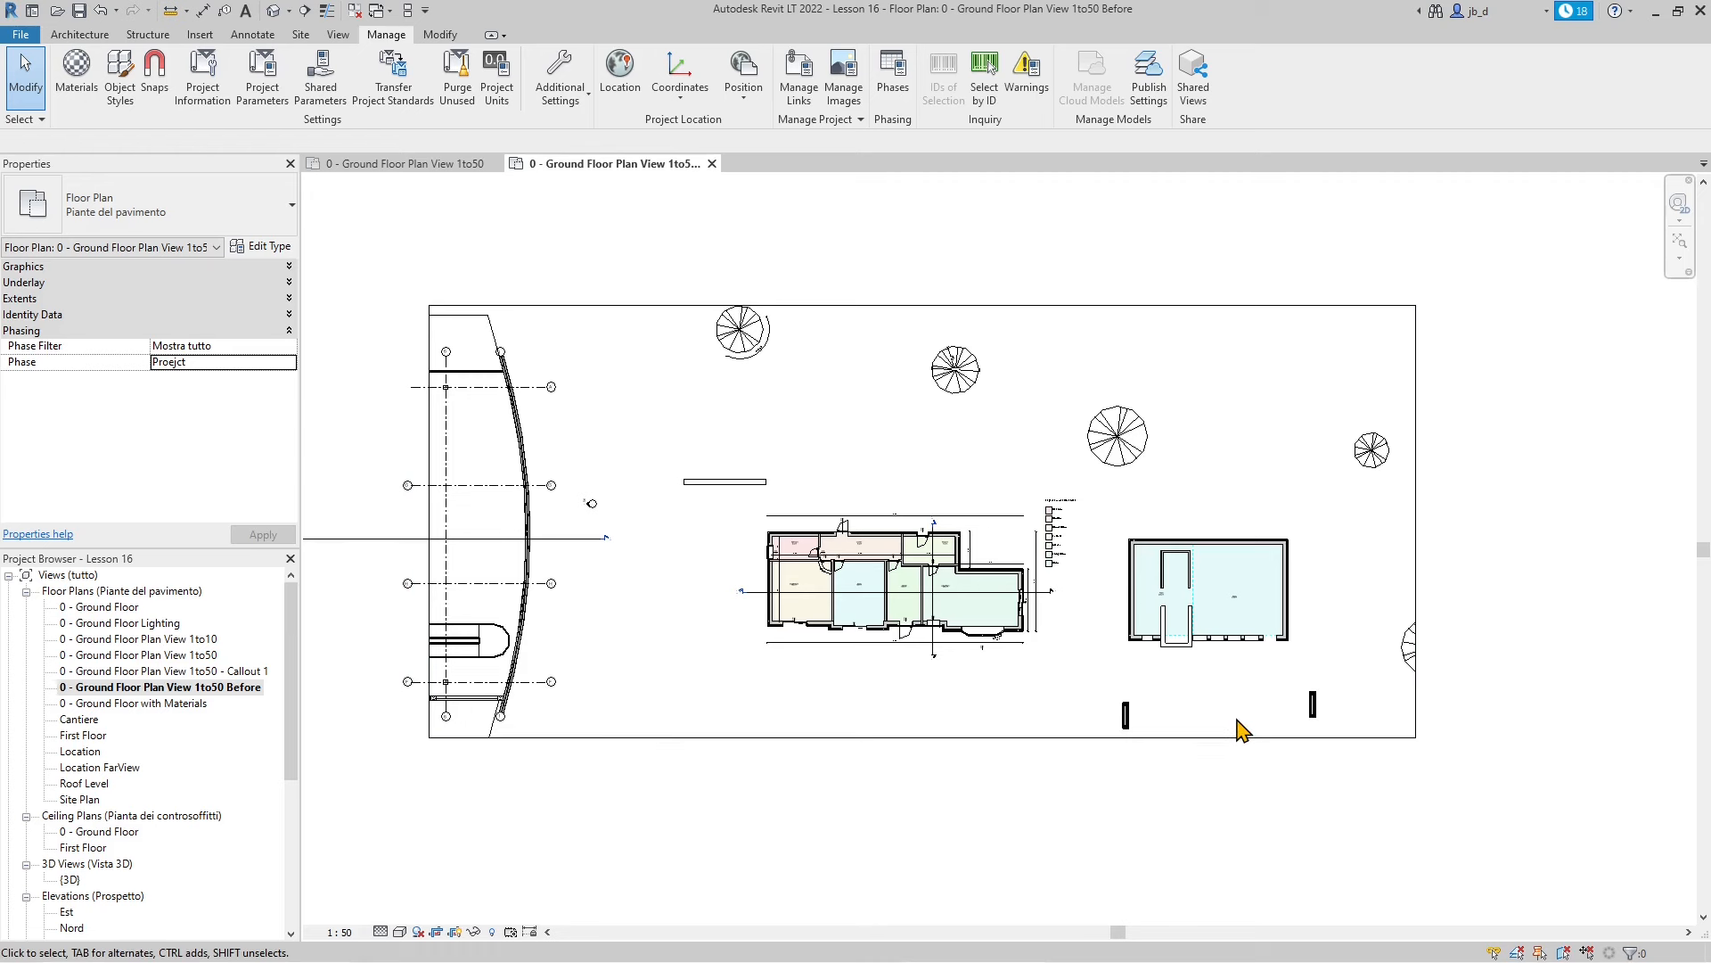
pyautogui.scroll(1, 1193, 738)
pyautogui.scroll(-1, 1250, 792)
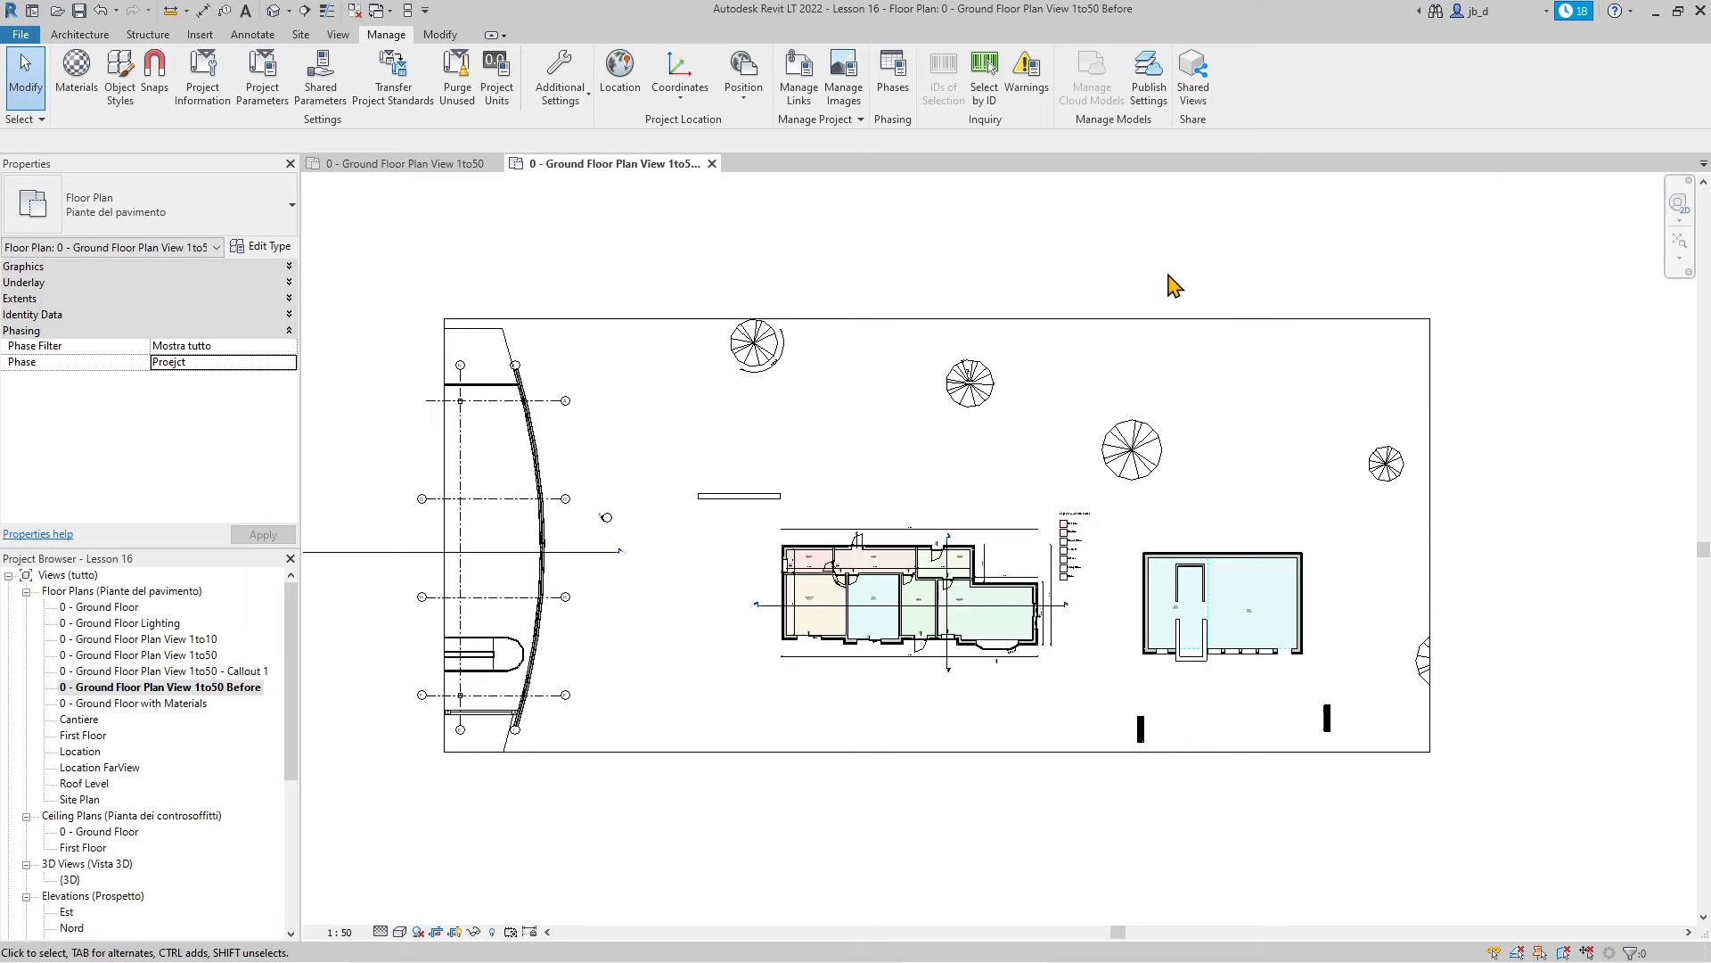
pyautogui.click(892, 89)
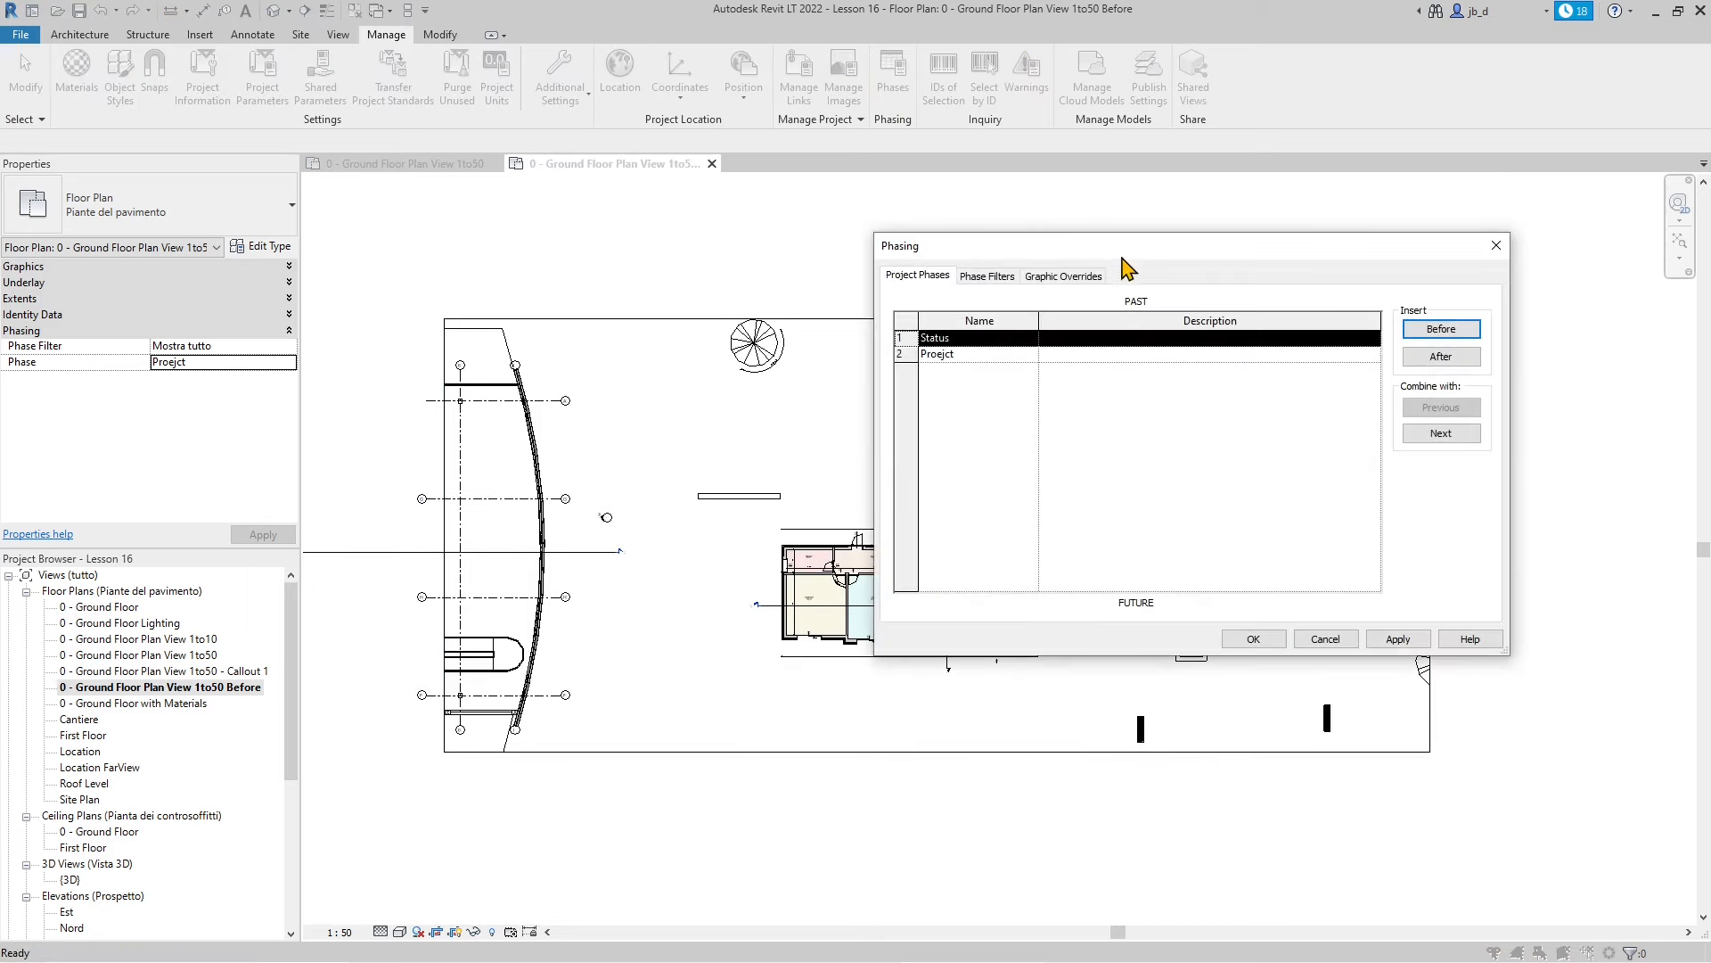
# Close the Phasing settings and window-select the outbuilding to the right of the house
pyautogui.moveTo(1121, 249)
pyautogui.mouseDown()
pyautogui.moveTo(934, 234)
pyautogui.moveTo(955, 236)
pyautogui.mouseUp()
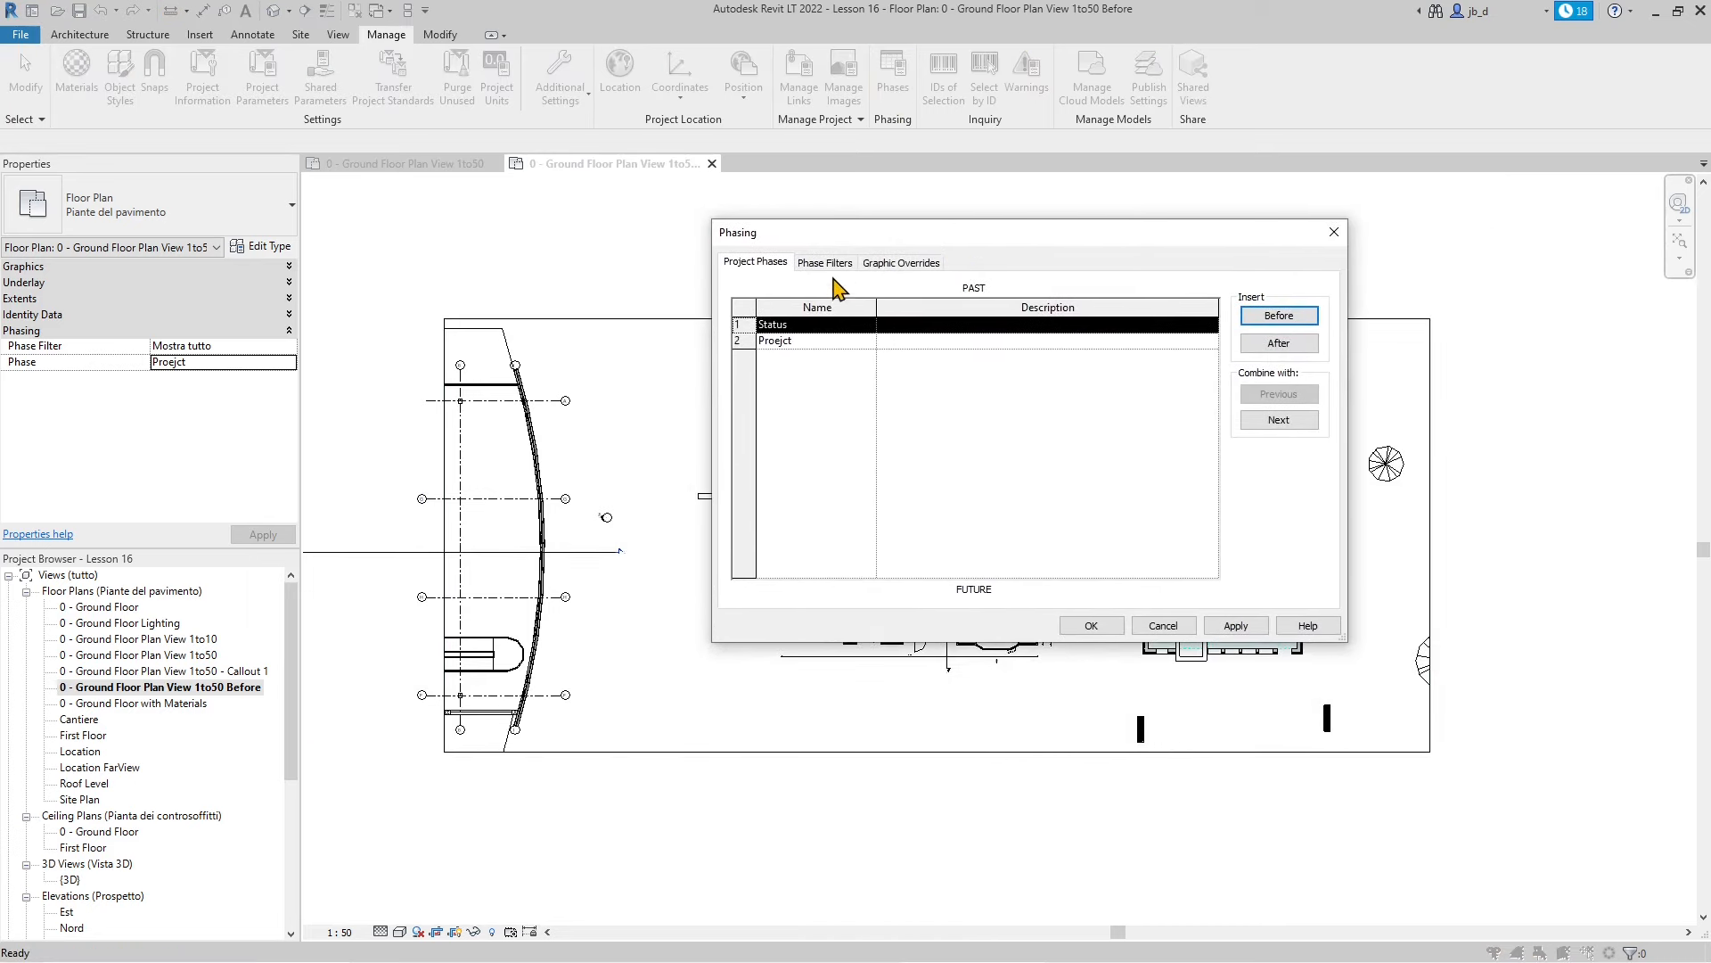
pyautogui.click(1333, 232)
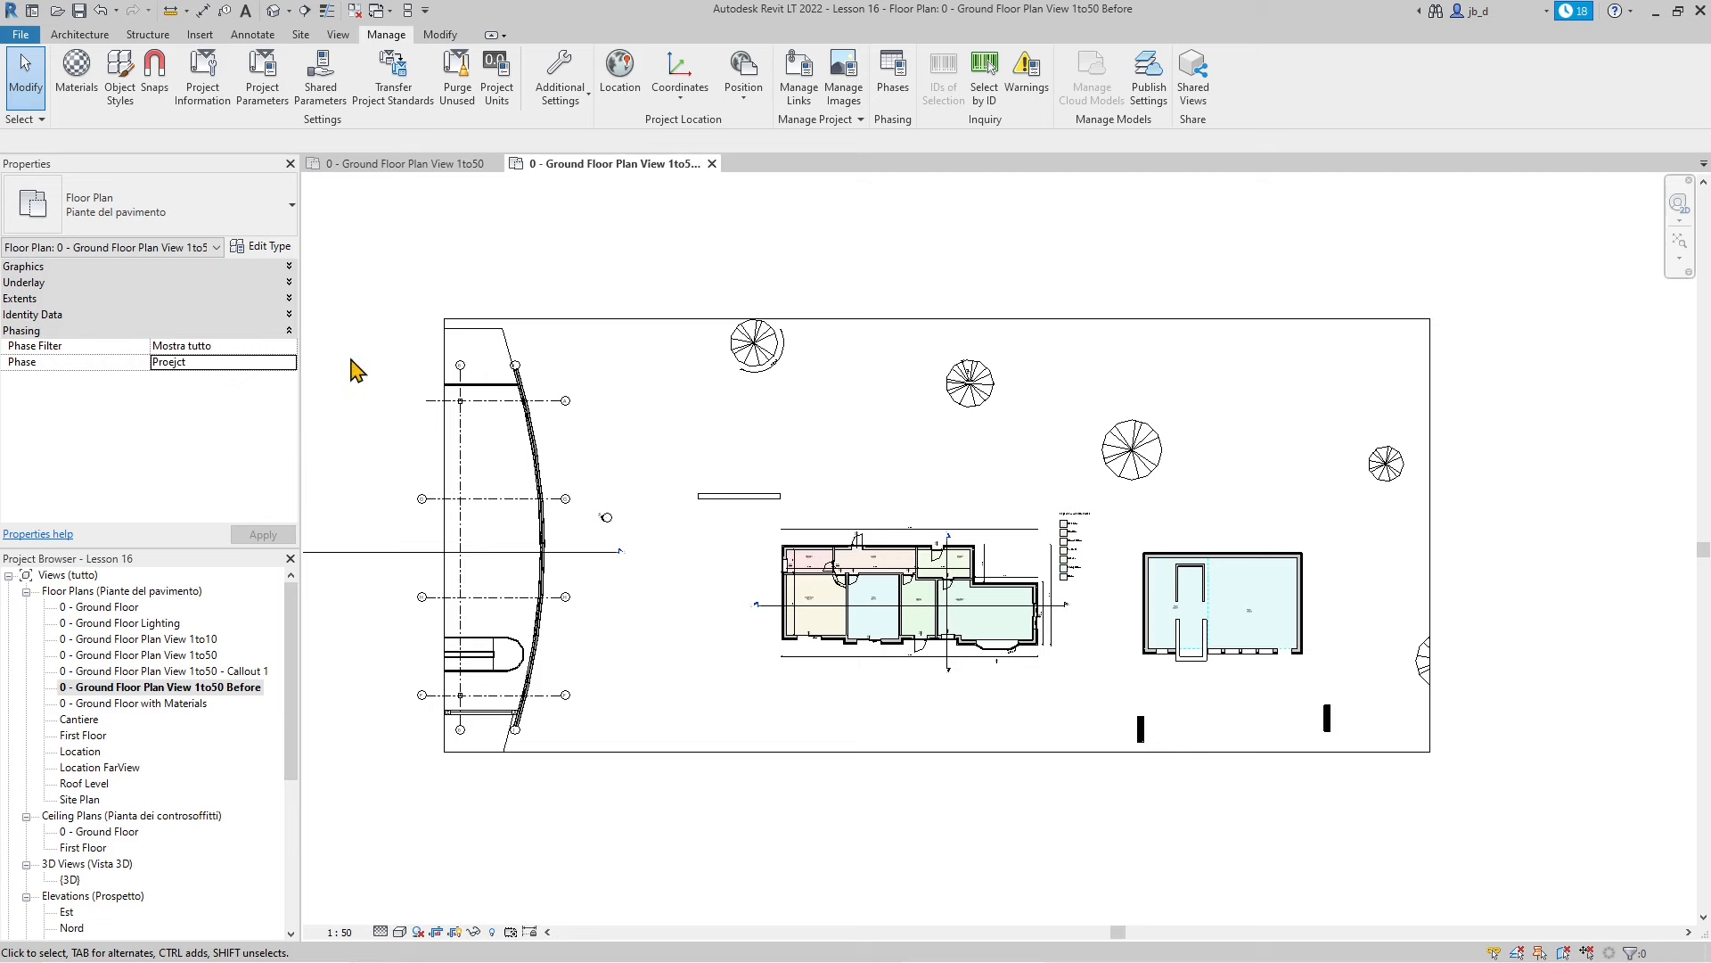
pyautogui.moveTo(1082, 714); pyautogui.dragTo(1074, 659, button='middle')
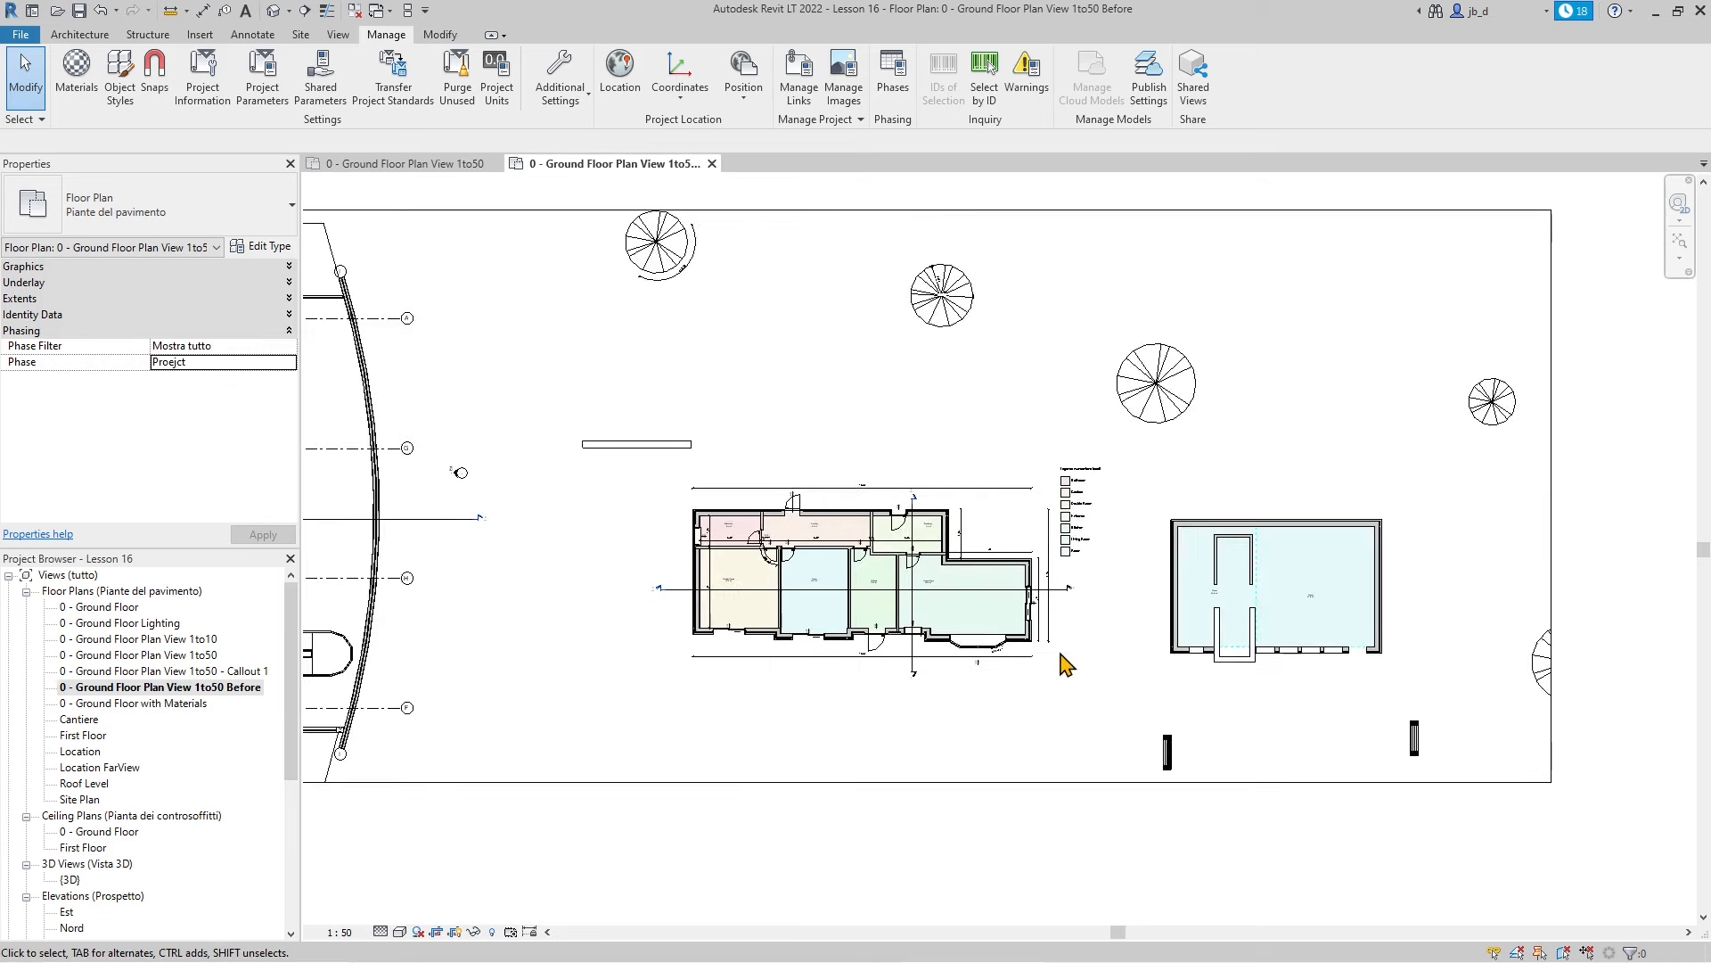
pyautogui.scroll(2, 1114, 539)
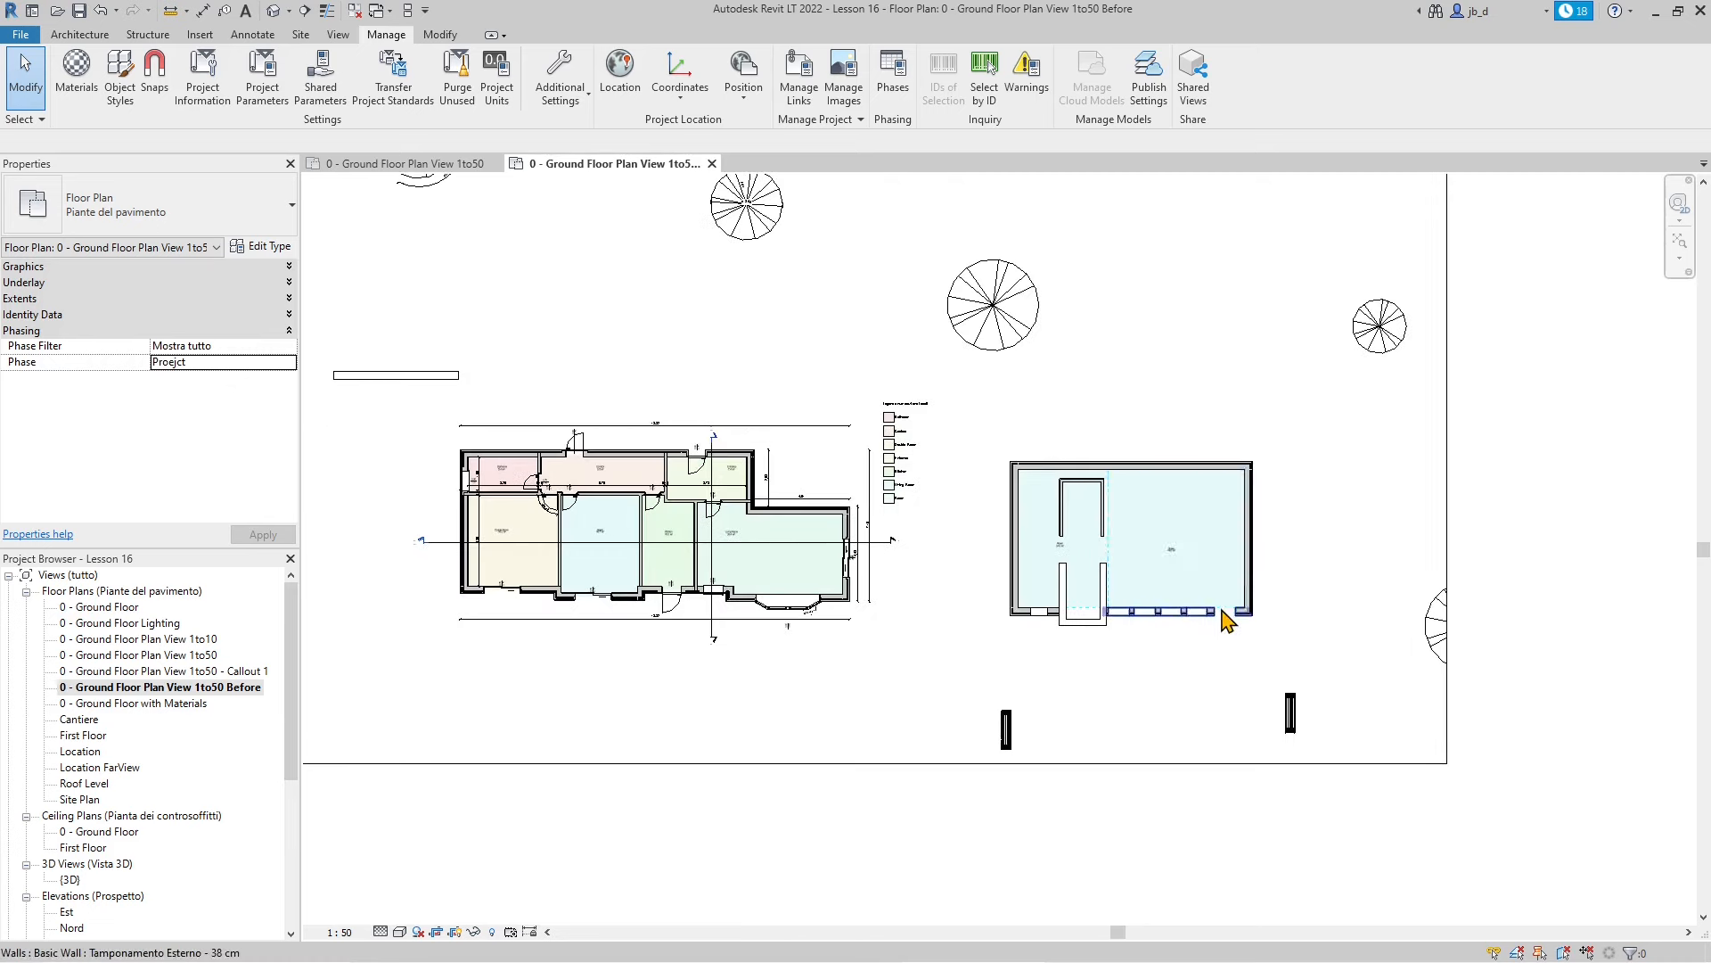
pyautogui.scroll(1, 1217, 624)
pyautogui.scroll(1, 1225, 646)
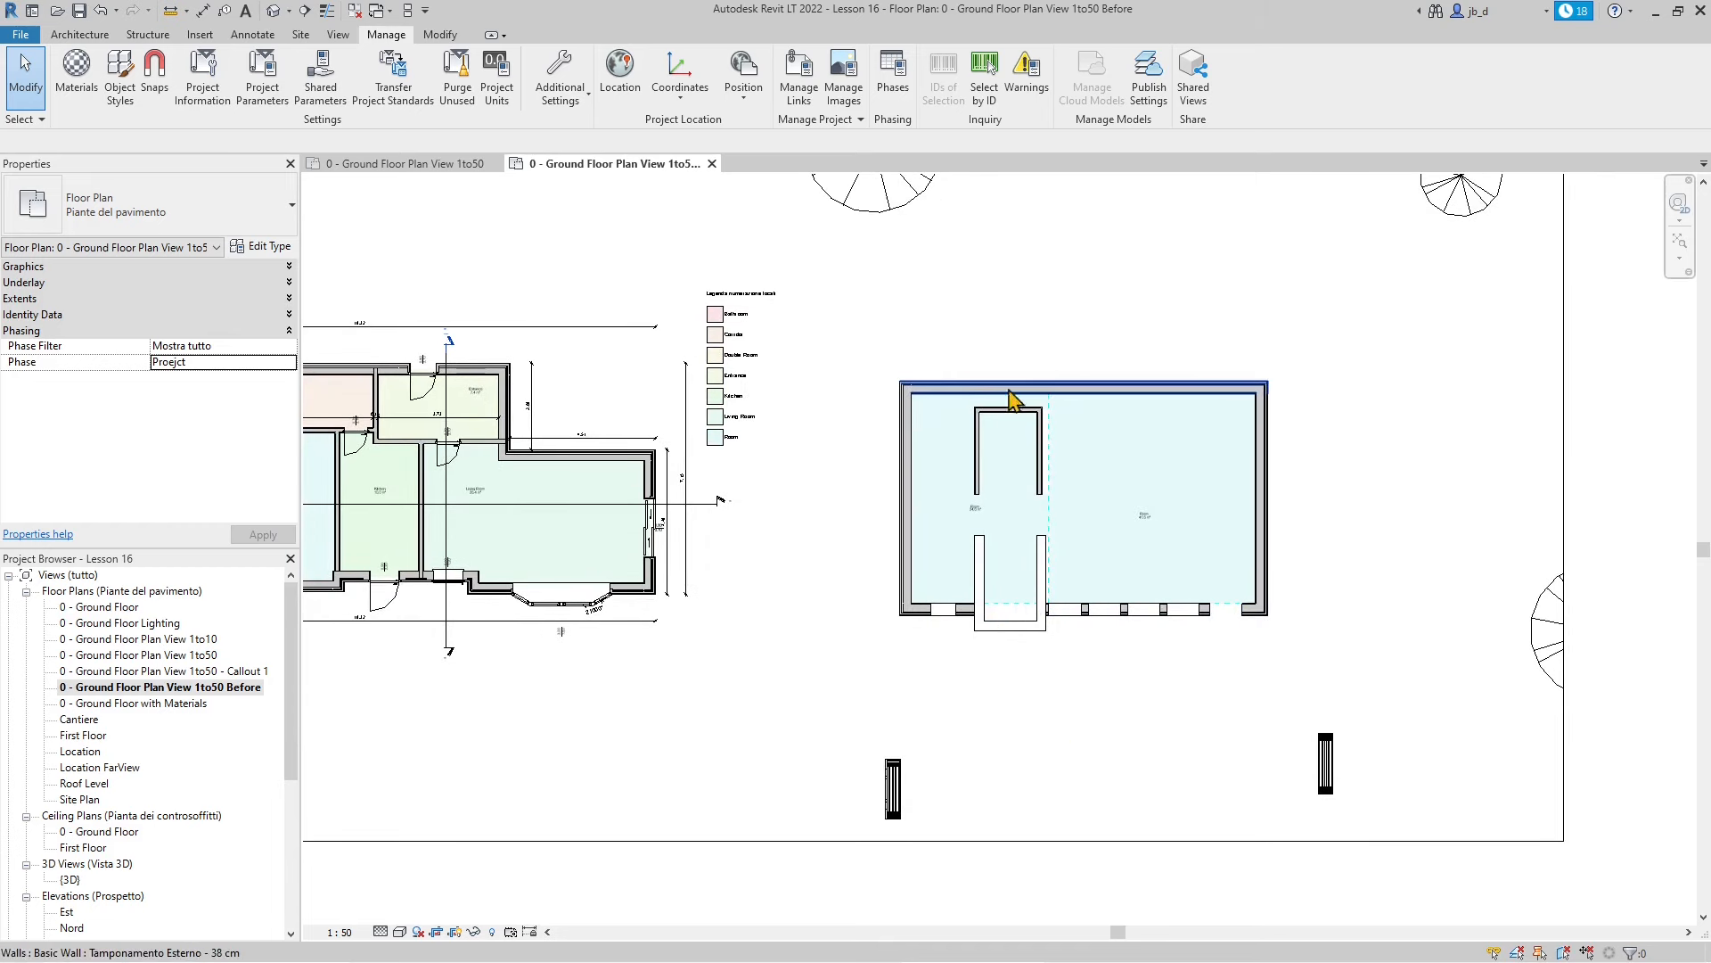
pyautogui.moveTo(864, 340); pyautogui.dragTo(1305, 666)
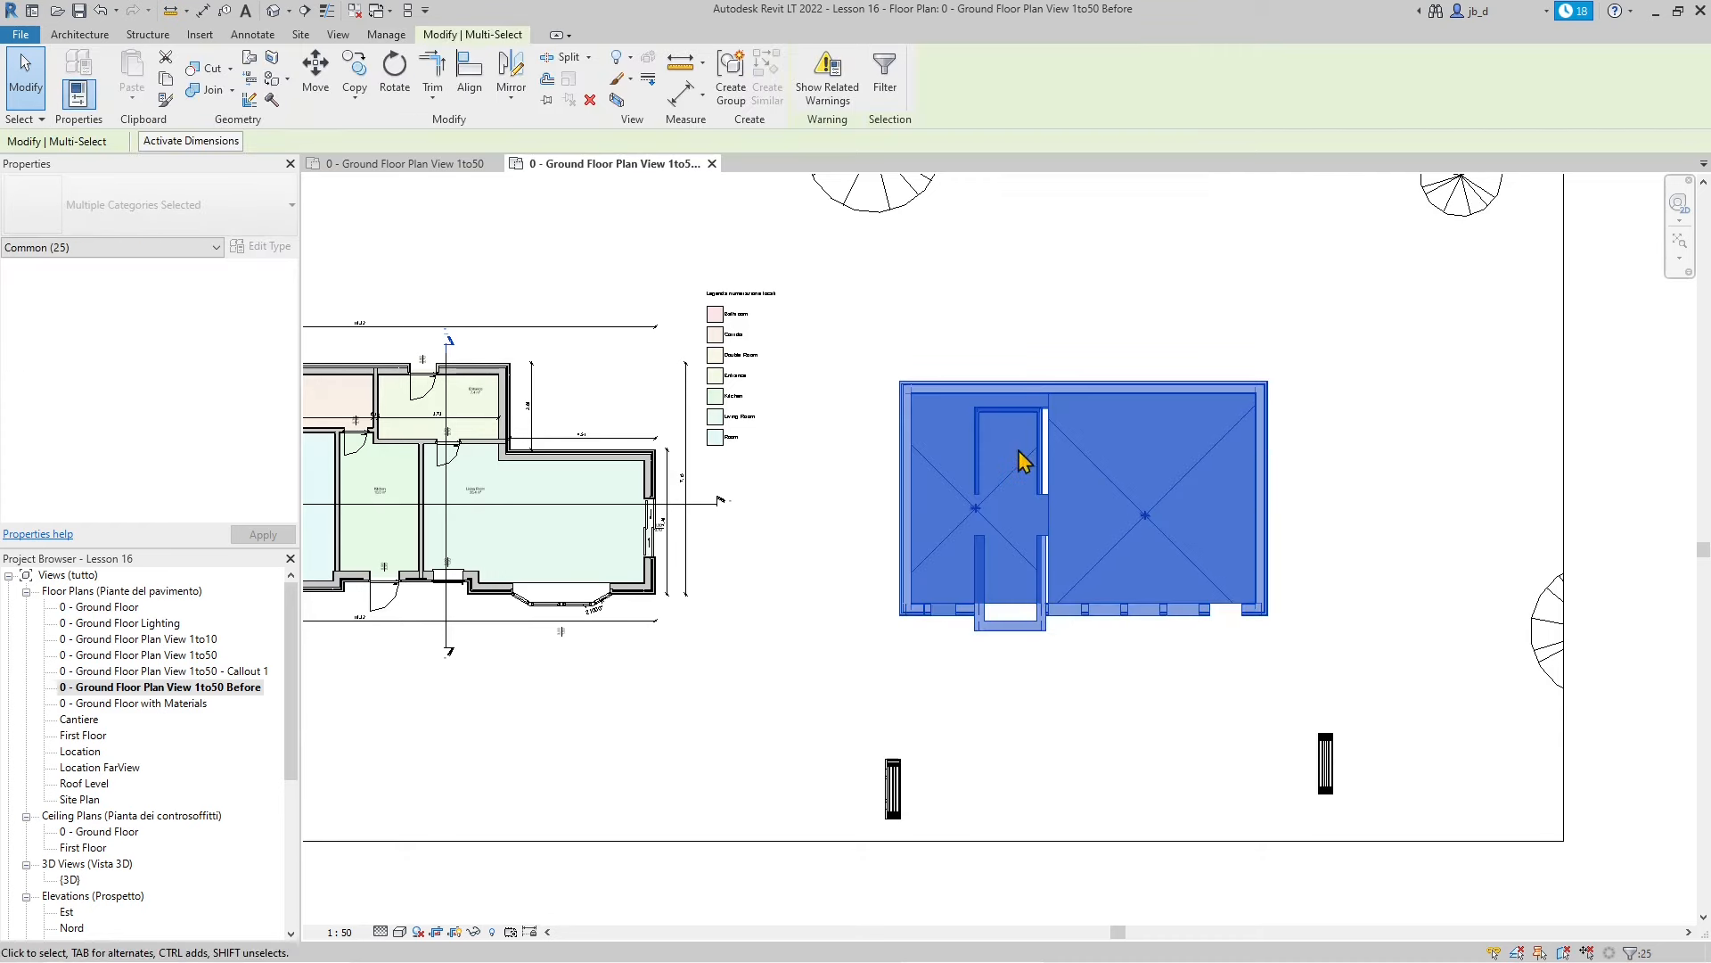
# Reselect the outbuilding and filter out room separation lines, room tags and rooms
pyautogui.moveTo(881, 334); pyautogui.dragTo(1184, 698)
pyautogui.click(886, 80)
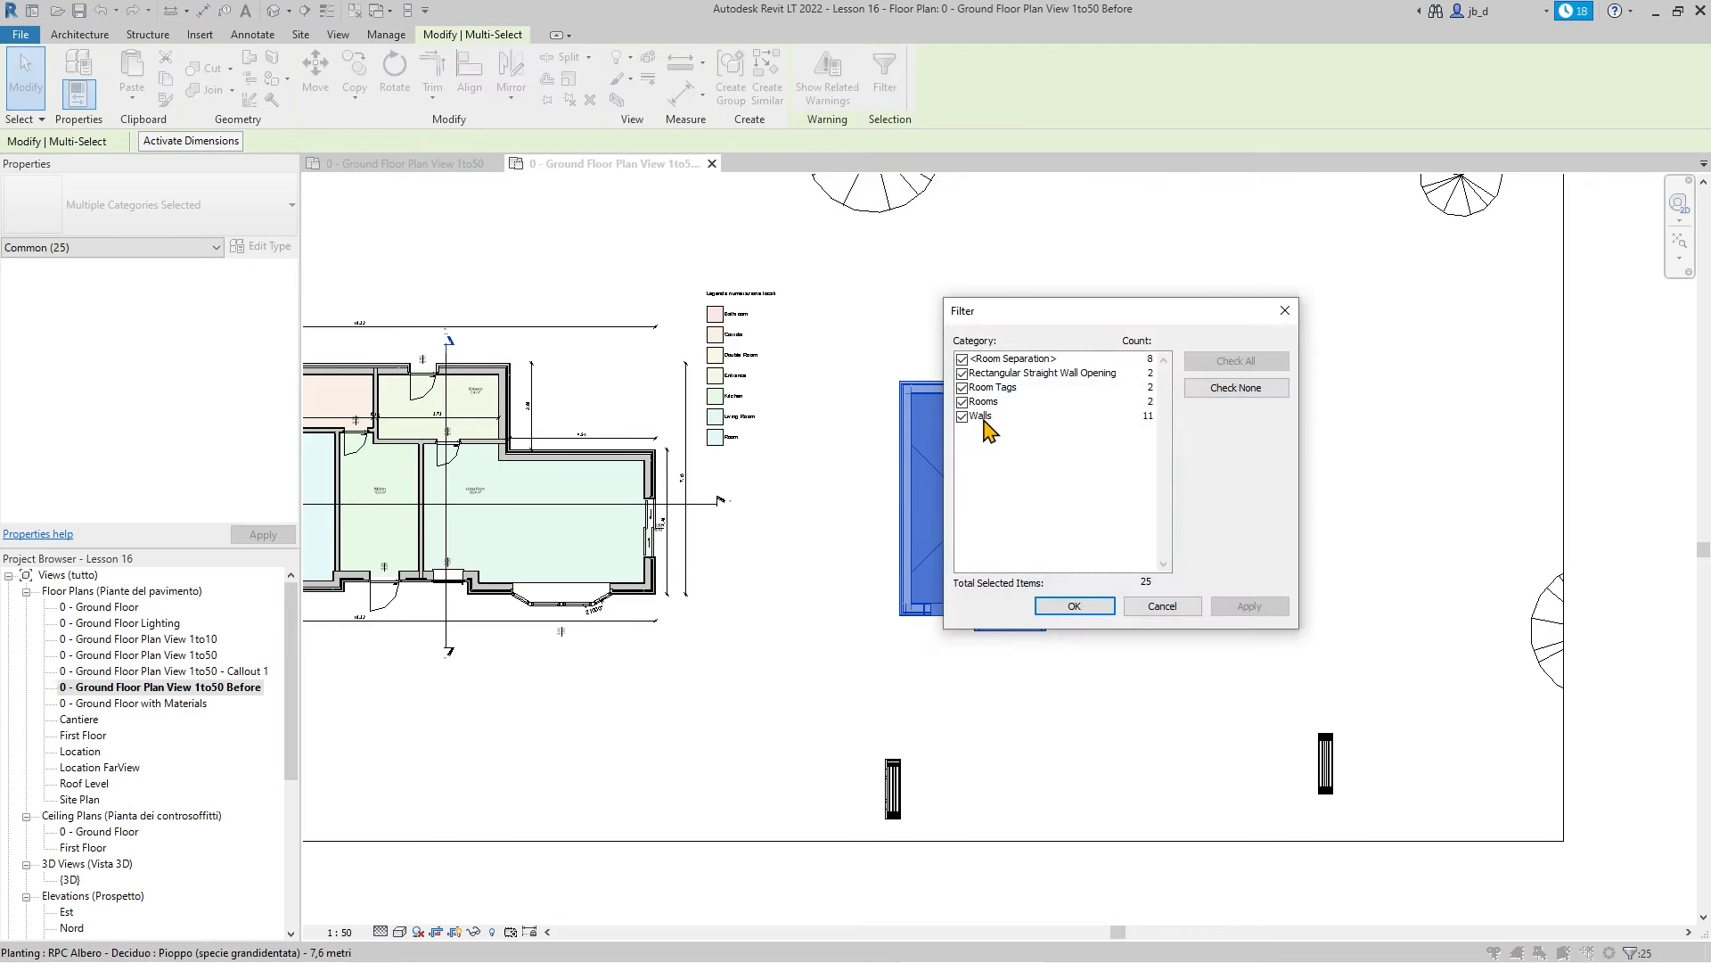
pyautogui.click(961, 360)
pyautogui.click(1249, 605)
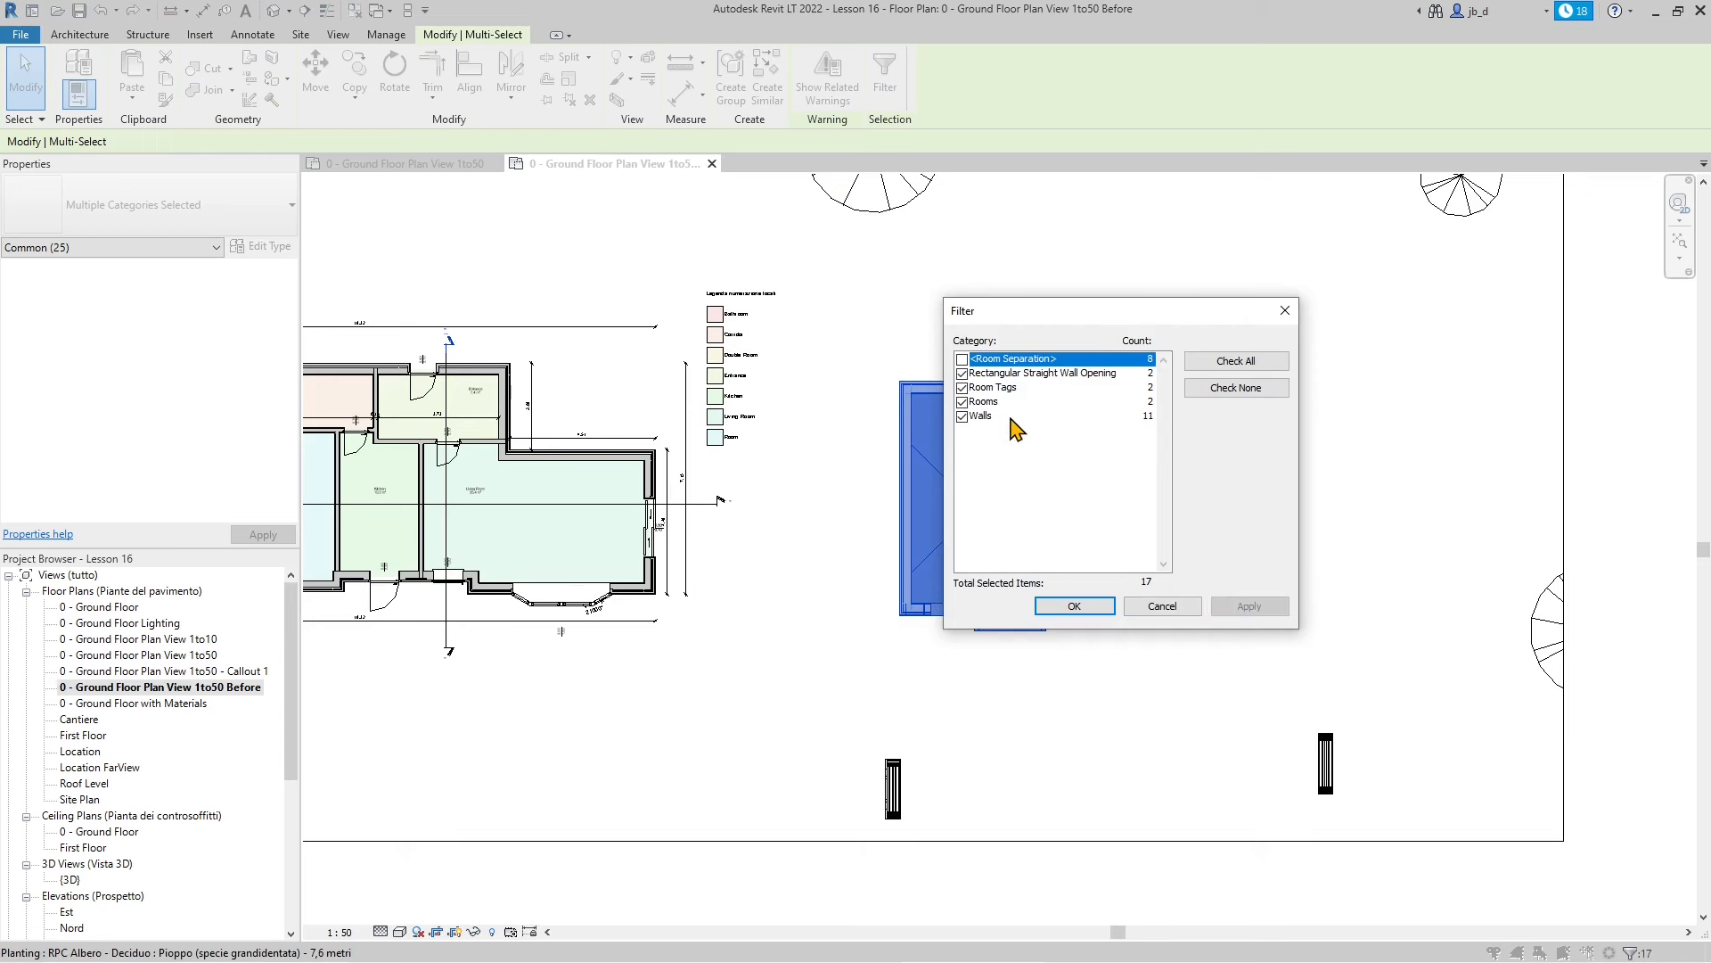
pyautogui.click(962, 388)
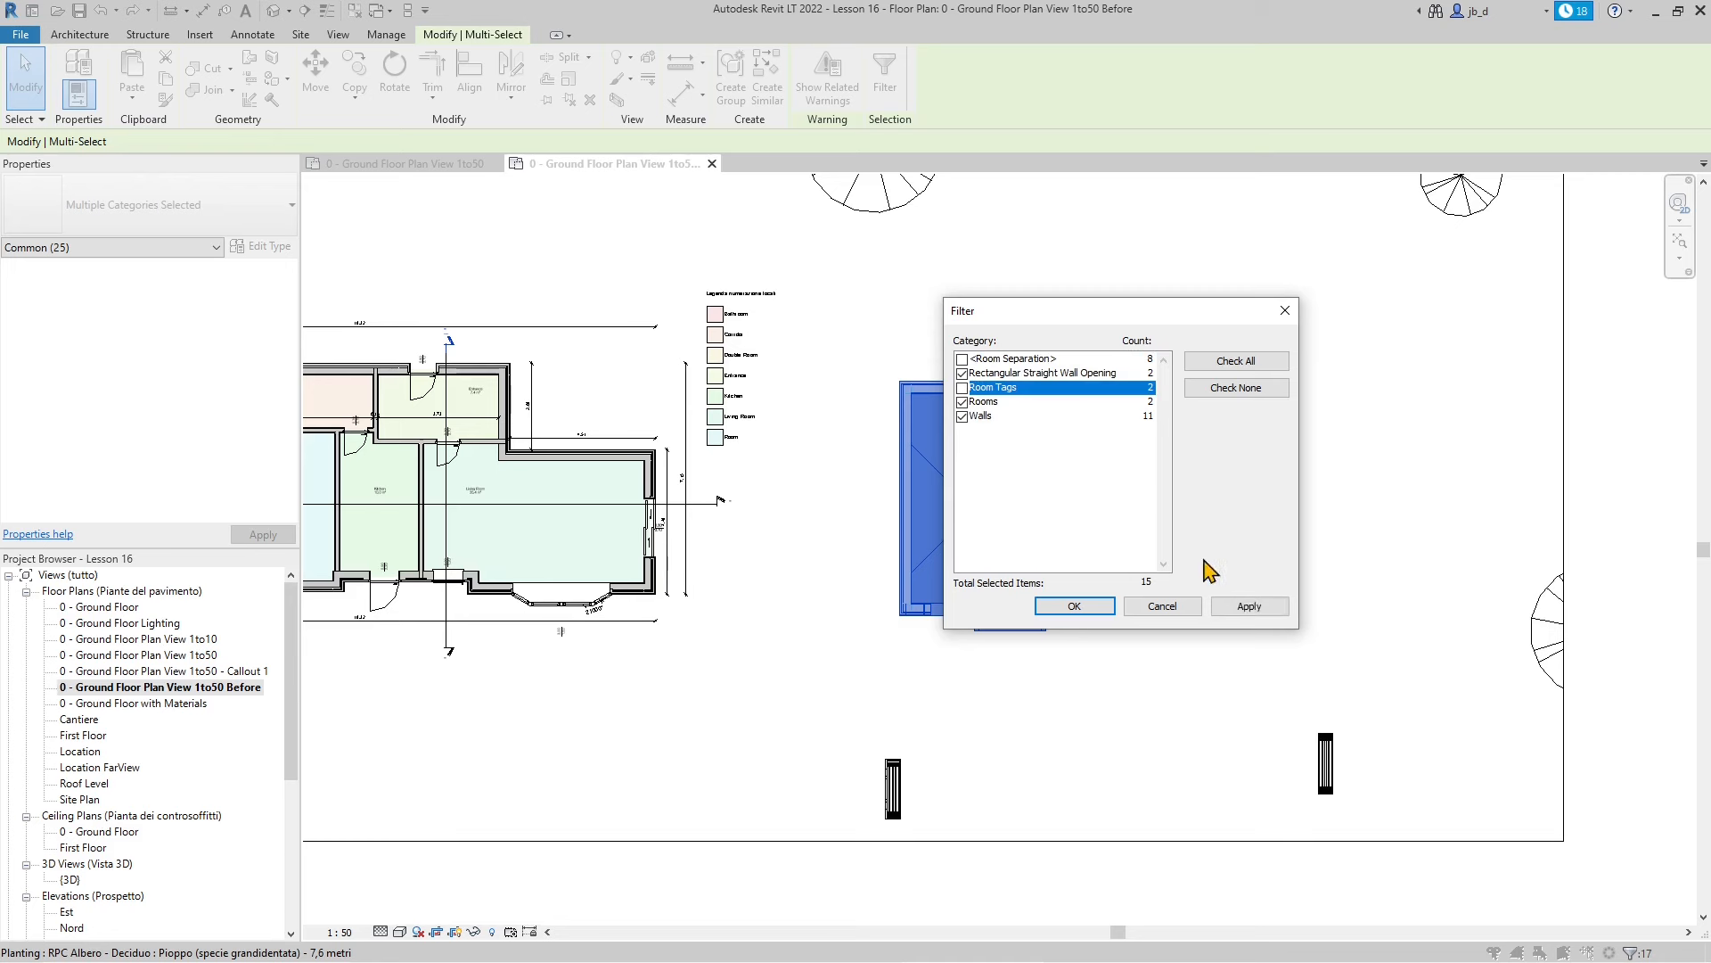
pyautogui.click(1246, 608)
pyautogui.click(962, 402)
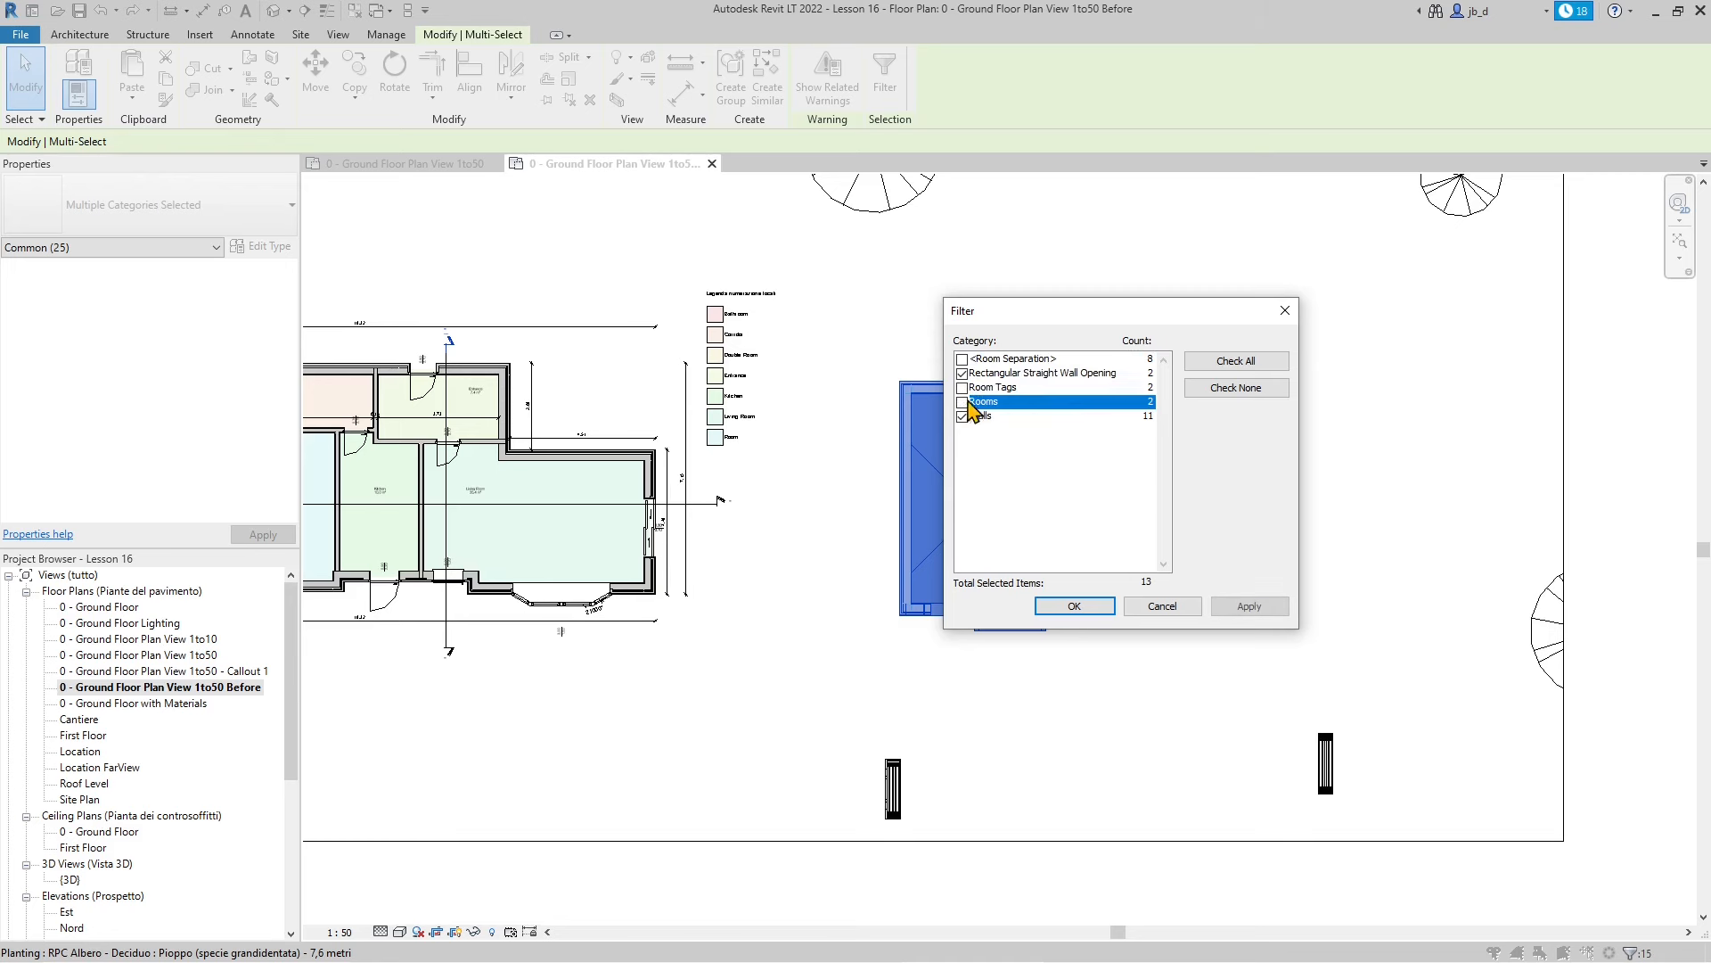
pyautogui.click(1250, 607)
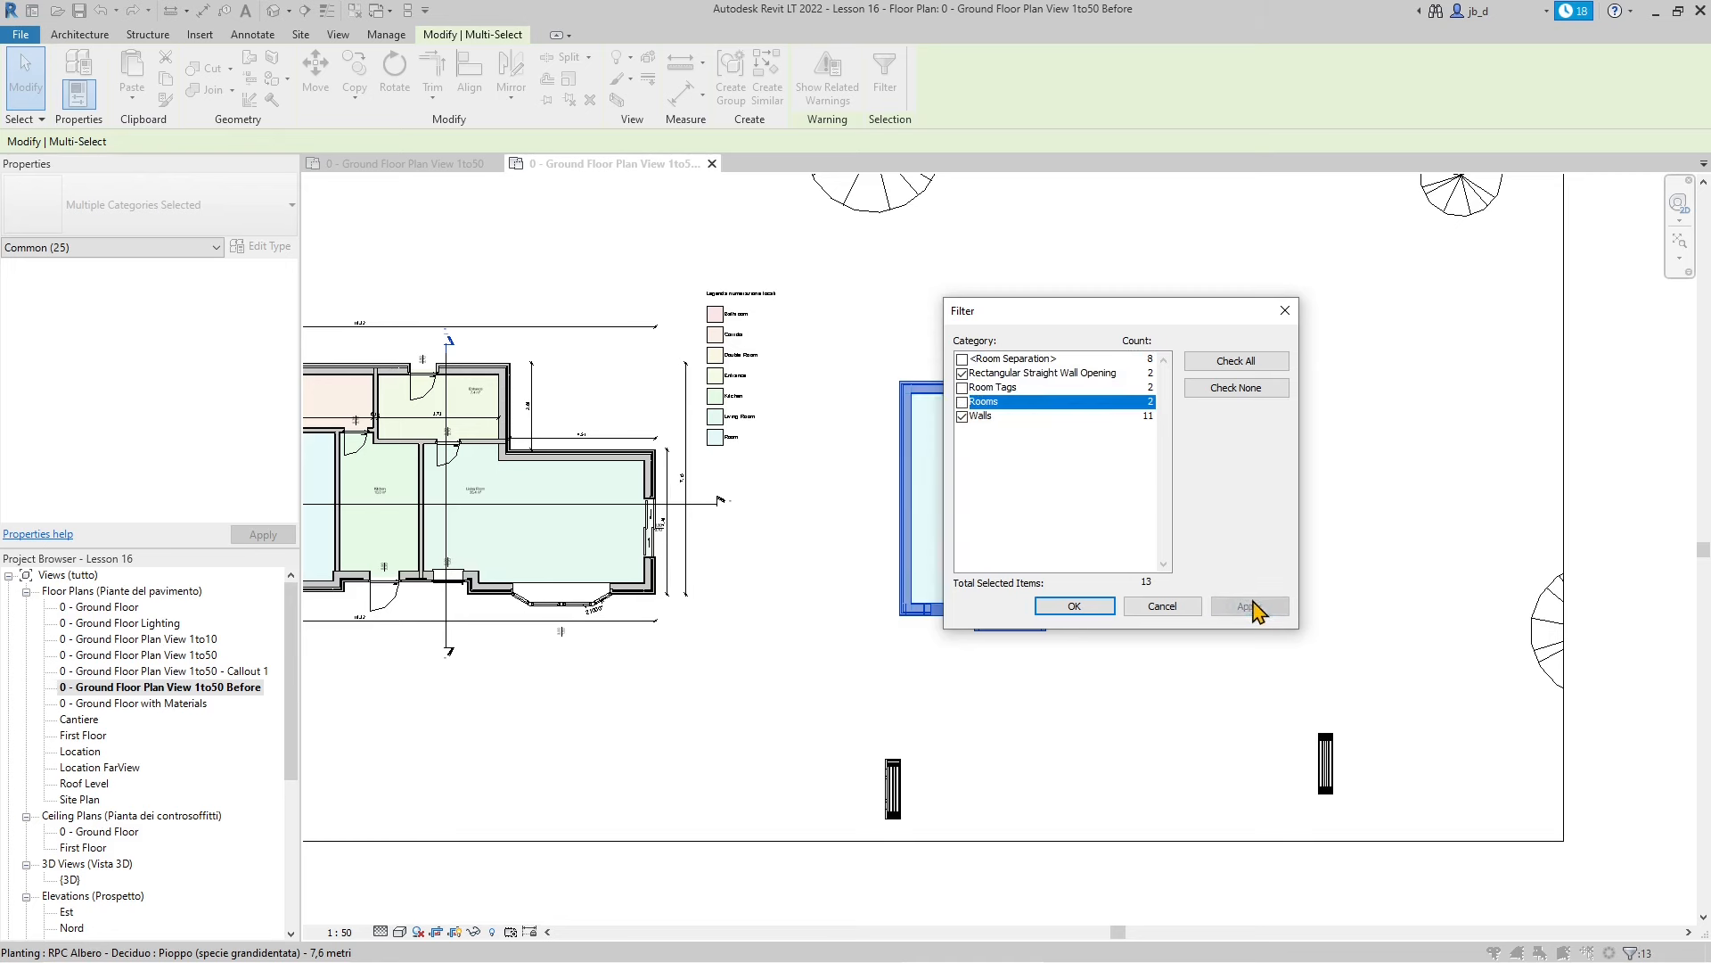
pyautogui.click(1061, 609)
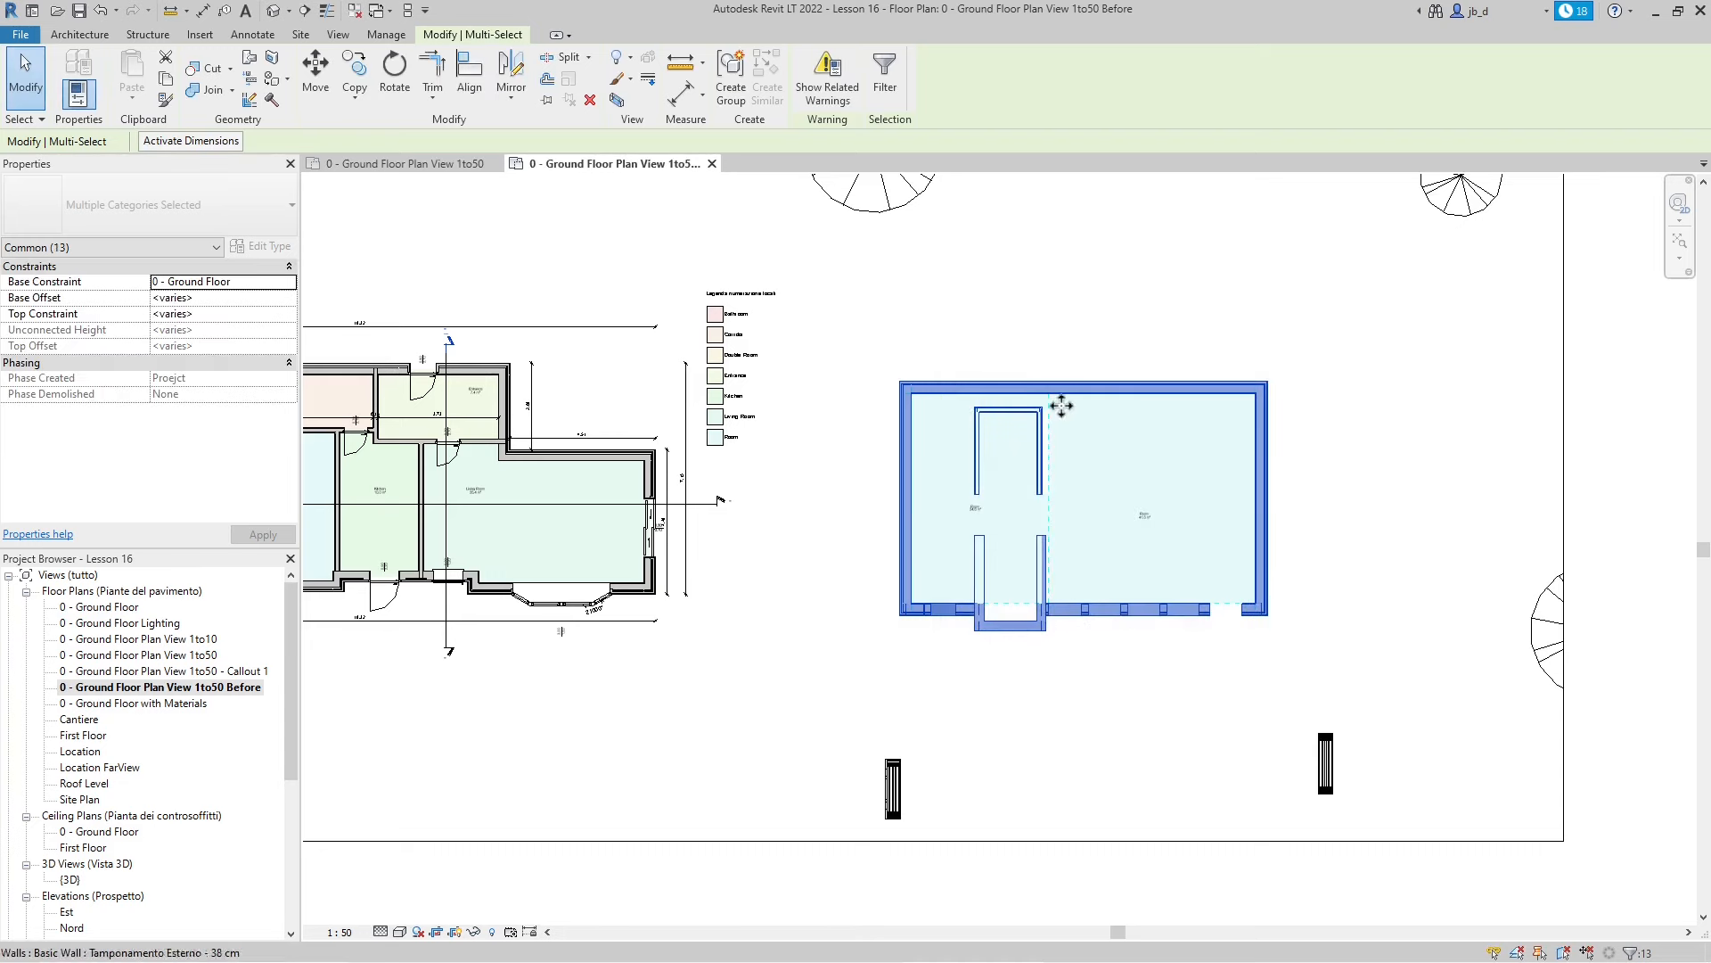
# Filter out the Rectangular Straight Wall Openings so only the 11 walls stay selected
pyautogui.click(884, 71)
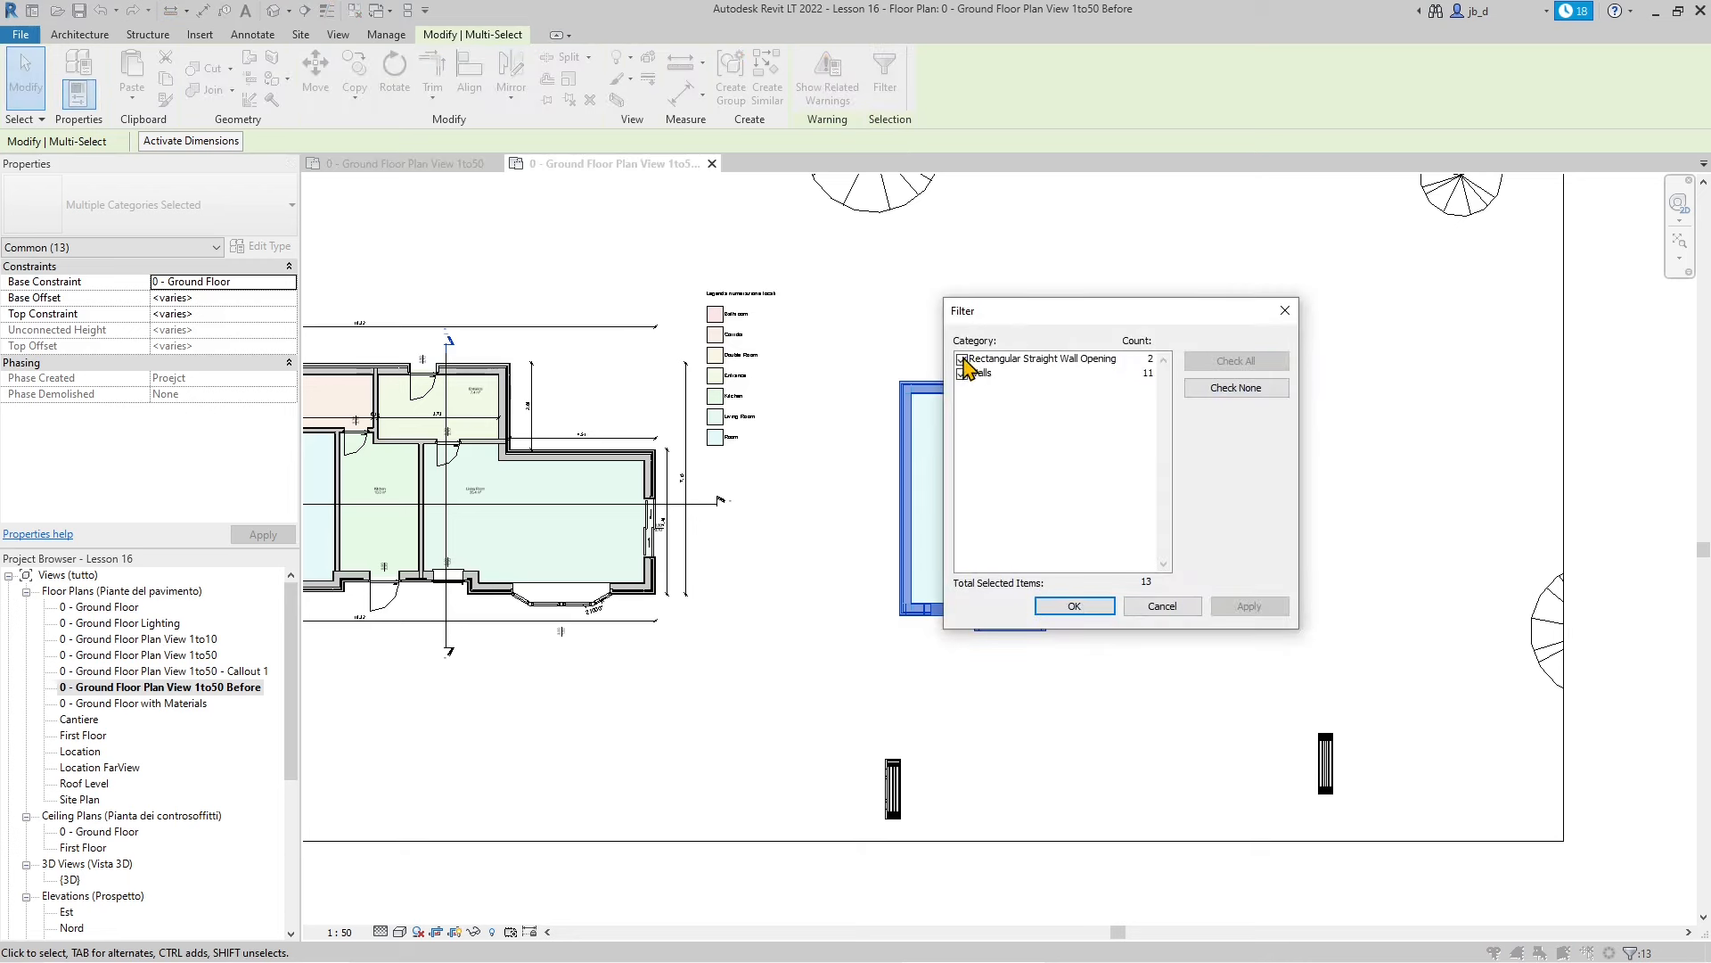
pyautogui.click(961, 359)
pyautogui.click(1251, 606)
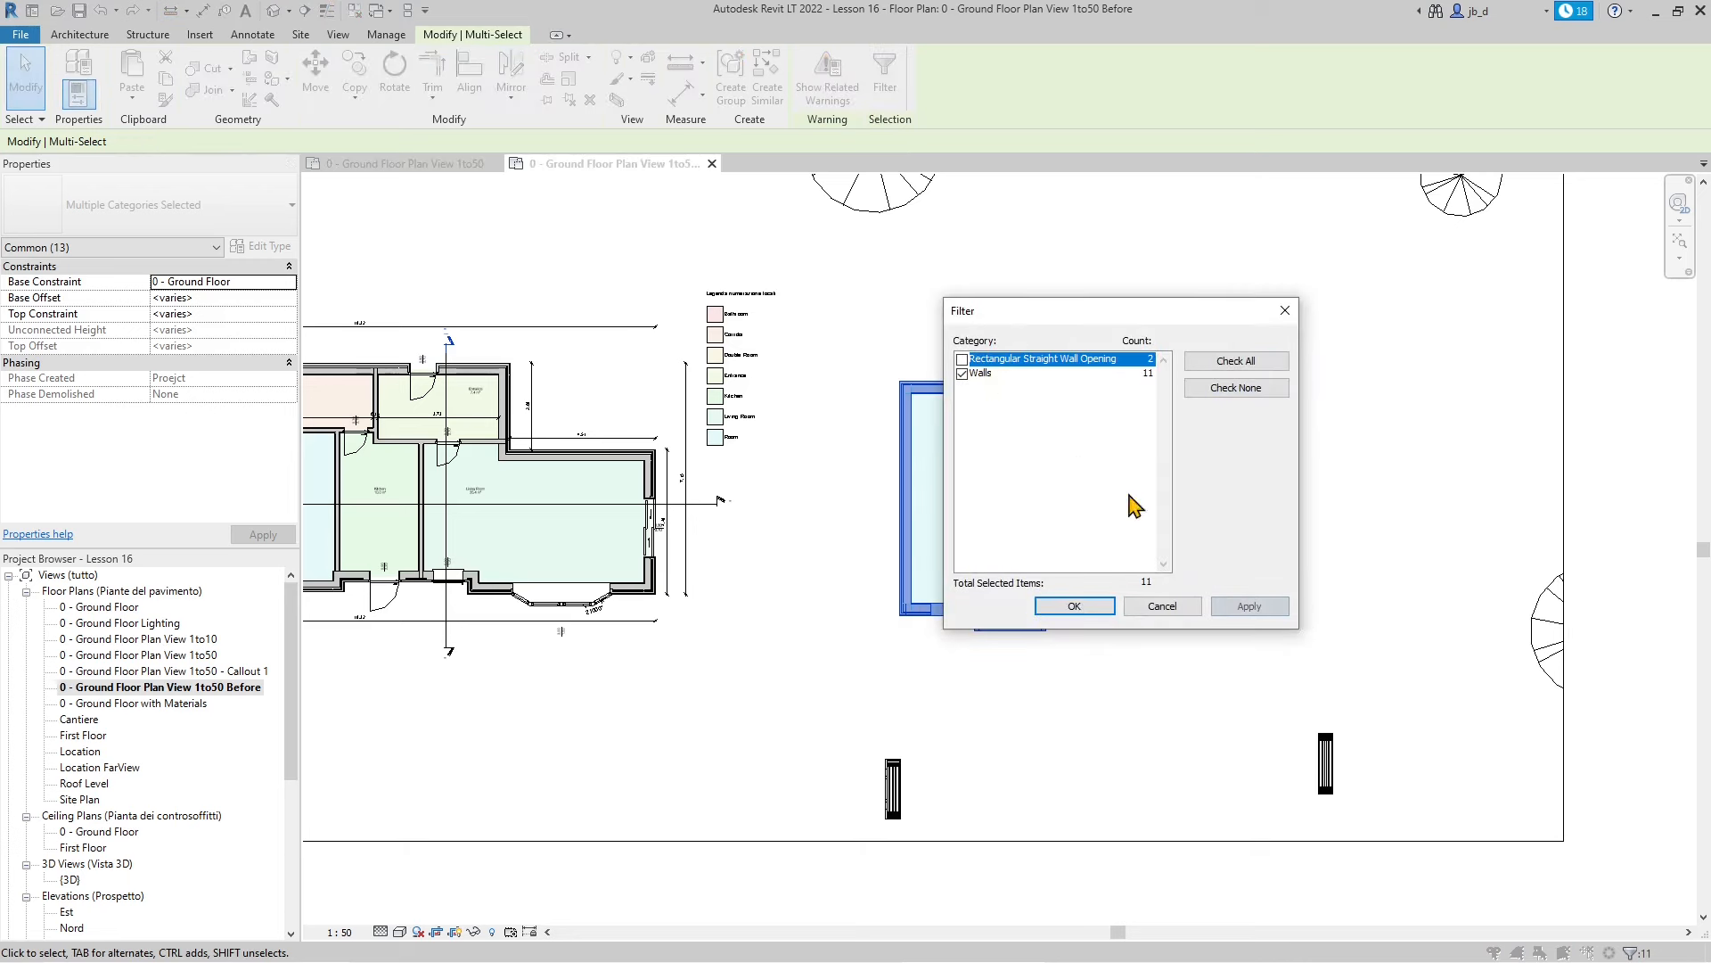
pyautogui.click(1083, 605)
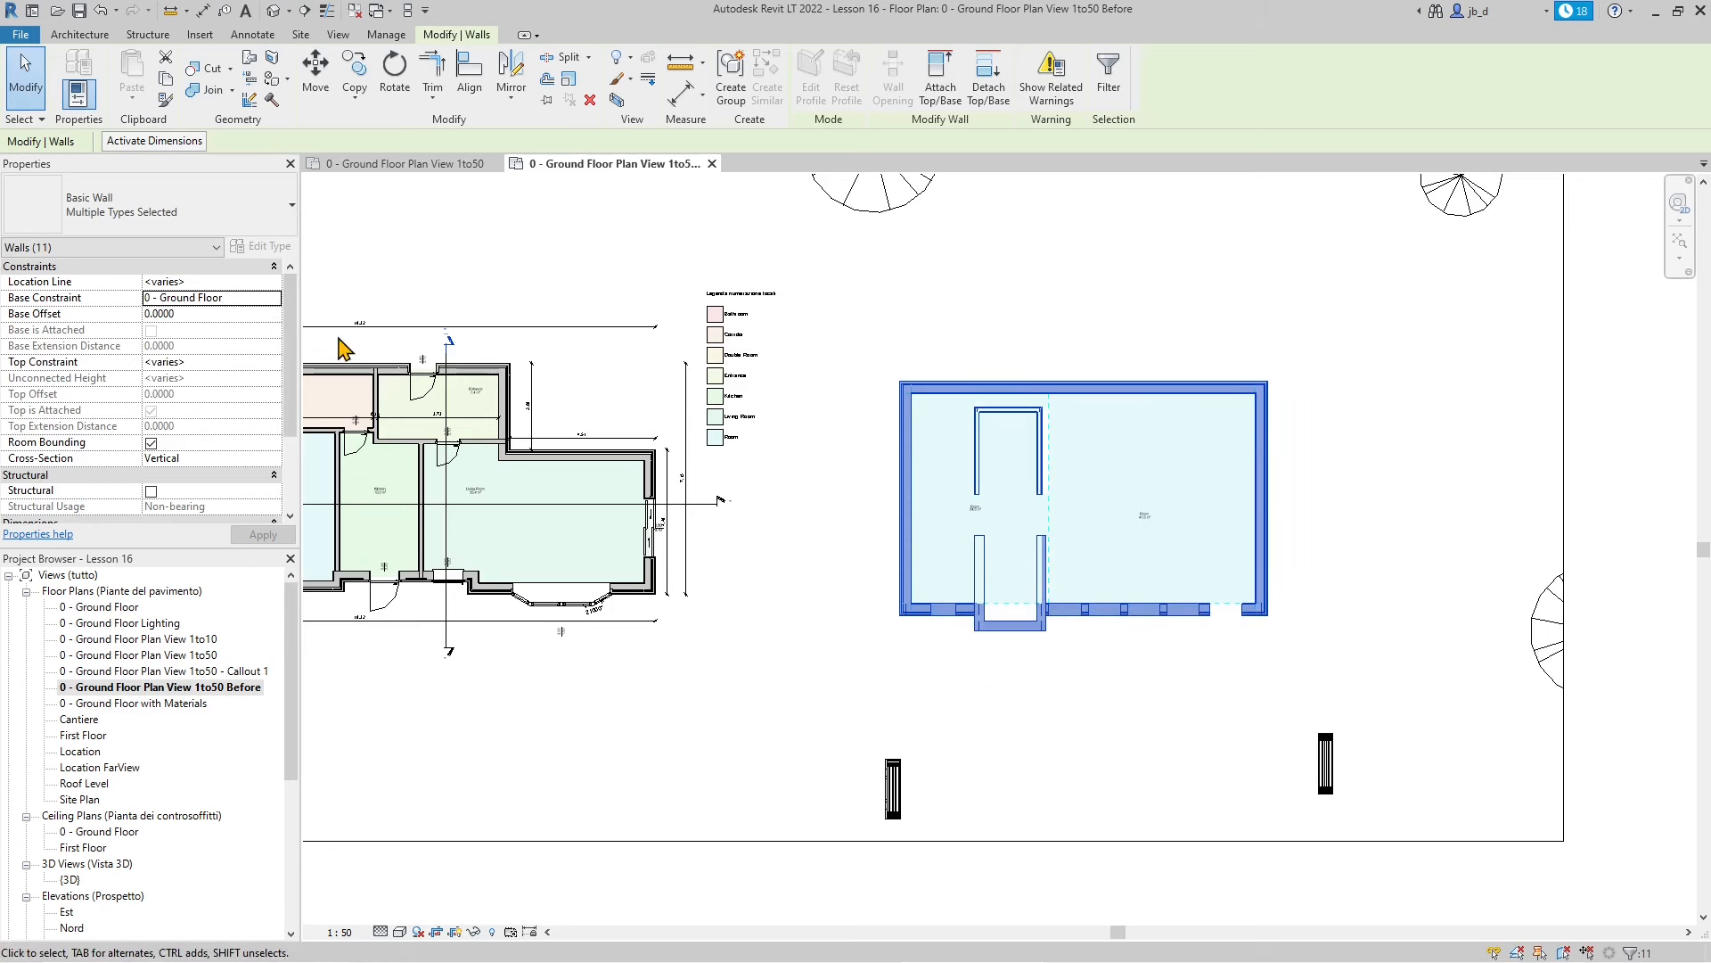
pyautogui.click(54, 267)
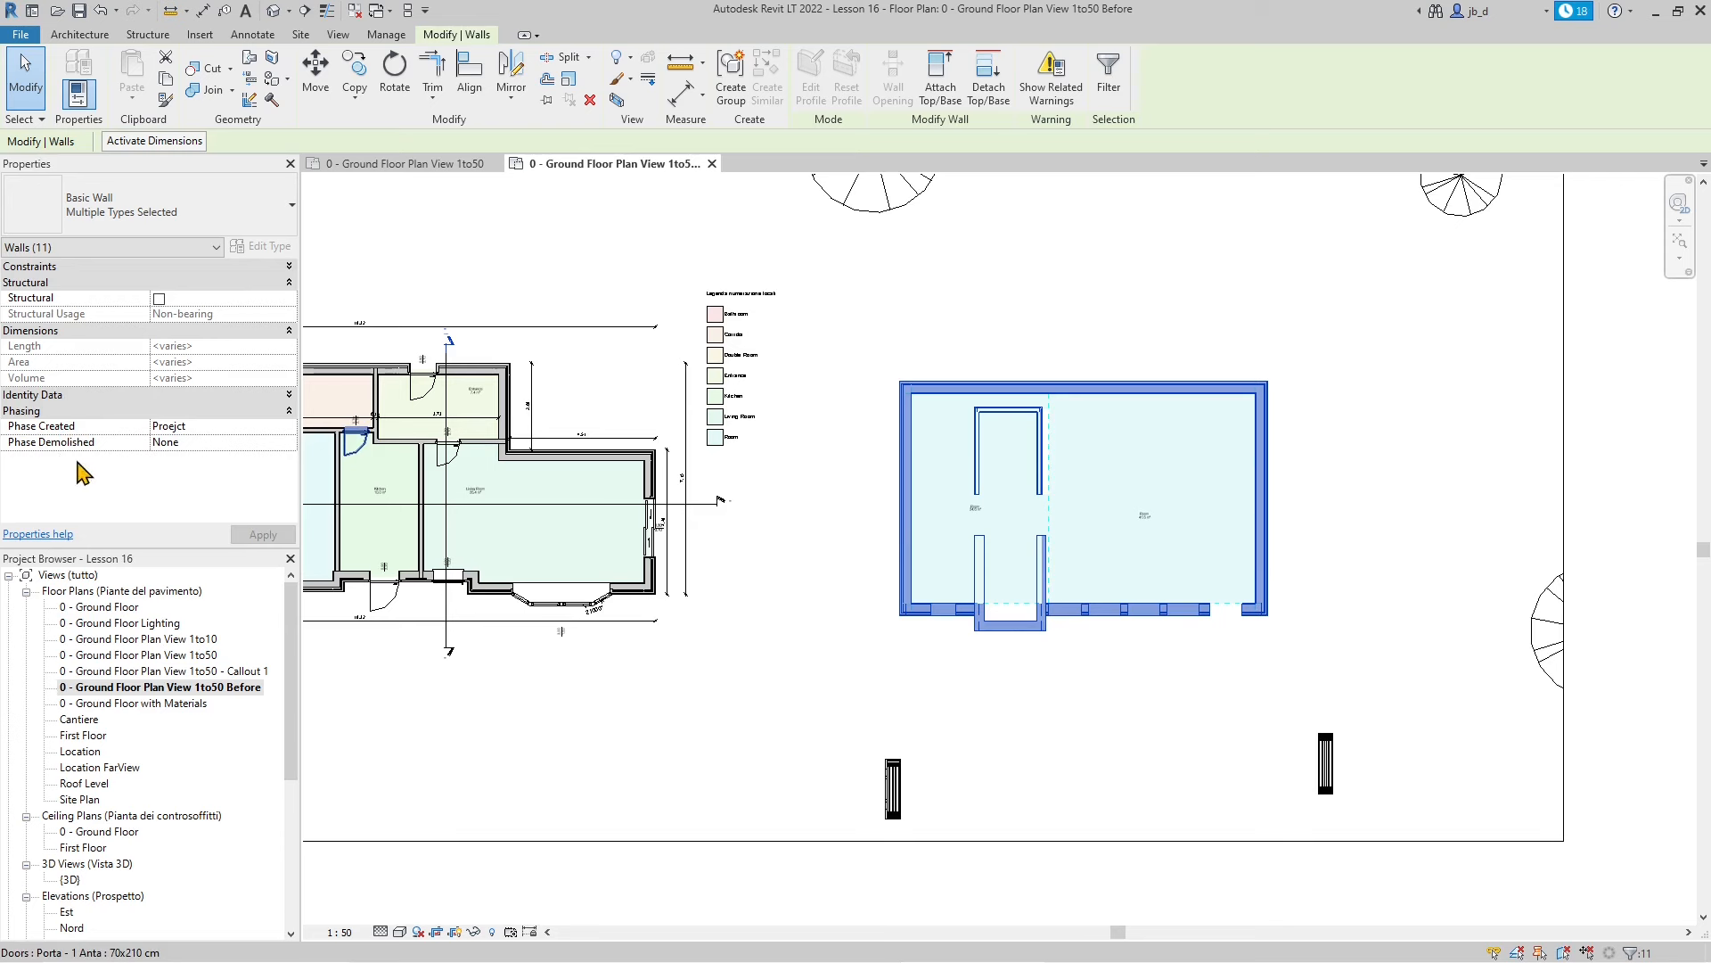
# Set the walls' Phase Created to Status and Phase Demolished to Proejct, applying each
pyautogui.click(292, 428)
pyautogui.click(290, 427)
pyautogui.click(170, 442)
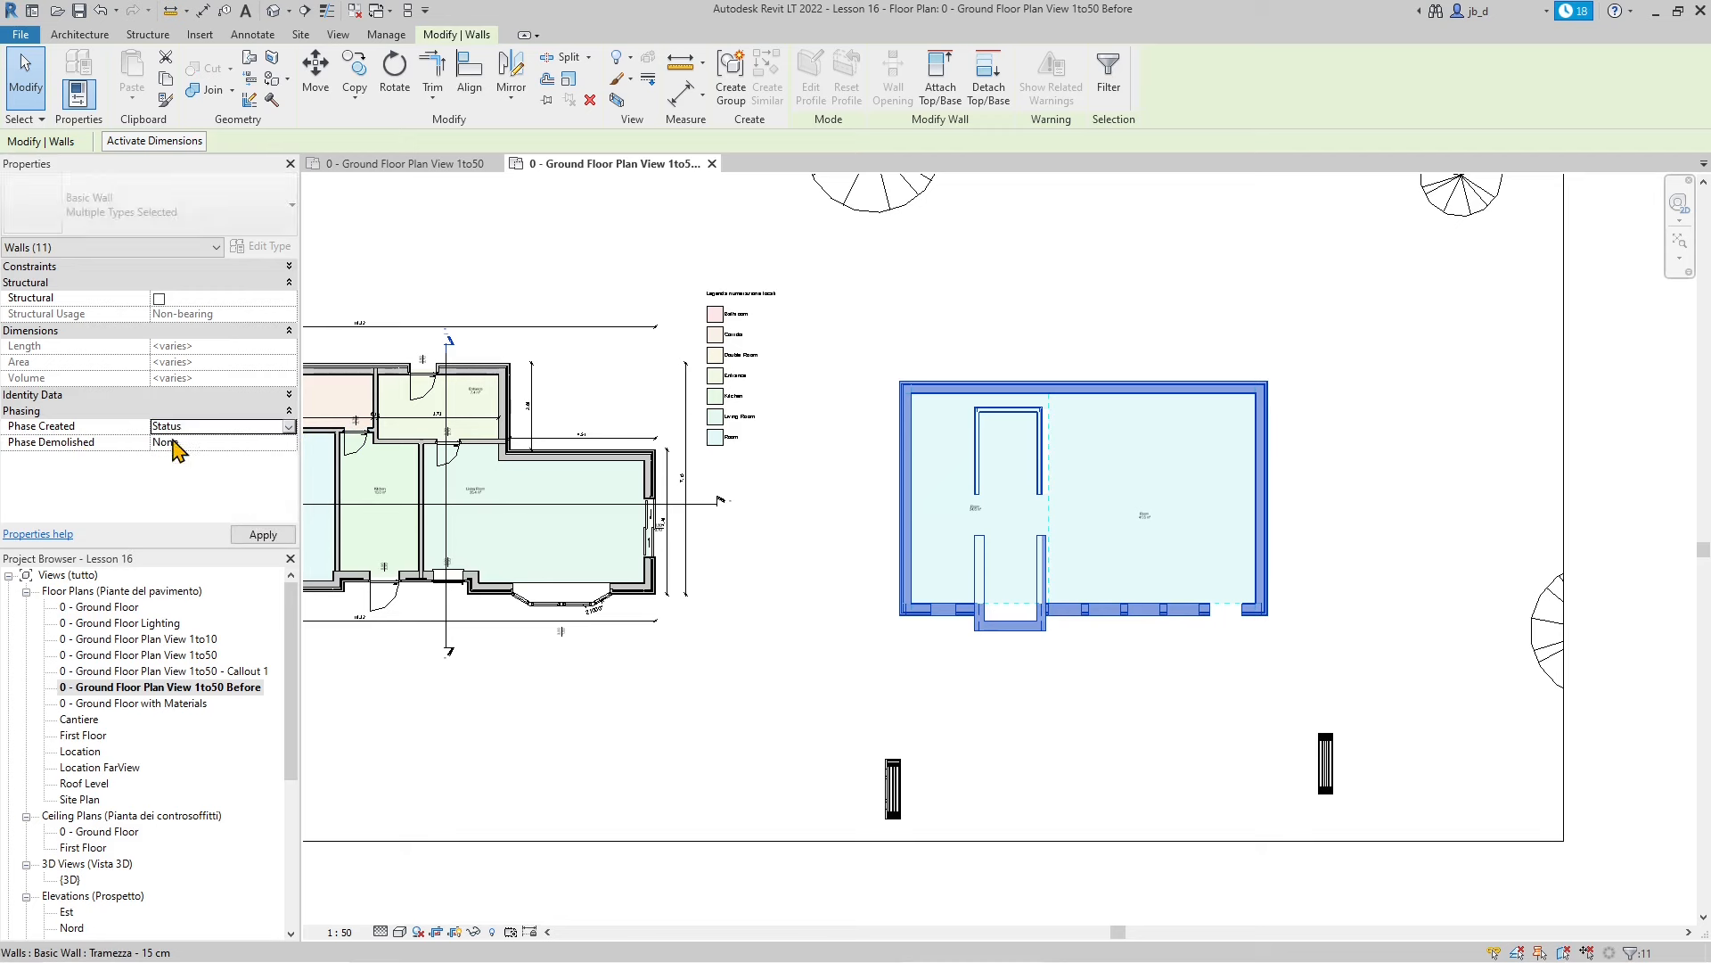
pyautogui.click(259, 535)
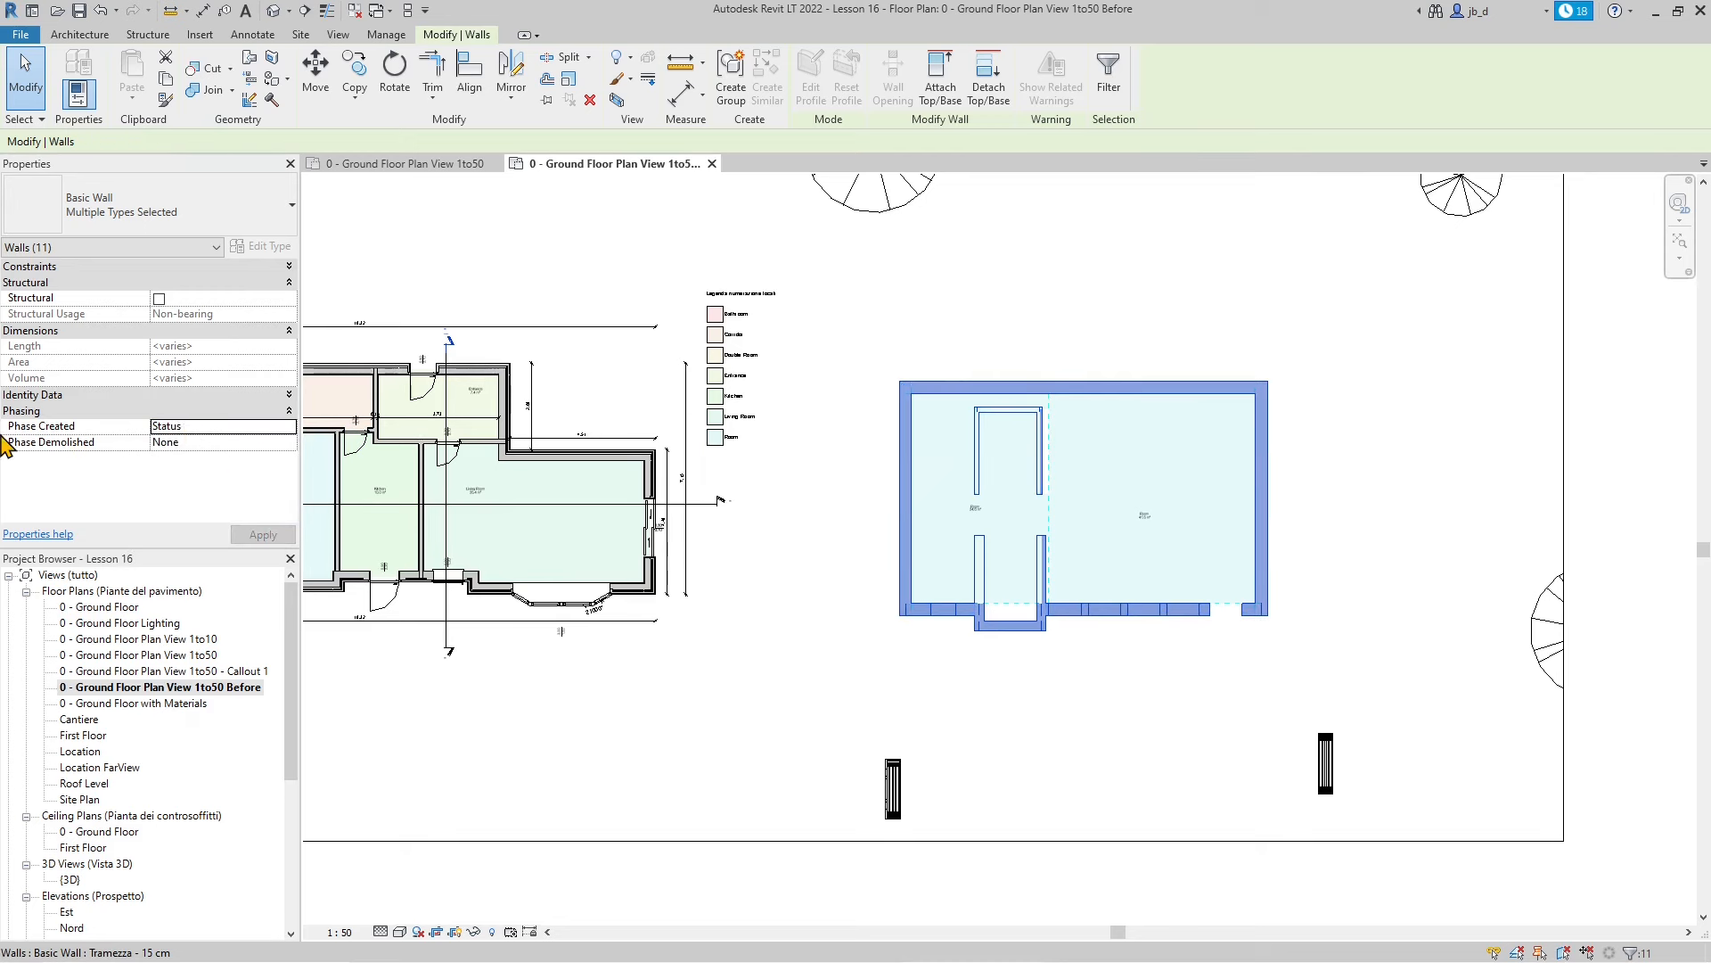
pyautogui.click(289, 442)
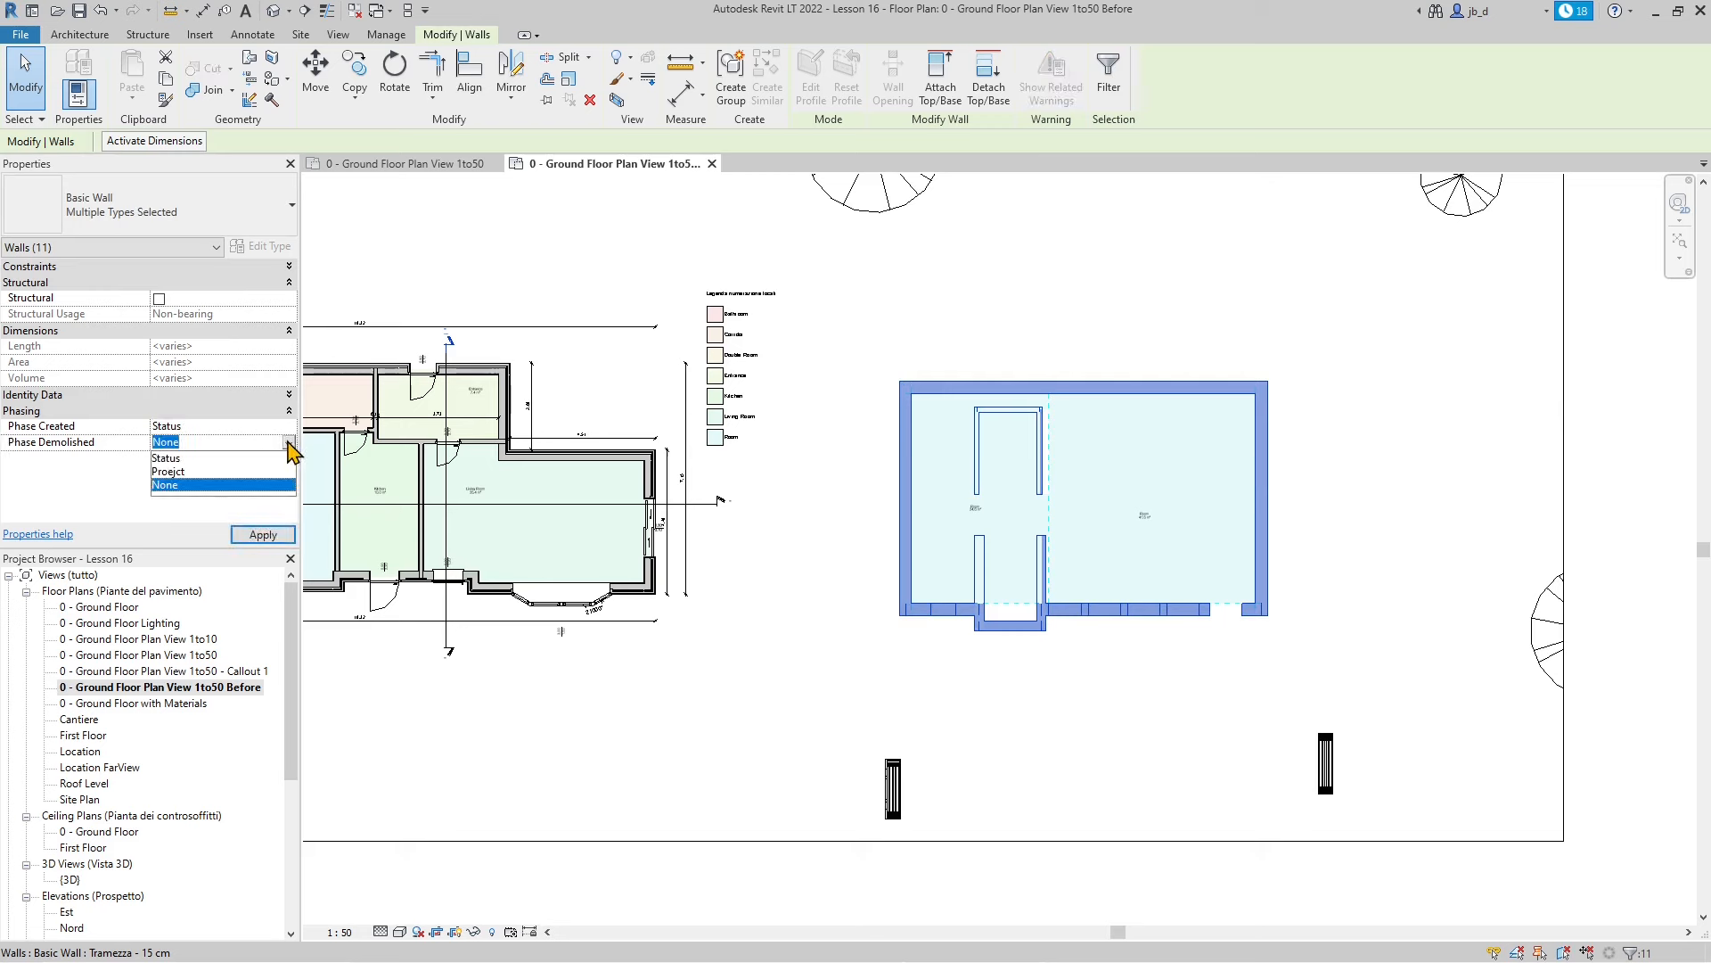
pyautogui.click(169, 471)
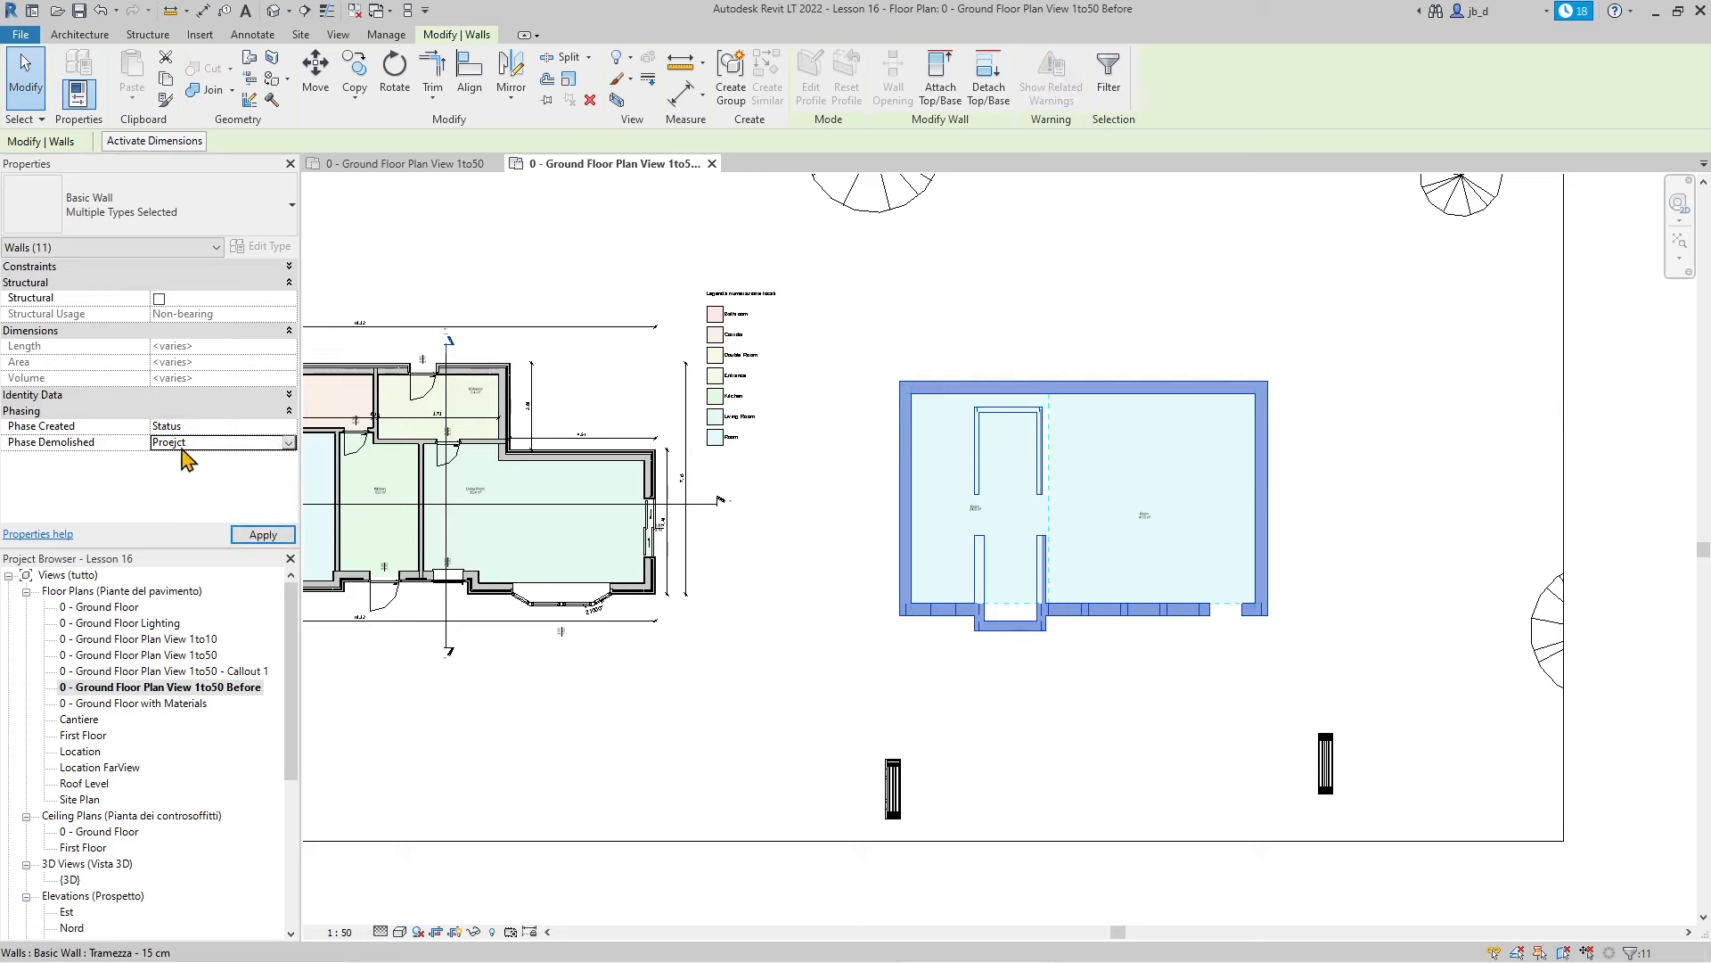
pyautogui.click(262, 534)
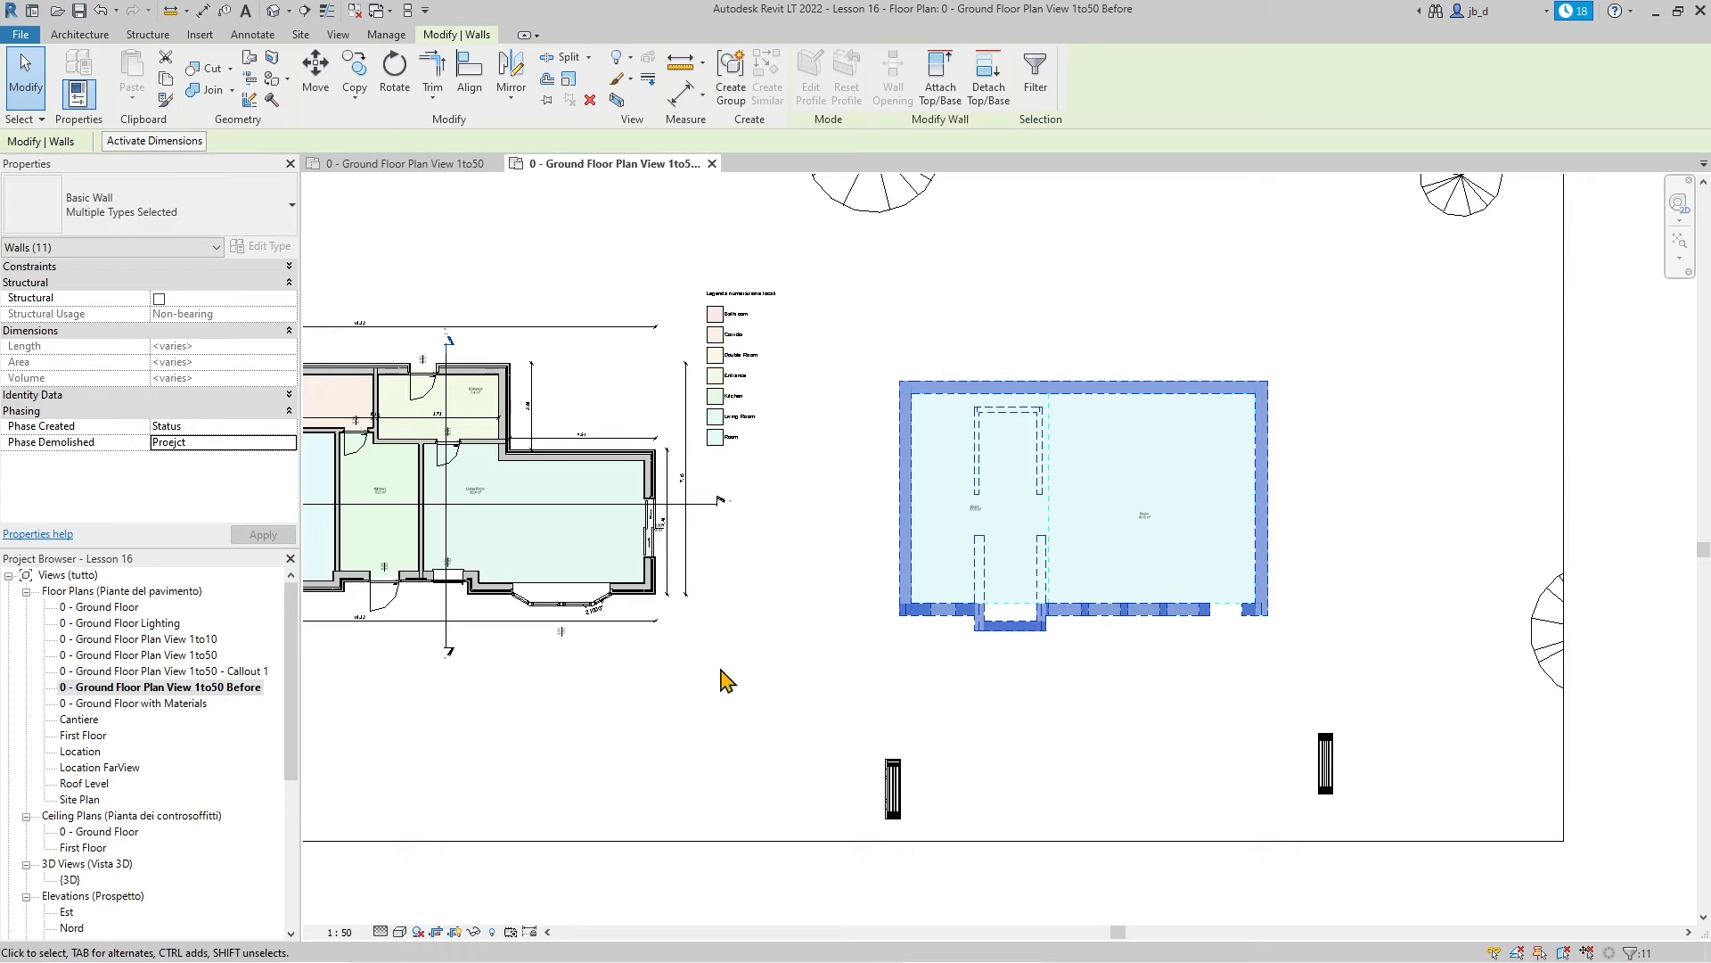
pyautogui.click(936, 675)
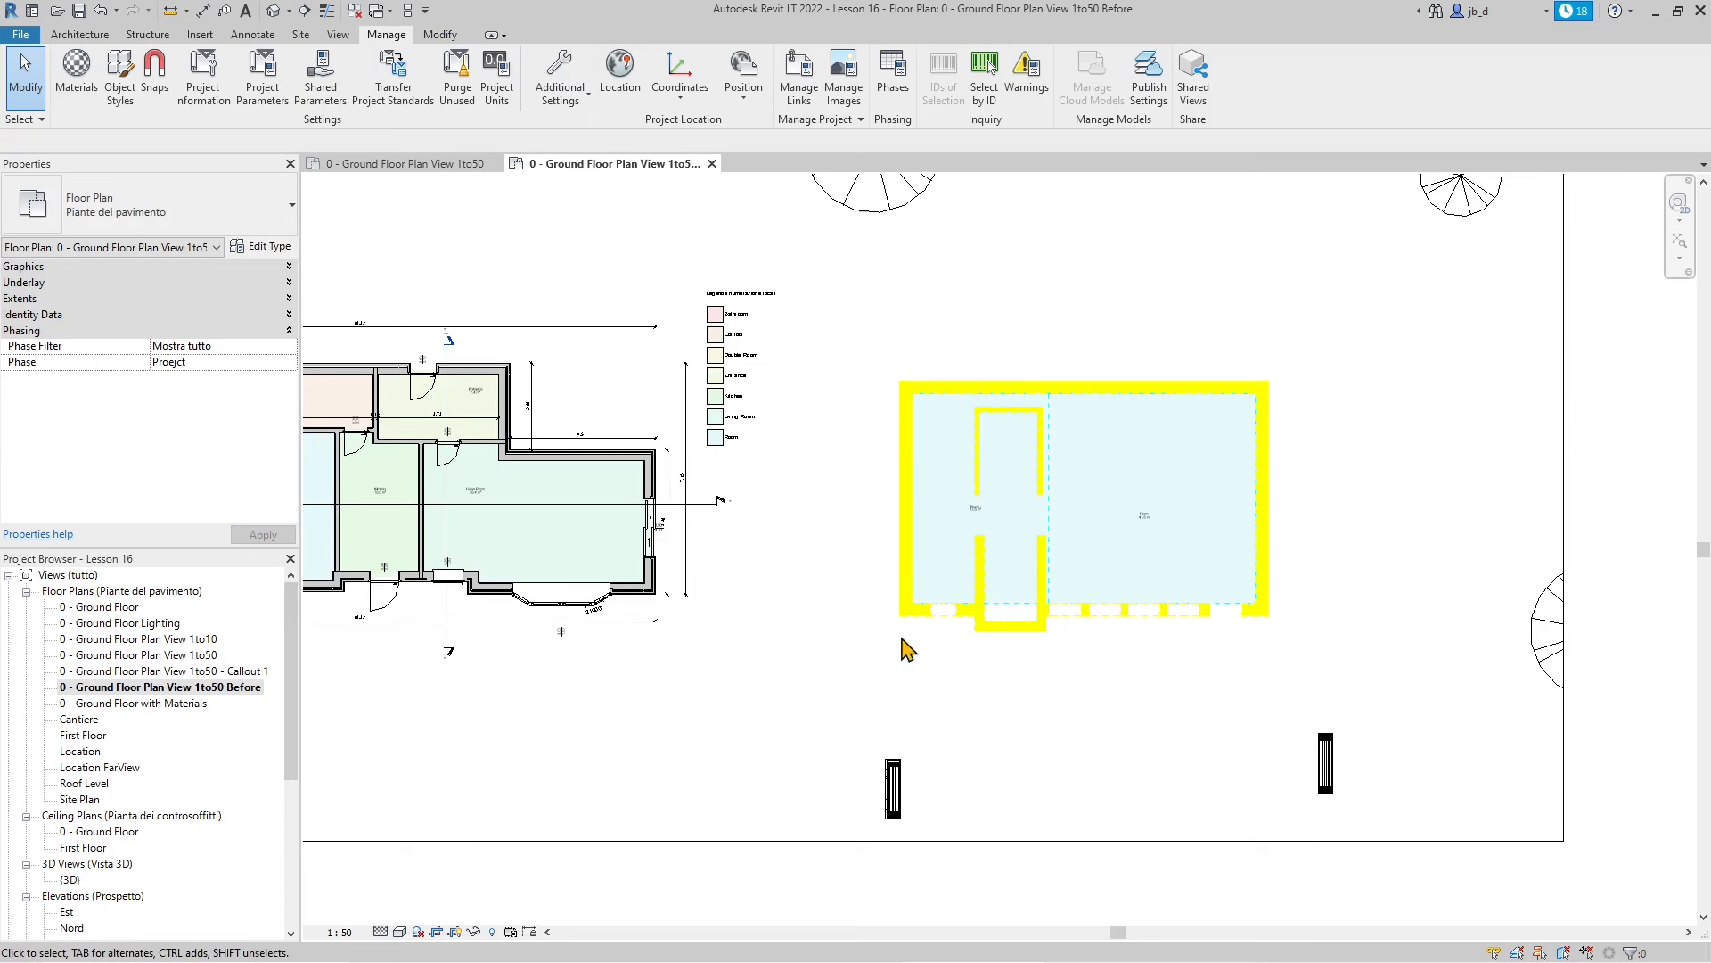
# Set the plan view's Phase to Status so only the existing outbuilding walls show
pyautogui.click(288, 361)
pyautogui.click(189, 386)
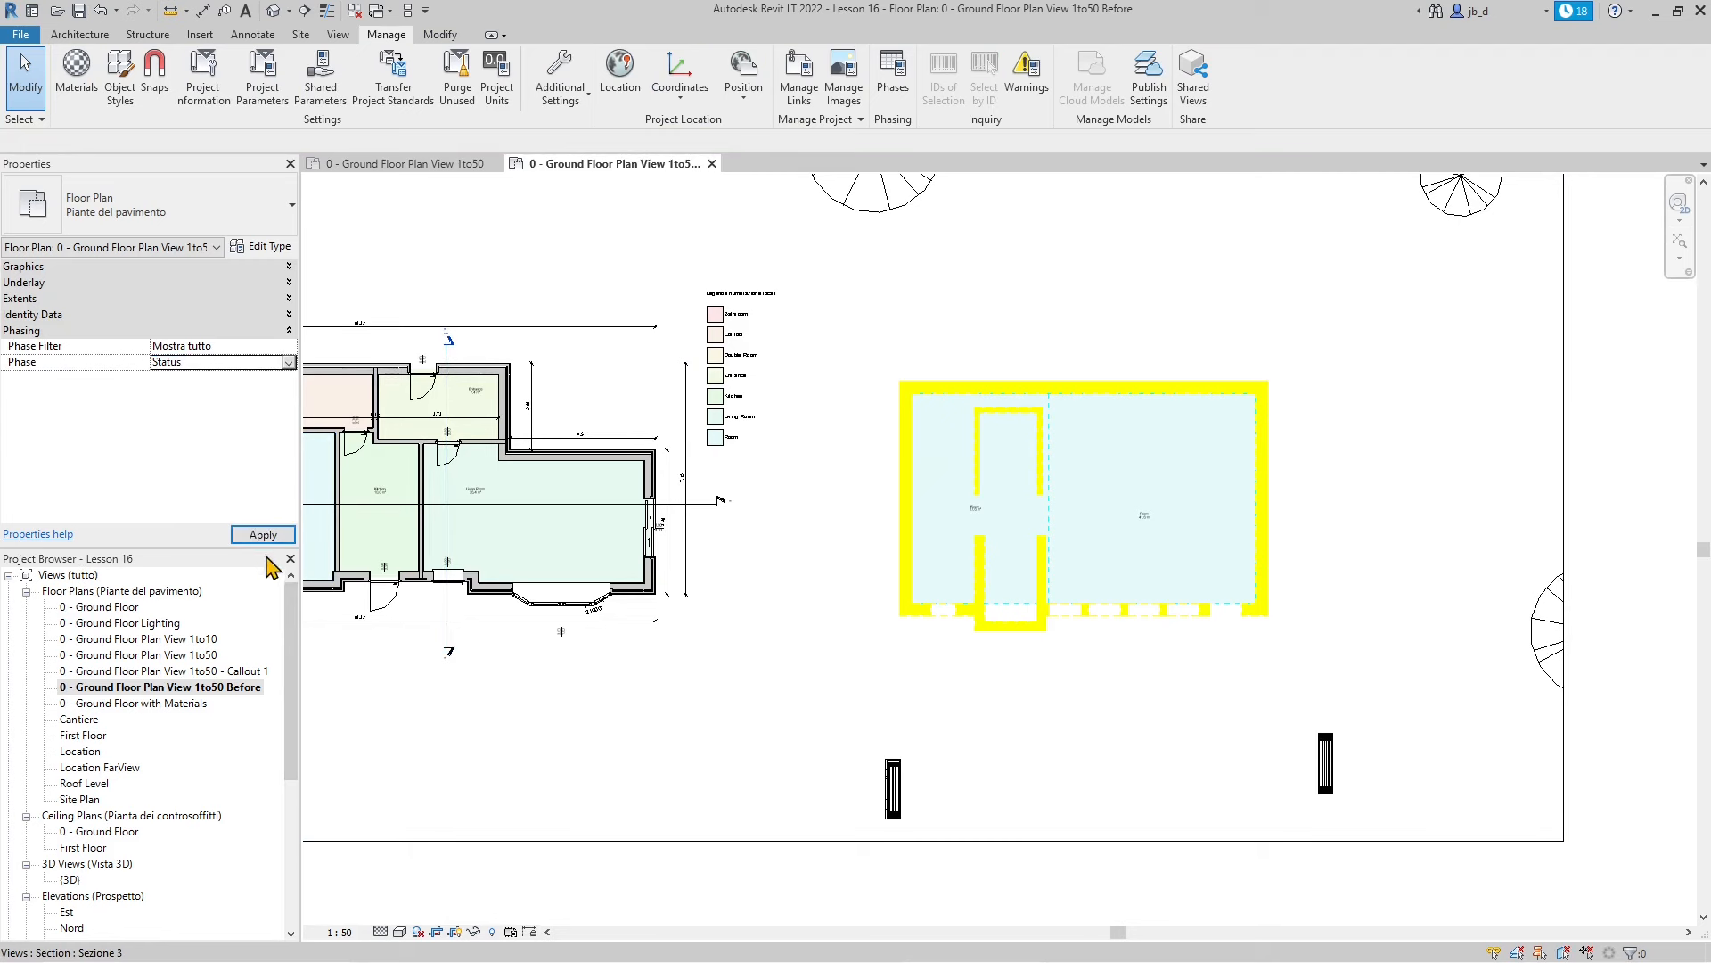
pyautogui.click(263, 535)
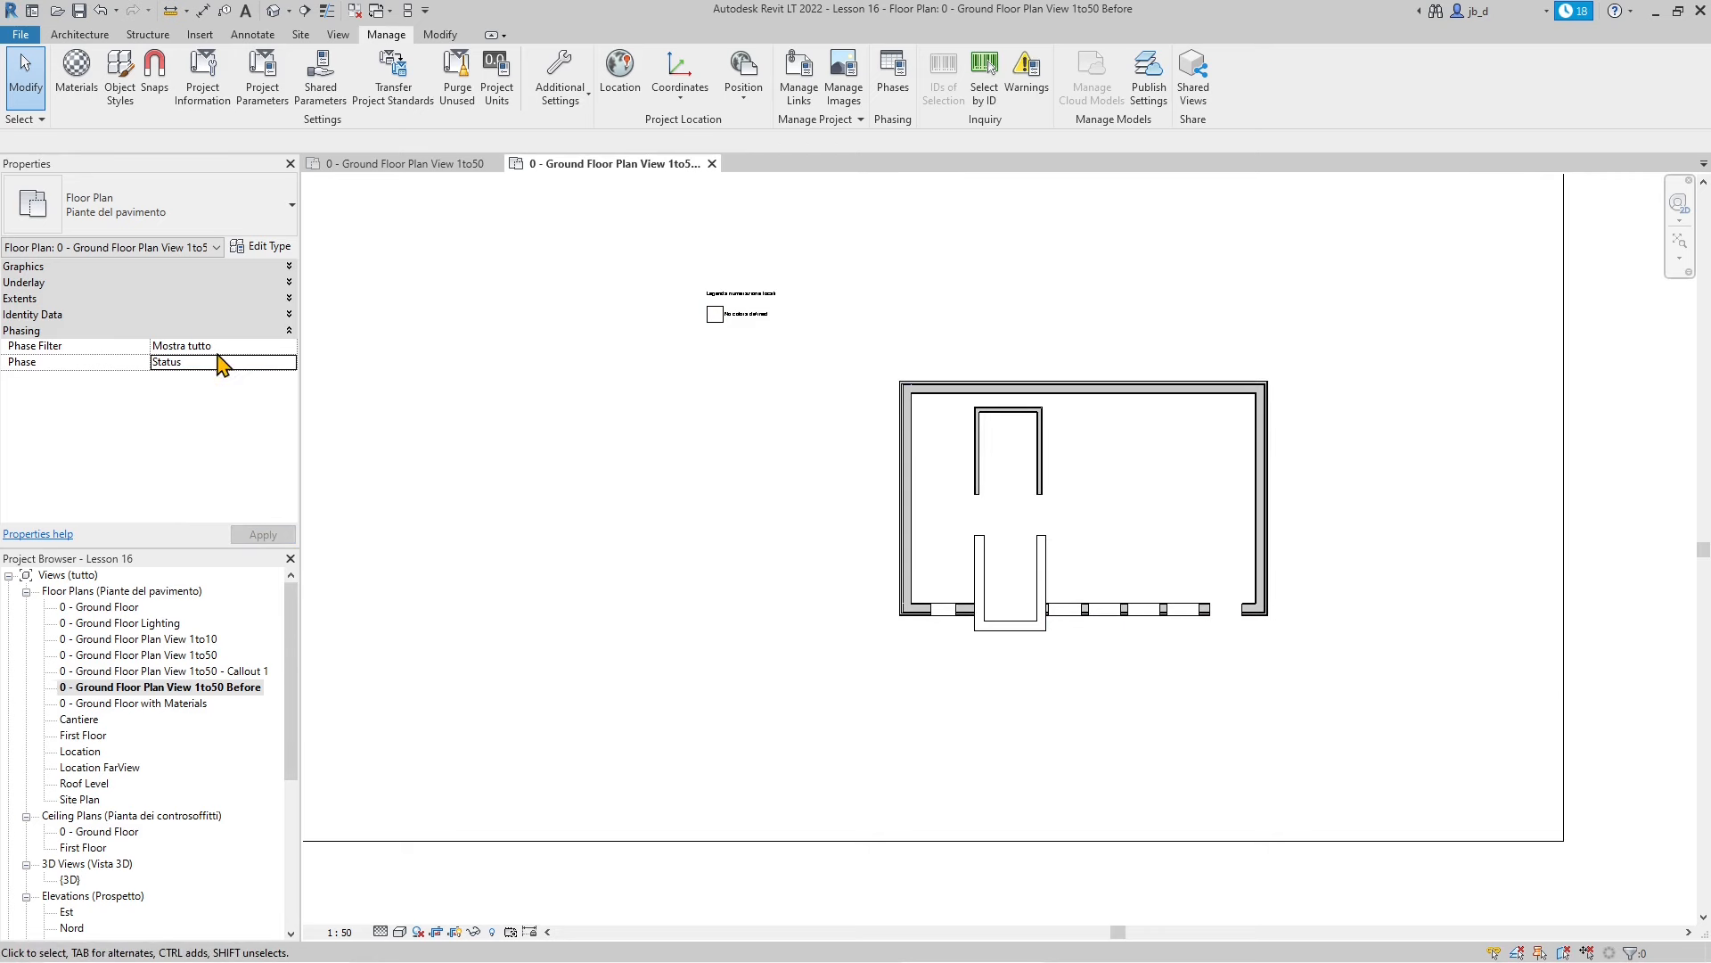
pyautogui.scroll(-1, 1023, 613)
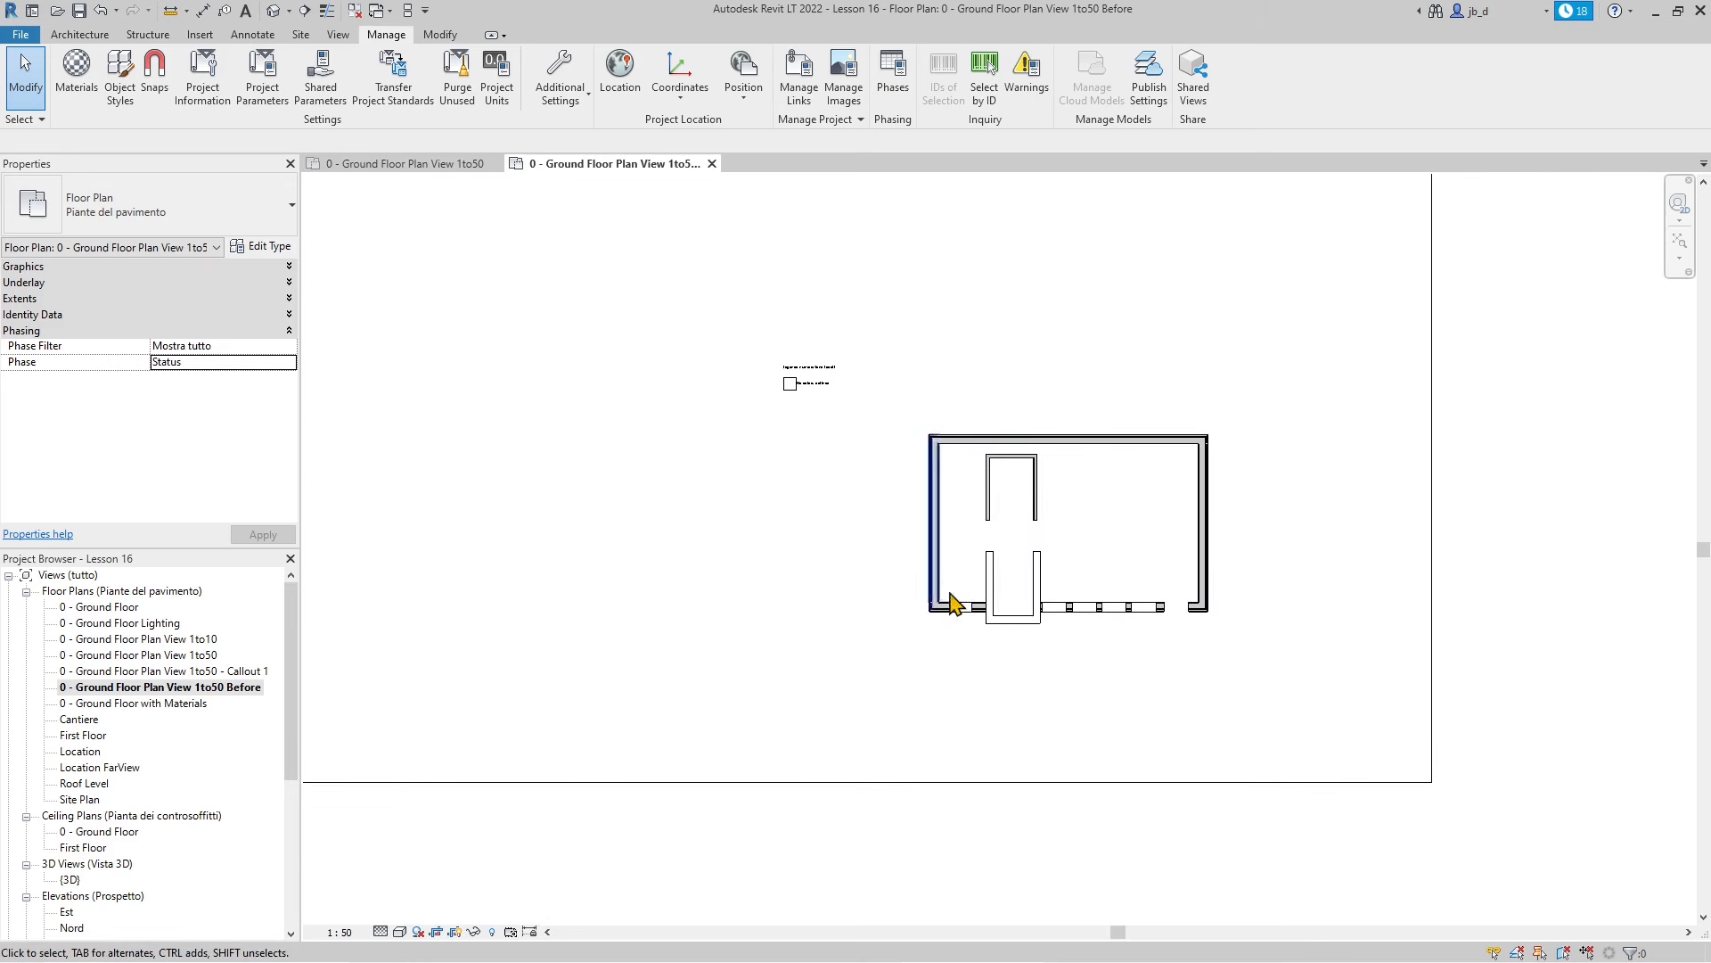
# In Project Phases, rename Status to Before My Project and the second phase to After My Project
pyautogui.click(887, 100)
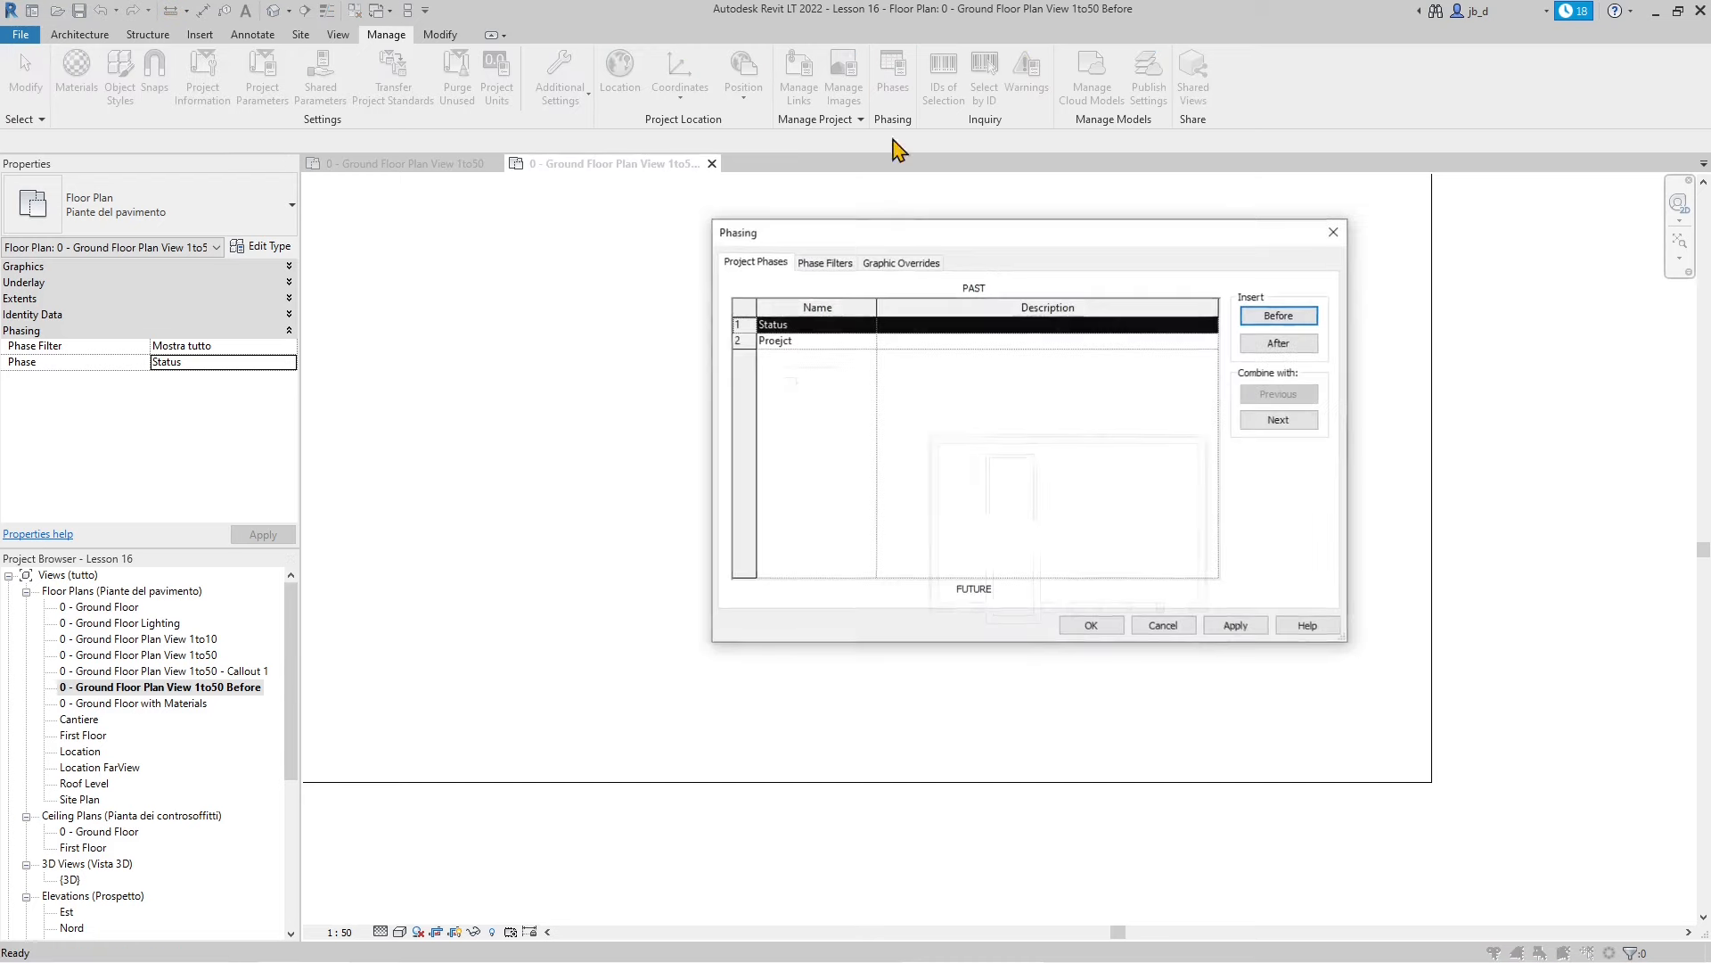
pyautogui.click(682, 394)
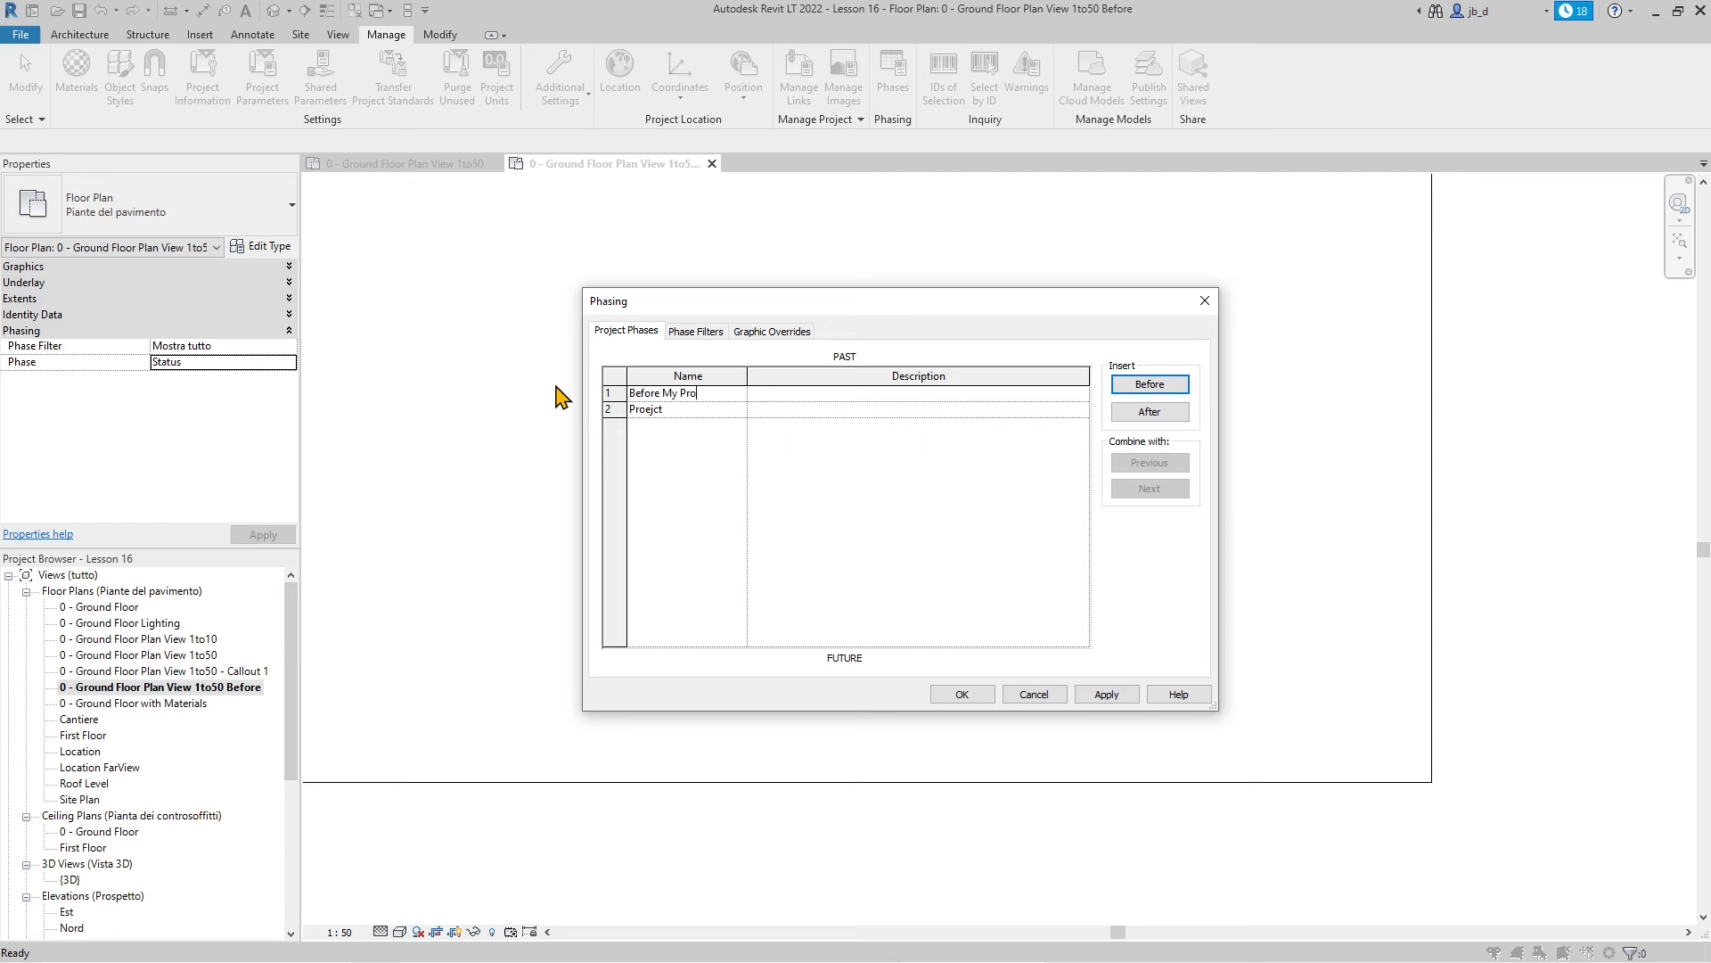
pyautogui.doubleClick(664, 409)
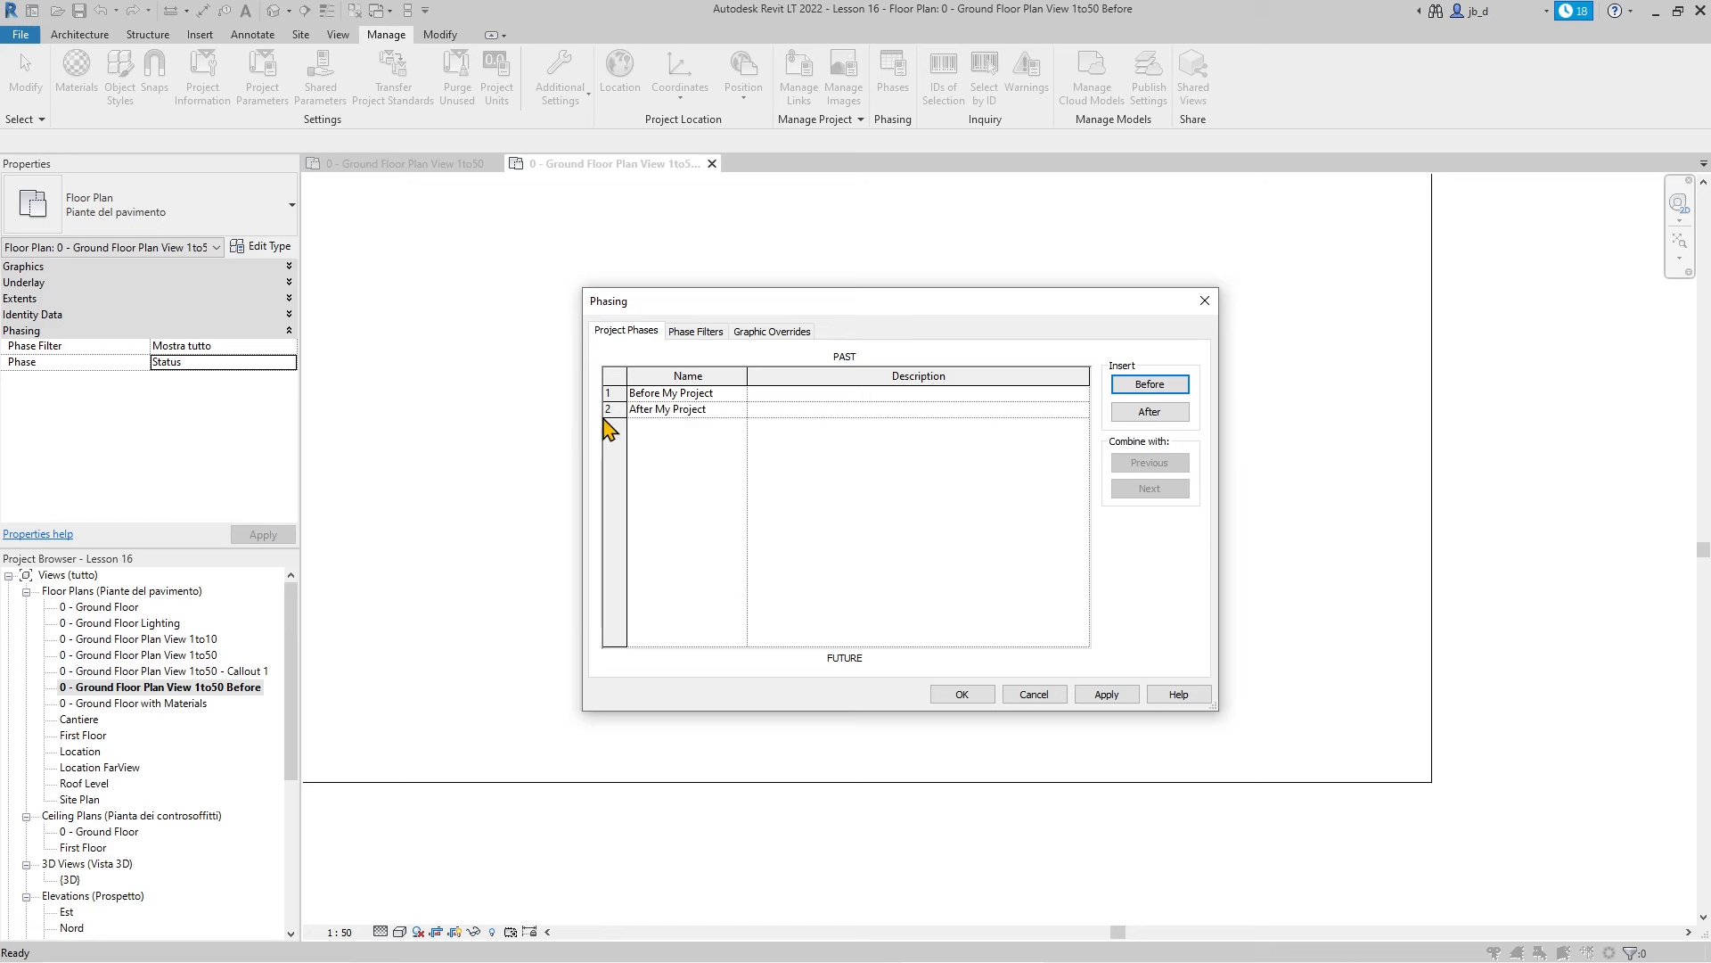
pyautogui.click(610, 410)
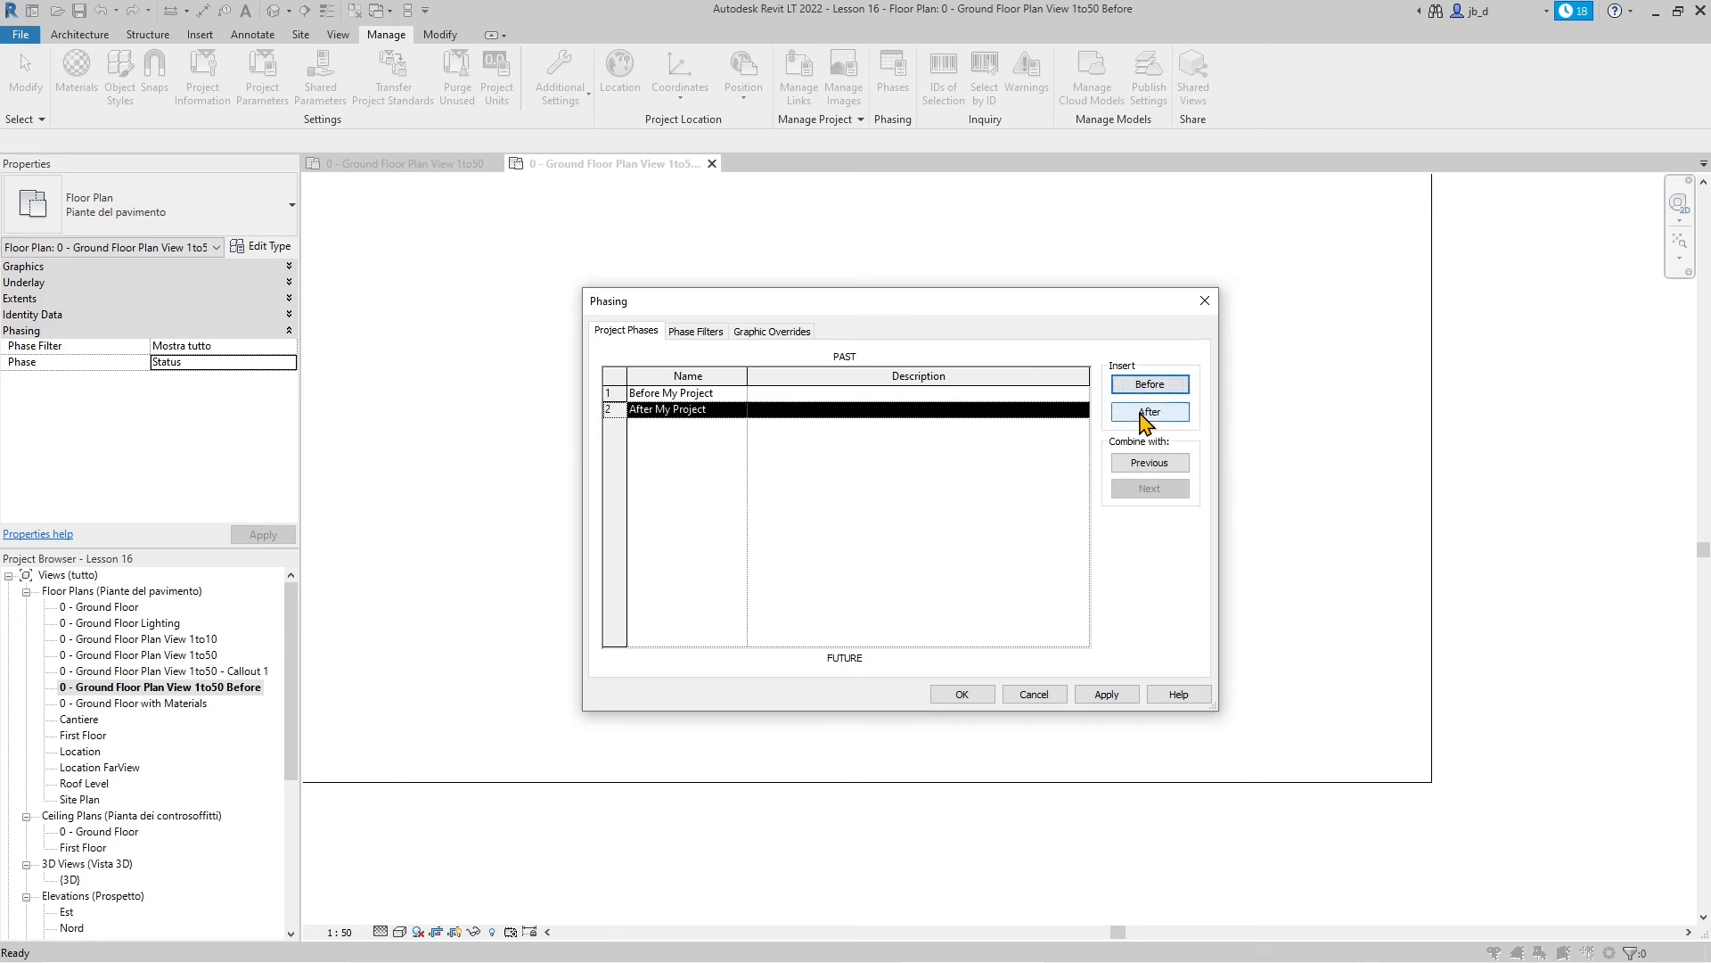
# Insert a phase before After My Project and name it Between Phases
pyautogui.click(1142, 387)
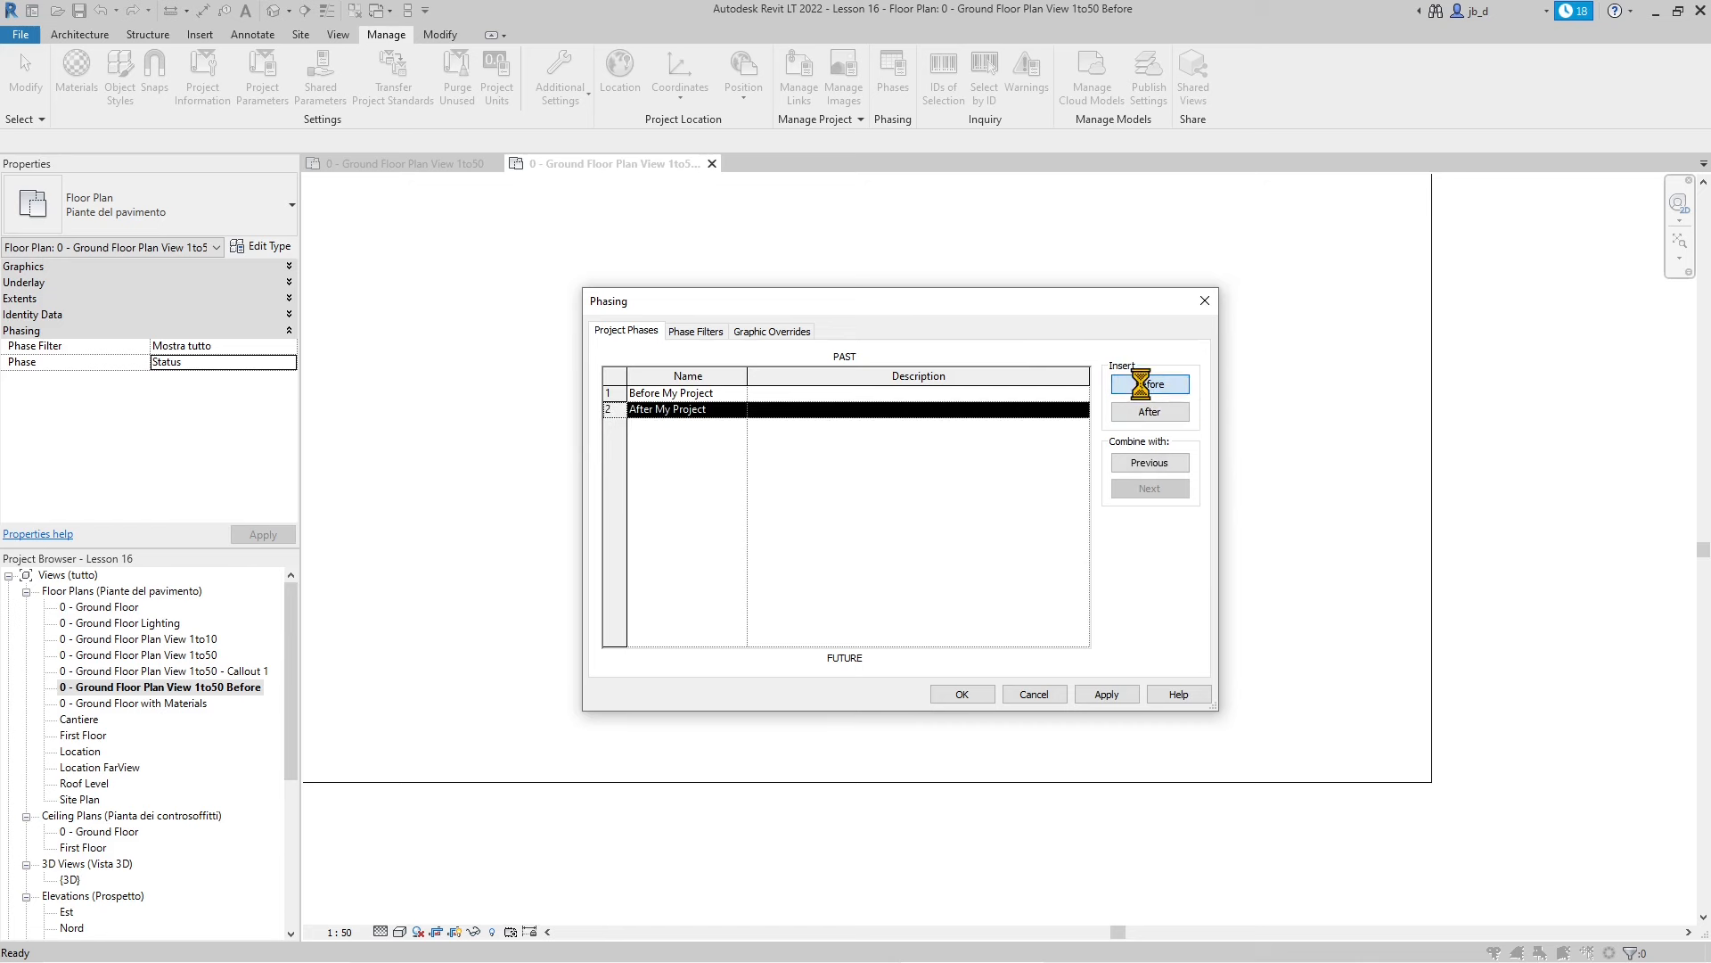
pyautogui.click(660, 412)
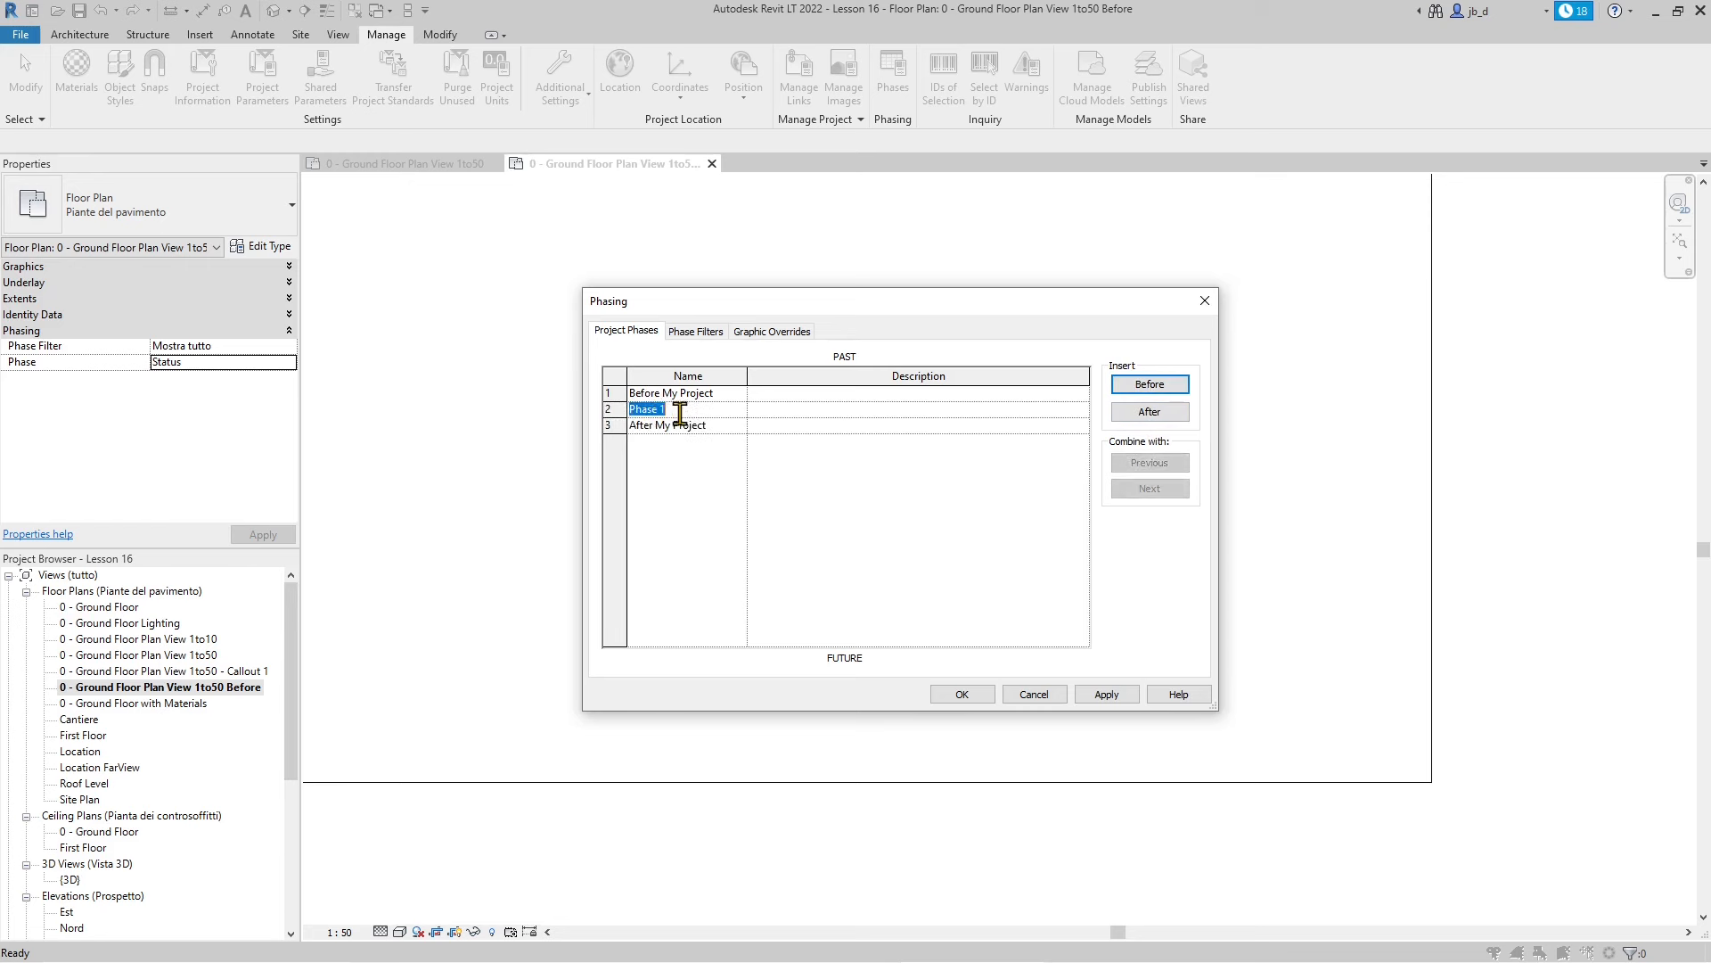
pyautogui.moveTo(680, 412); pyautogui.dragTo(634, 428)
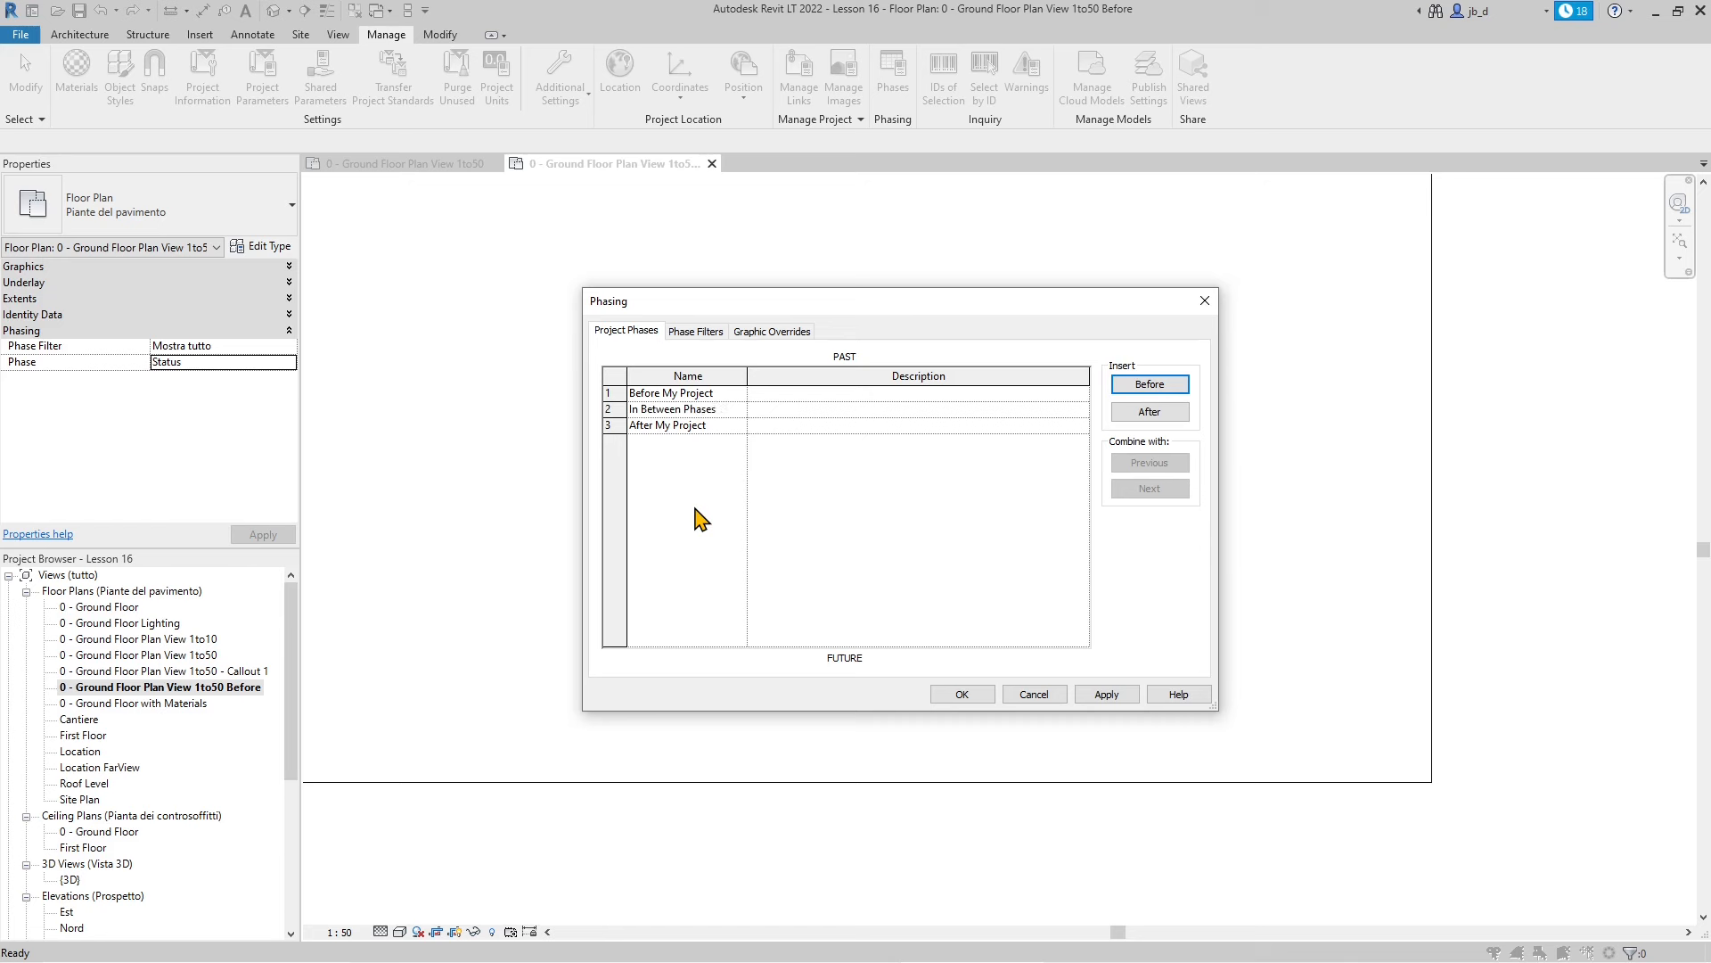
pyautogui.click(615, 409)
pyautogui.click(634, 412)
pyautogui.press('Delete')
pyautogui.press('Delete')
pyautogui.press('Delete')
pyautogui.click(615, 408)
# Insert Preparation Phase at the top of the phase list and apply the changes
pyautogui.click(615, 393)
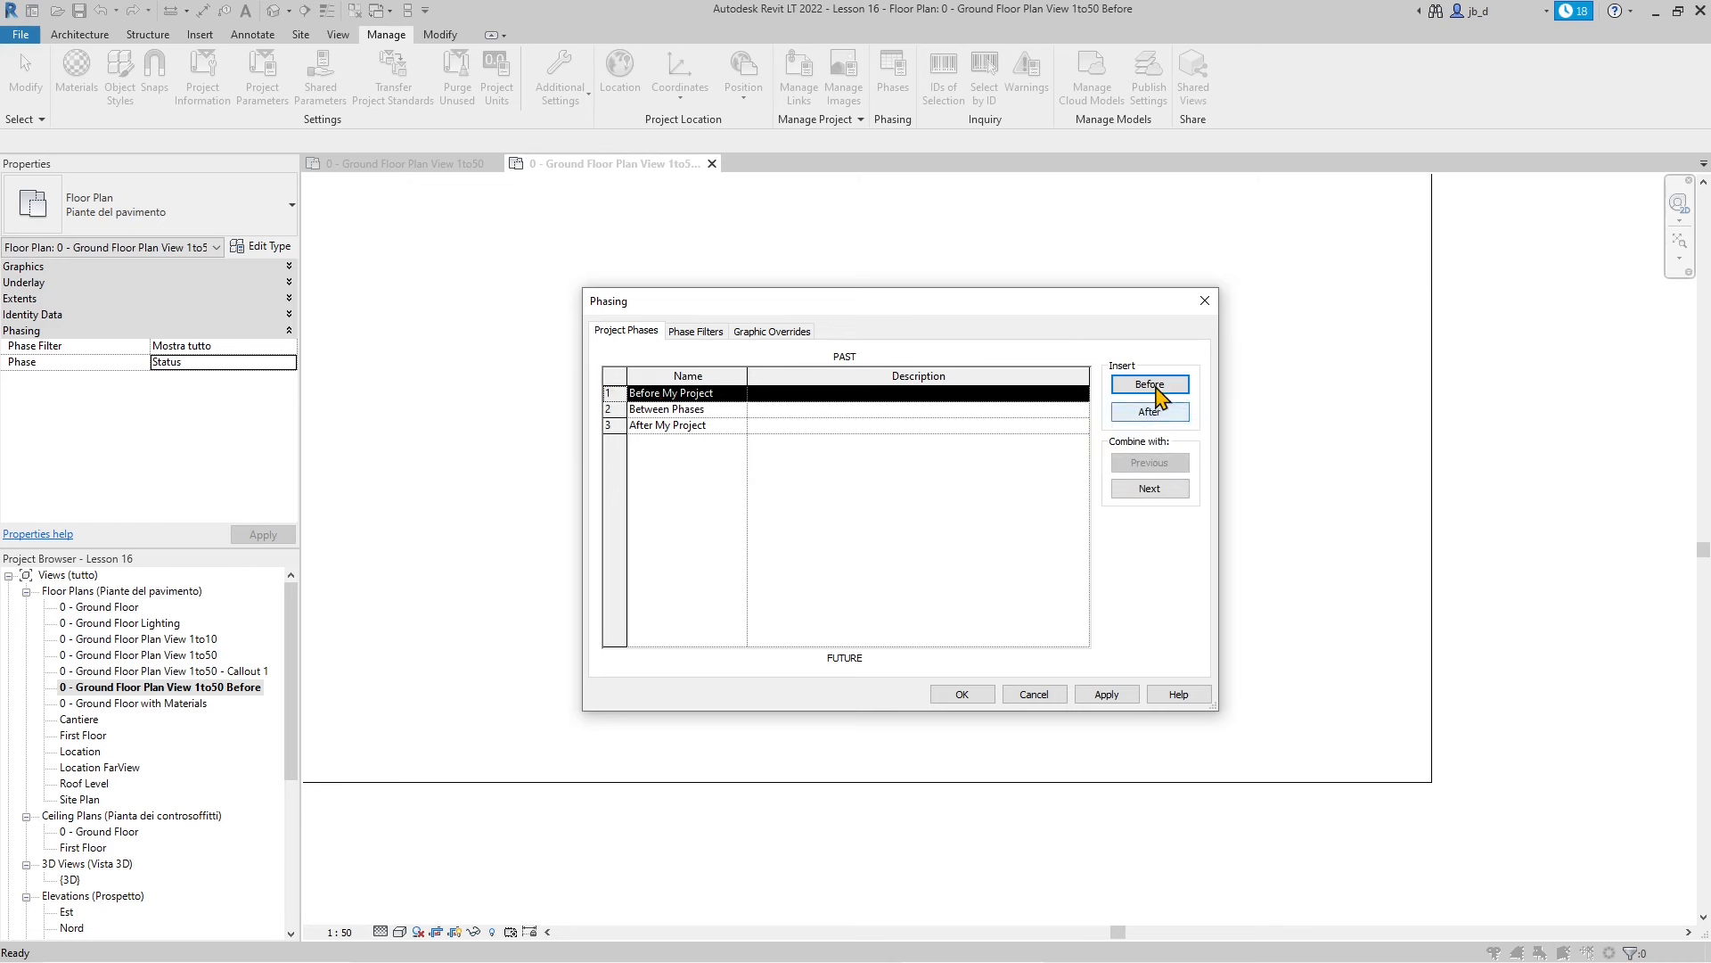
pyautogui.click(1154, 385)
pyautogui.click(615, 442)
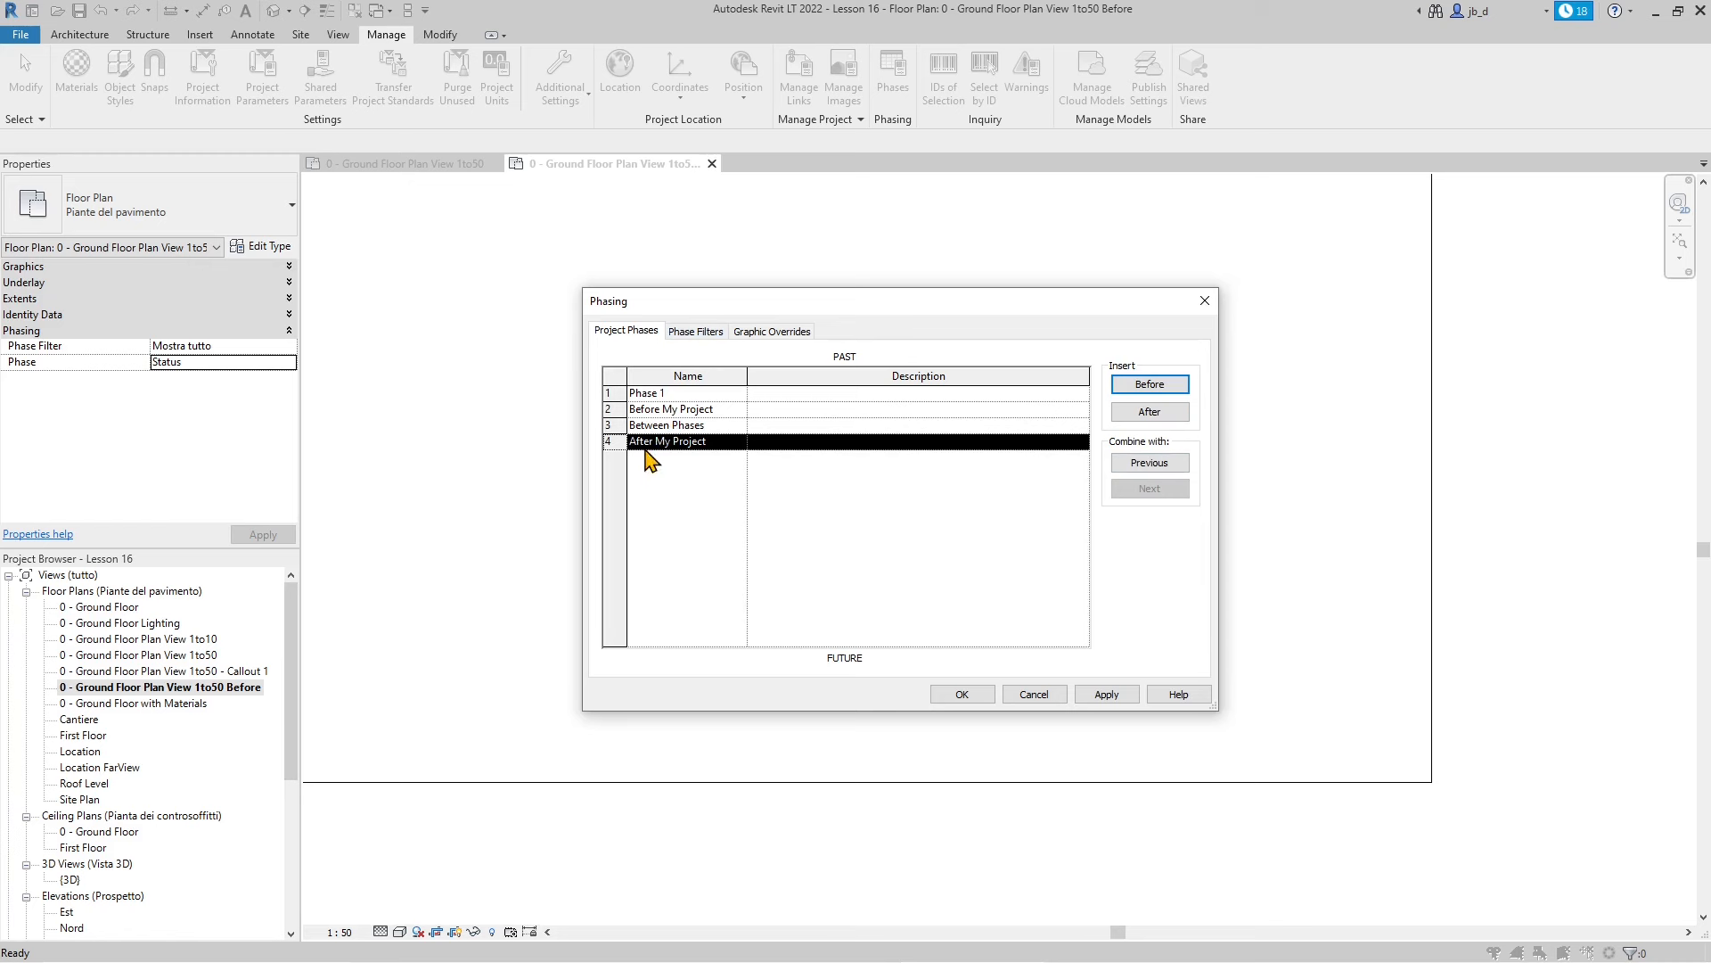
pyautogui.click(664, 393)
pyautogui.moveTo(664, 393); pyautogui.dragTo(616, 392)
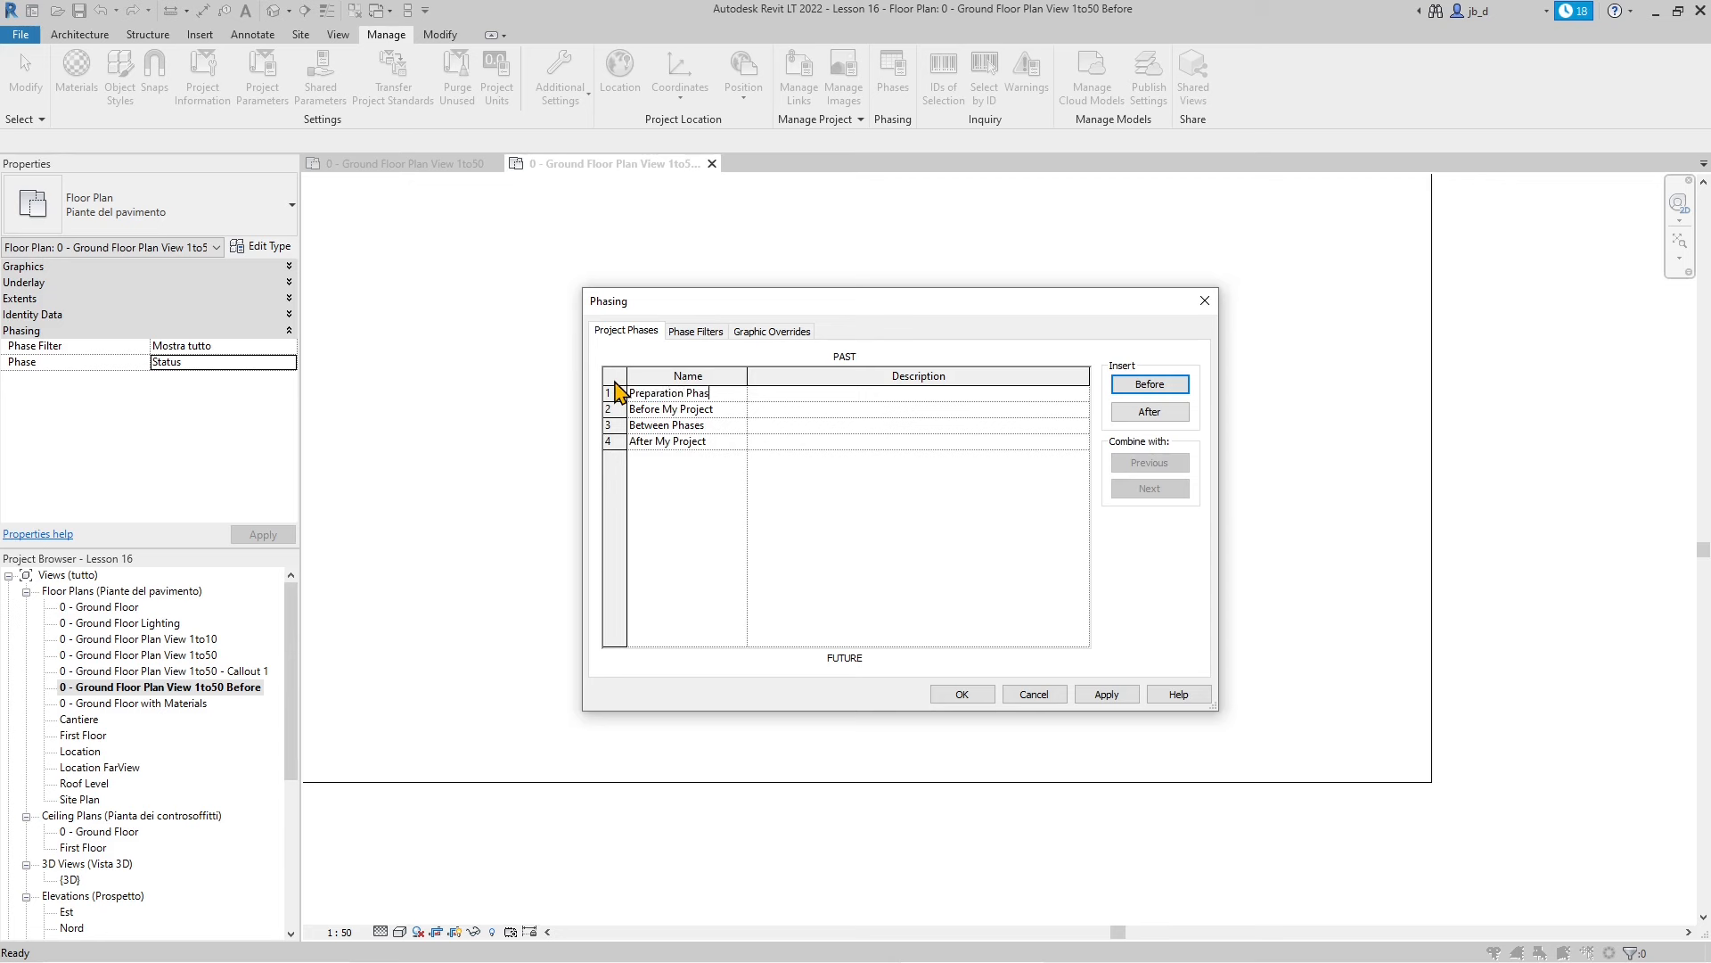
pyautogui.click(690, 408)
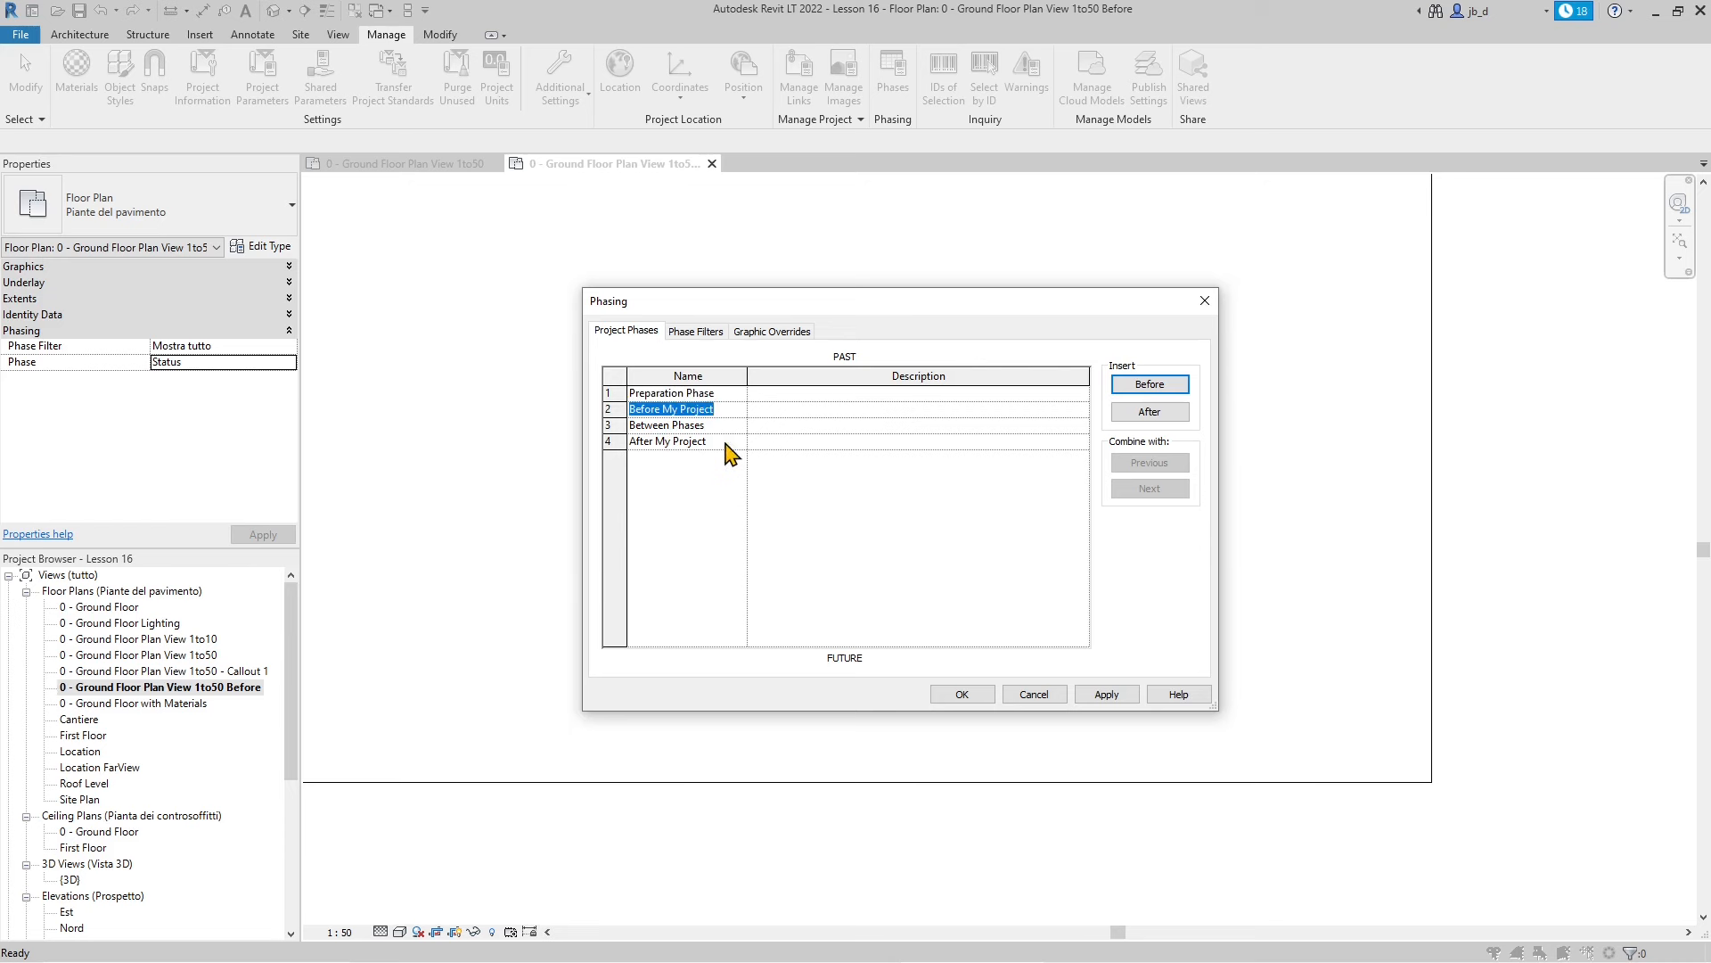
pyautogui.click(711, 442)
pyautogui.click(685, 552)
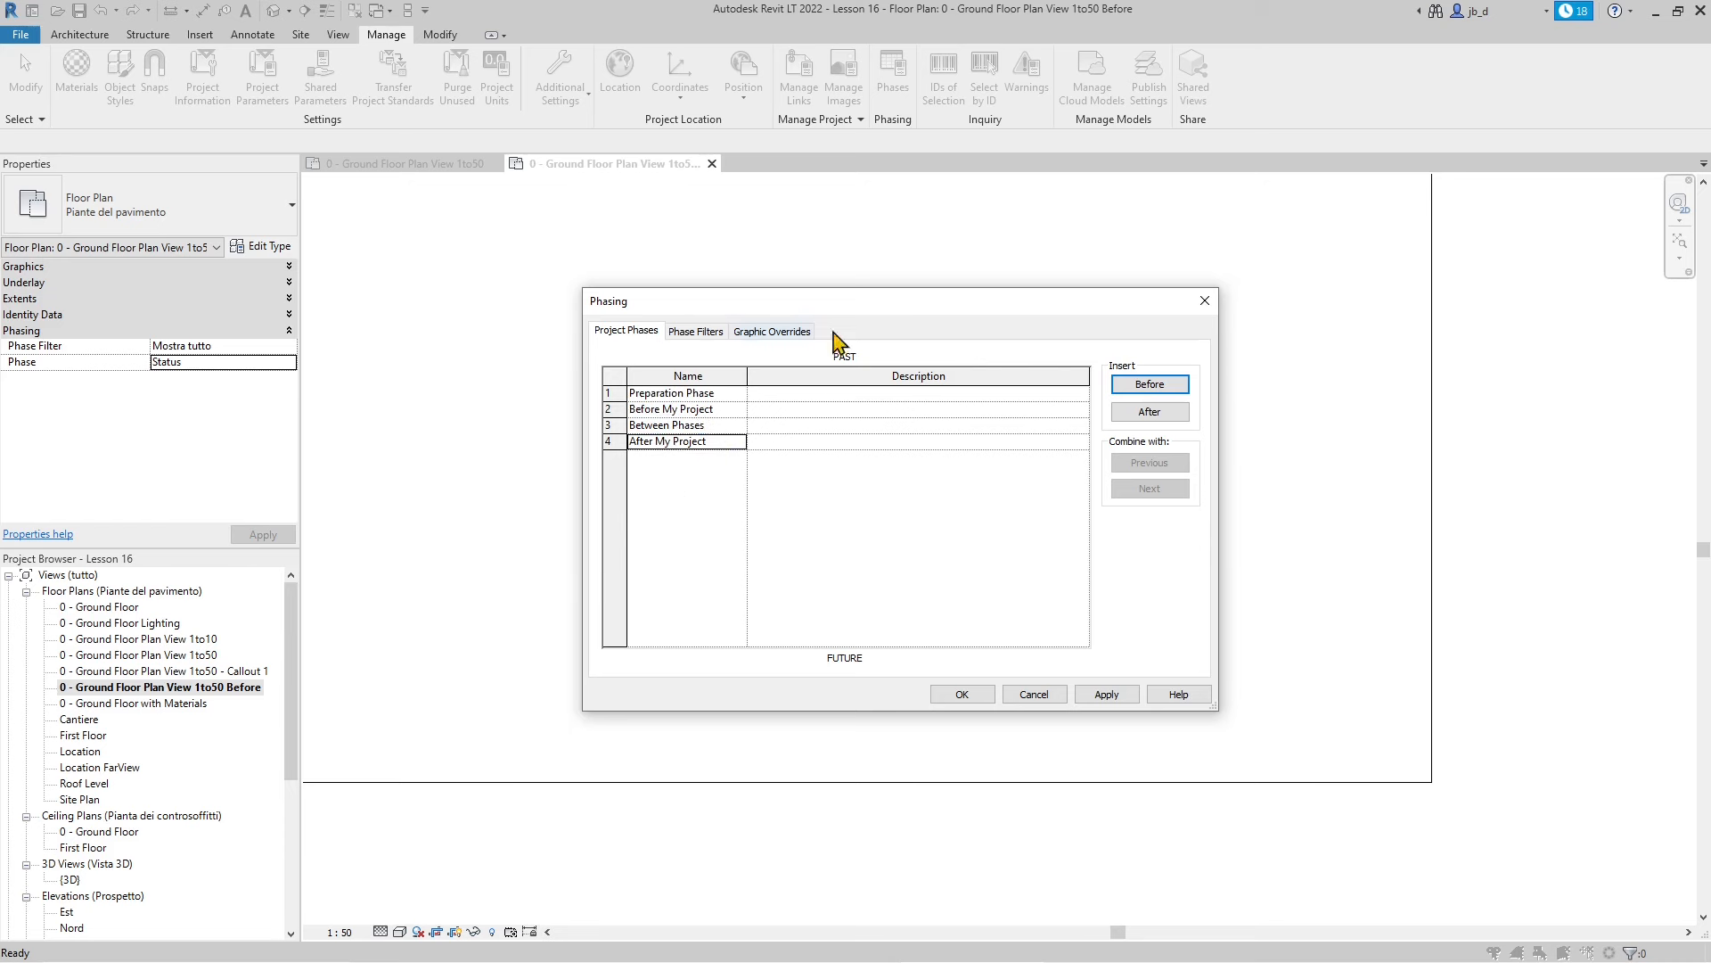
pyautogui.click(1107, 693)
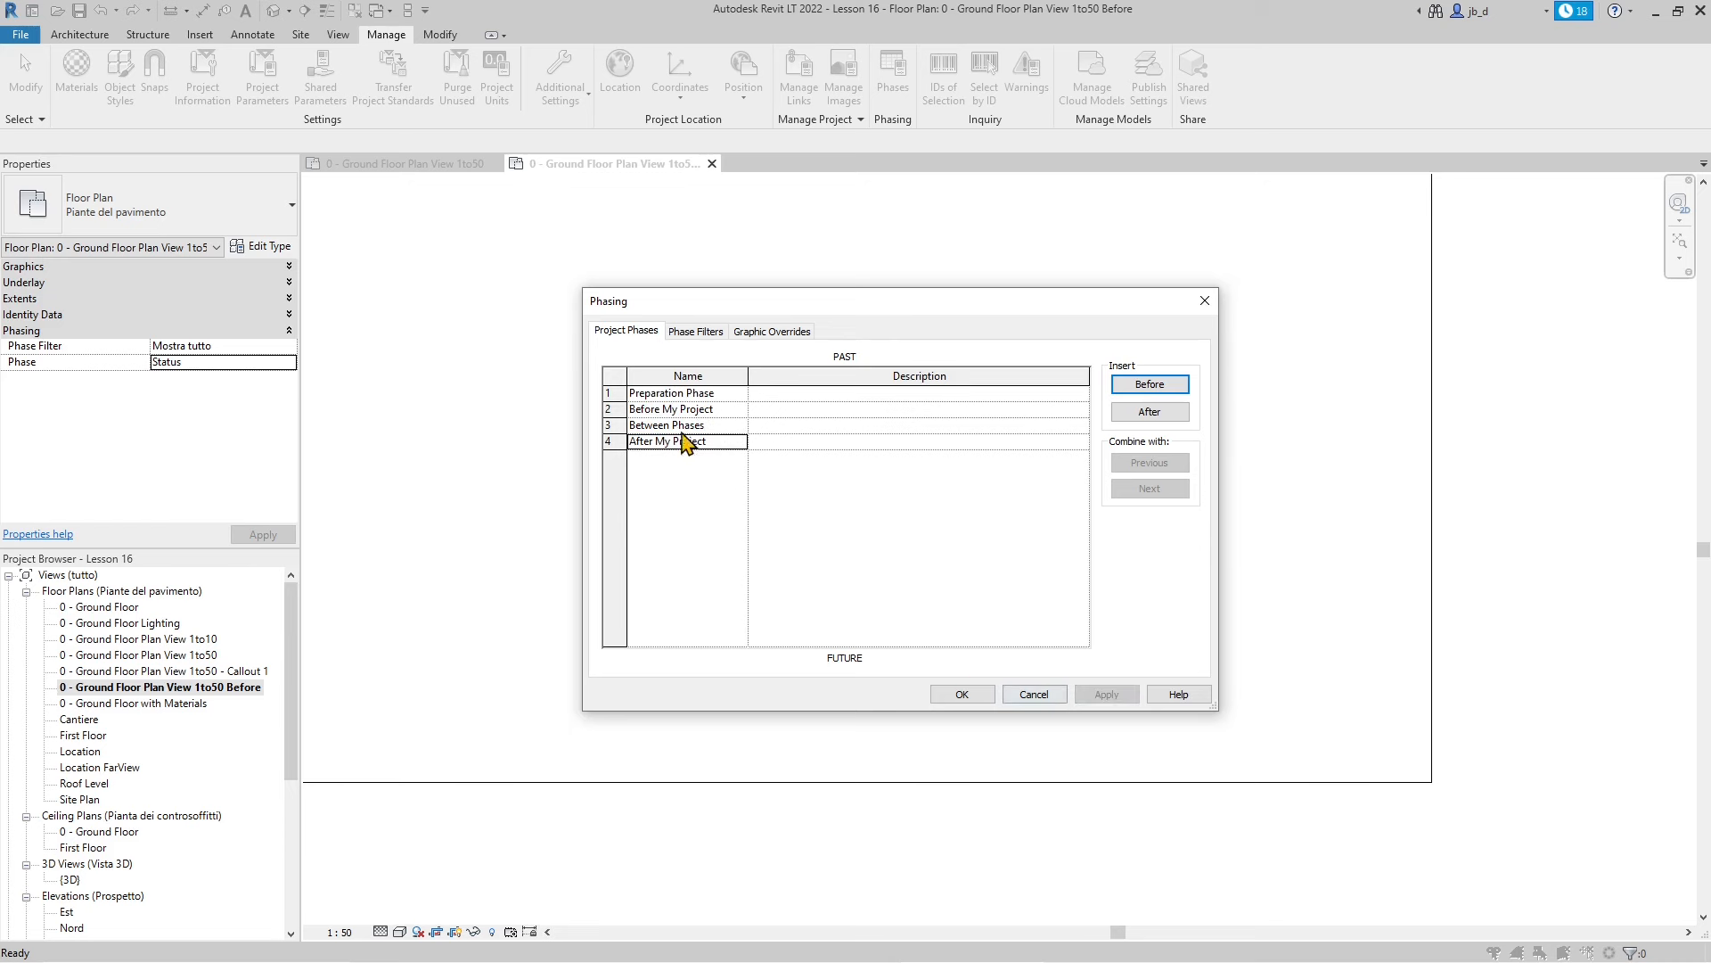